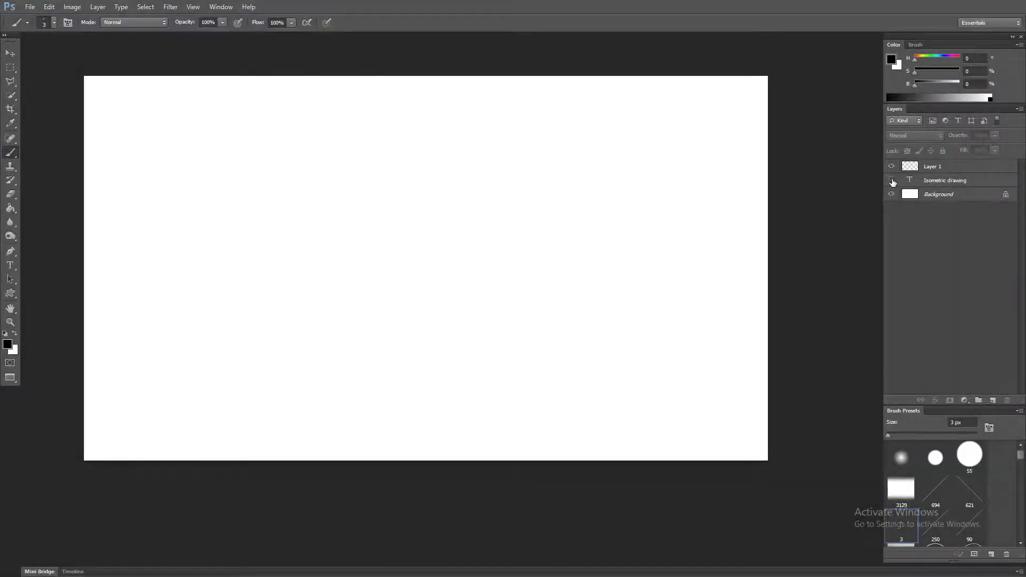
# Show the "Isometric drawing" title layer and draw a straight horizontal line under the title on Layer 1.
pyautogui.click(891, 181)
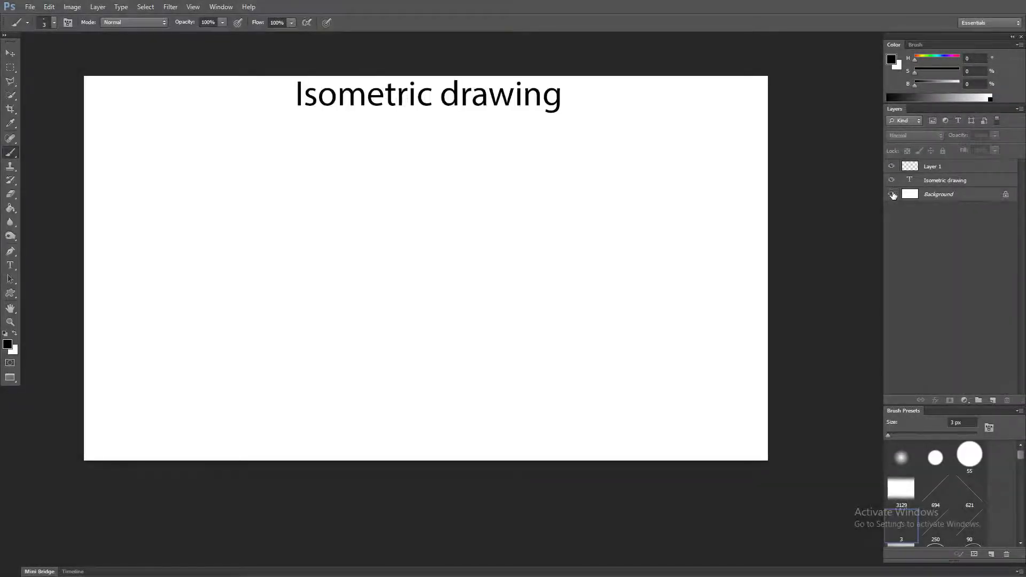
pyautogui.click(945, 168)
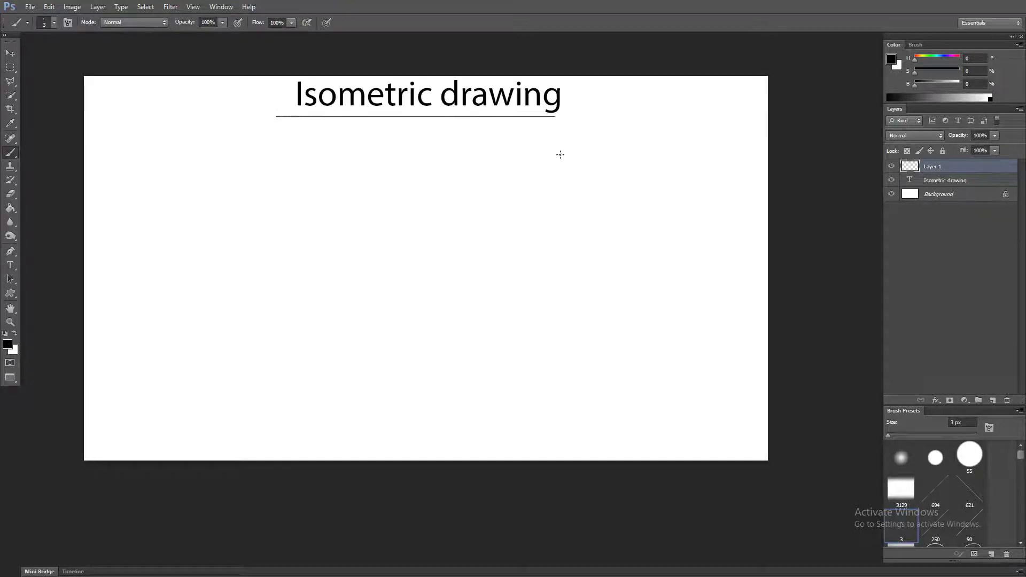
# Lock Layer 1 and the title layer, and group them beneath a new empty layer.
pyautogui.keyDown('shift'); pyautogui.click(967, 182); pyautogui.keyUp('shift')
pyautogui.click(943, 152)
pyautogui.click(993, 401)
pyautogui.click(957, 181)
pyautogui.keyDown('shift'); pyautogui.click(958, 196); pyautogui.keyUp('shift')
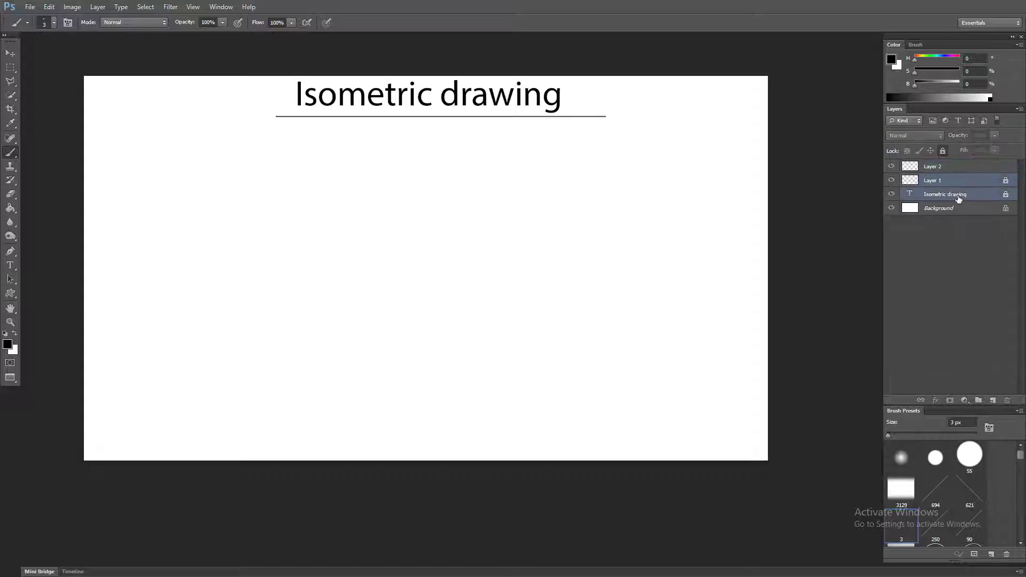
pyautogui.hotkey('ctrl', 'g')
pyautogui.click(945, 167)
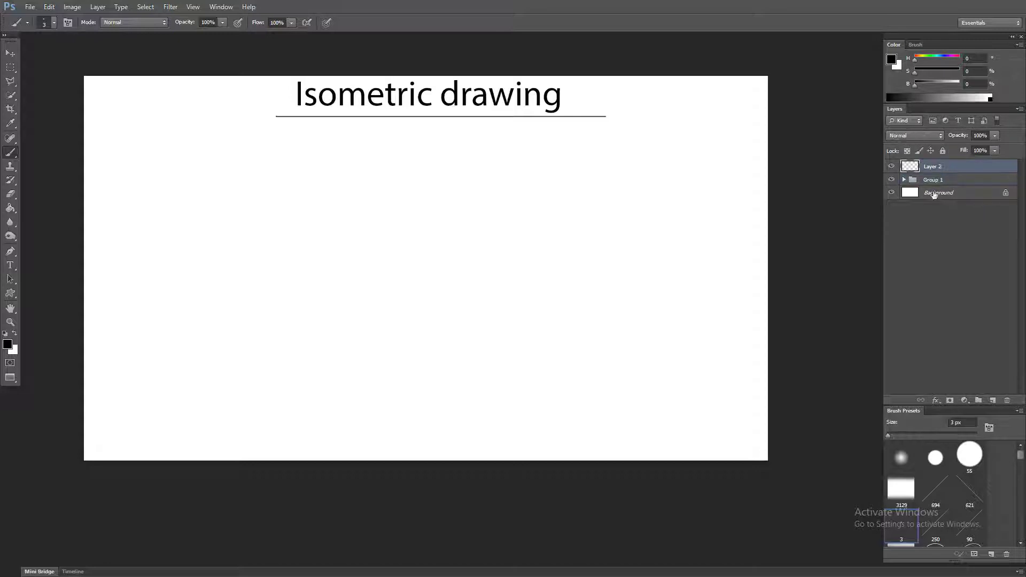
# Draw a straight horizontal path across the middle of the canvas and stroke it with the Brush, without simulated pressure.
pyautogui.click(11, 250)
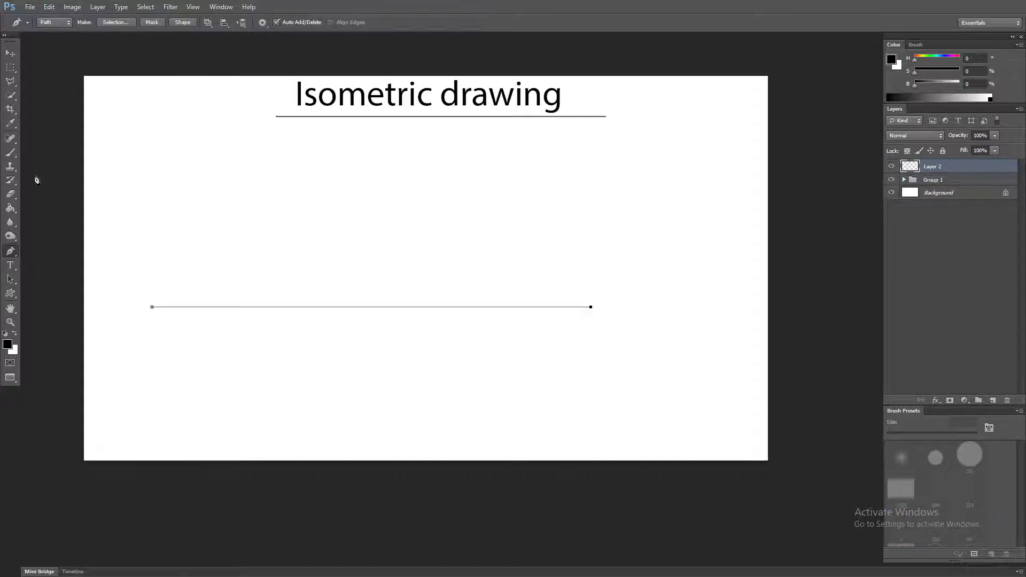
pyautogui.press('b')
pyautogui.click(10, 254)
pyautogui.rightClick(308, 283)
pyautogui.click(348, 348)
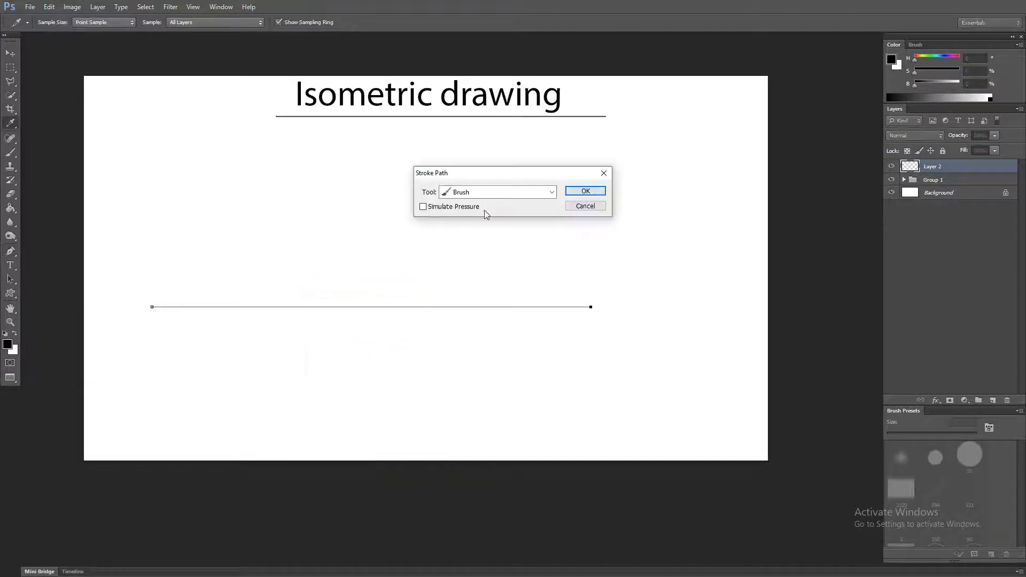
pyautogui.click(584, 193)
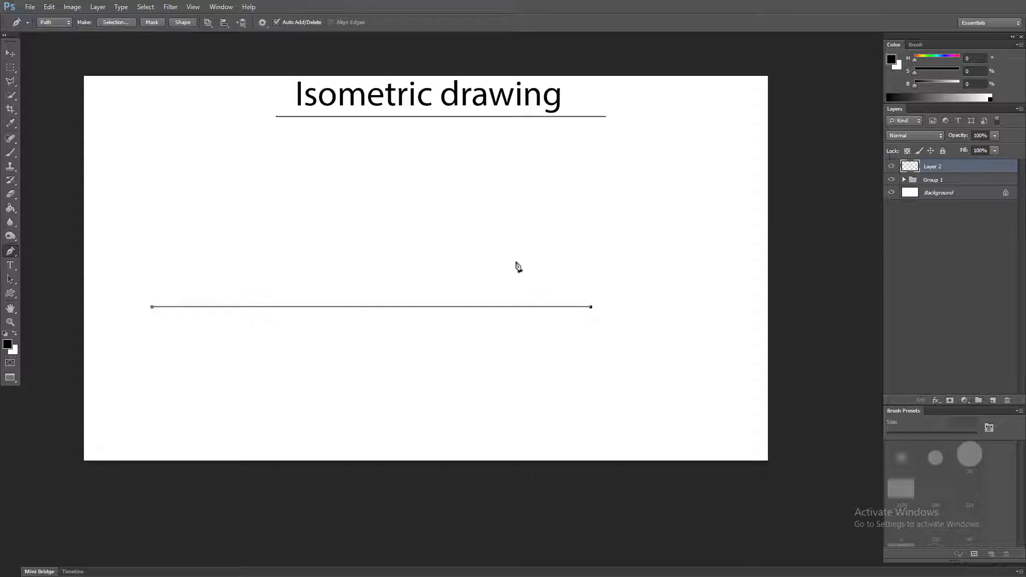
pyautogui.press('Return')
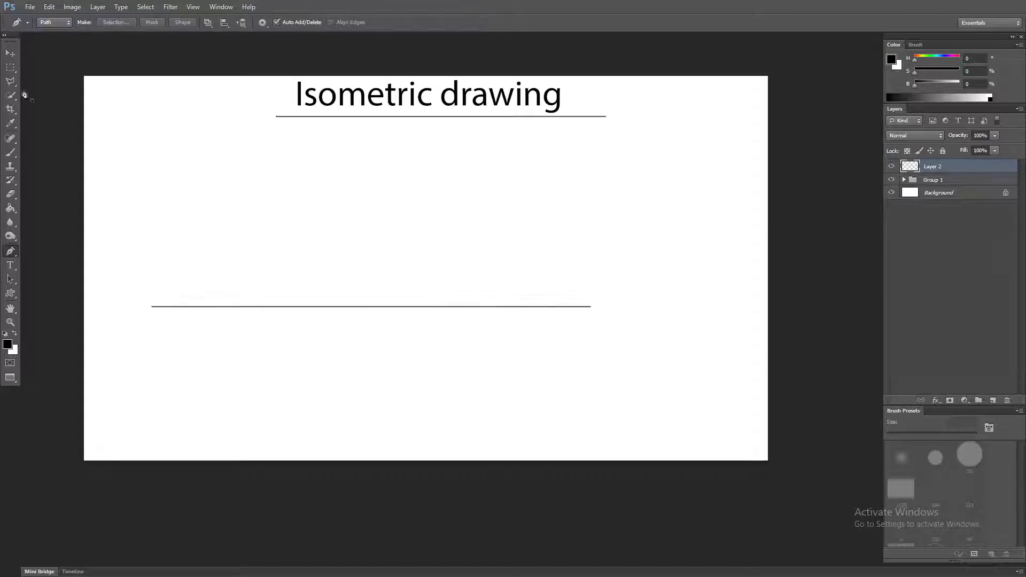
# Select the stroked horizontal line with a rectangular marquee and define it as a brush preset.
pyautogui.press('m')
pyautogui.moveTo(144, 294); pyautogui.dragTo(600, 321)
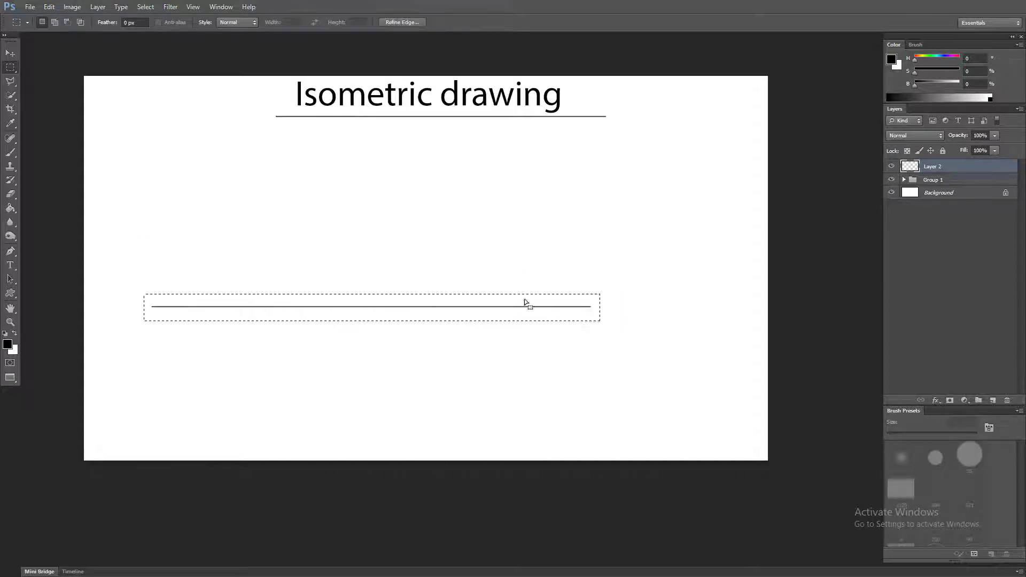
pyautogui.click(69, 7)
pyautogui.moveTo(50, 7)
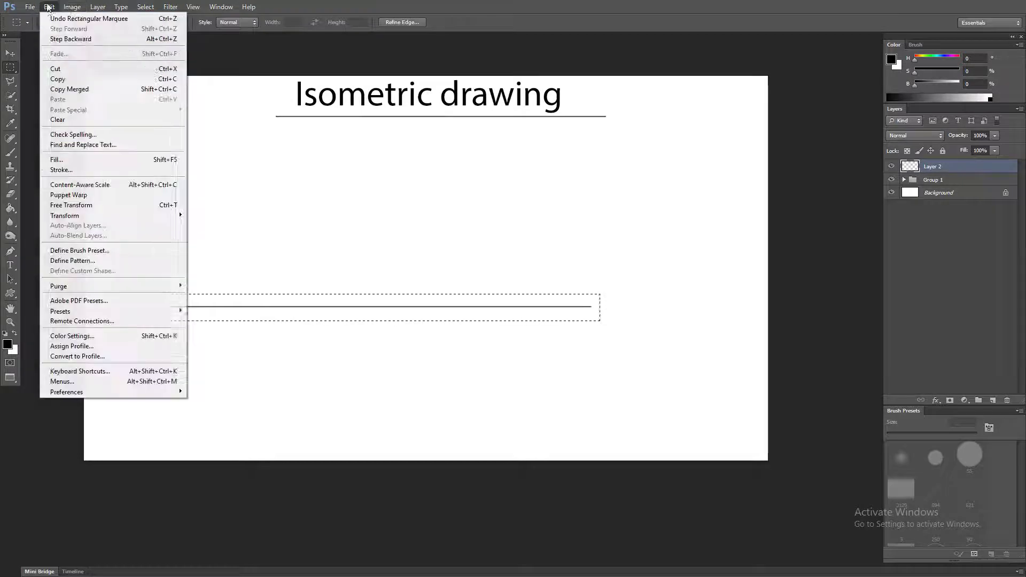
pyautogui.click(81, 251)
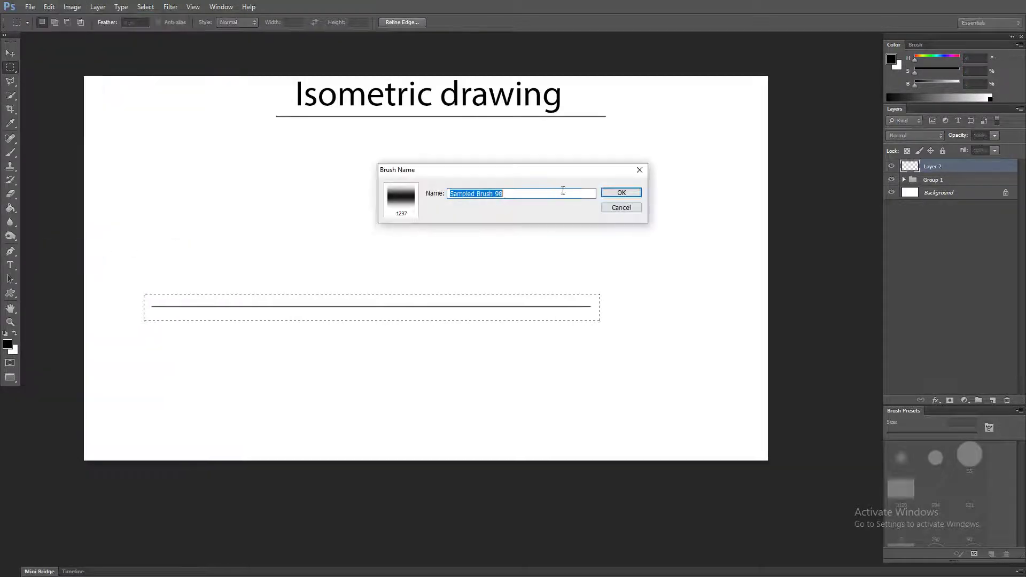
pyautogui.click(622, 193)
pyautogui.click(541, 339)
# Trim off the short faded pieces at both ends of the horizontal line.
pyautogui.moveTo(174, 303); pyautogui.dragTo(194, 318)
pyautogui.moveTo(122, 260); pyautogui.dragTo(834, 345)
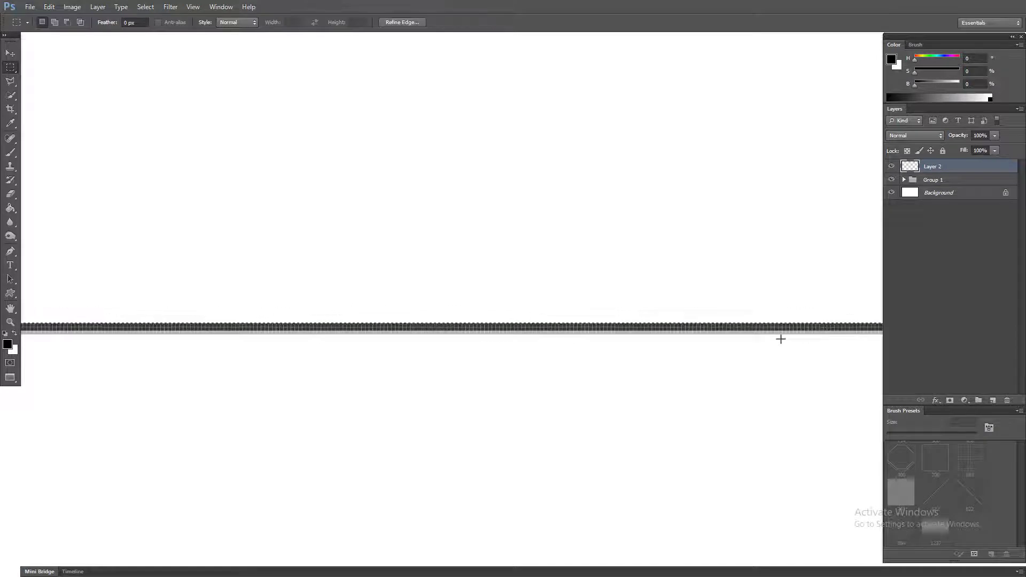
pyautogui.scroll(-4, 781, 339)
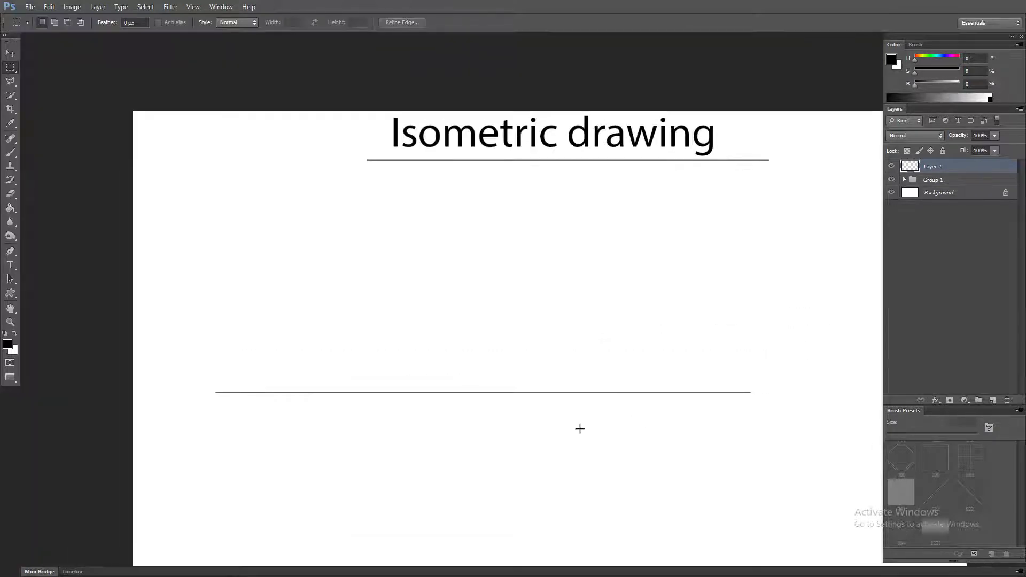
pyautogui.moveTo(205, 405); pyautogui.dragTo(749, 409)
pyautogui.scroll(5, 822, 434)
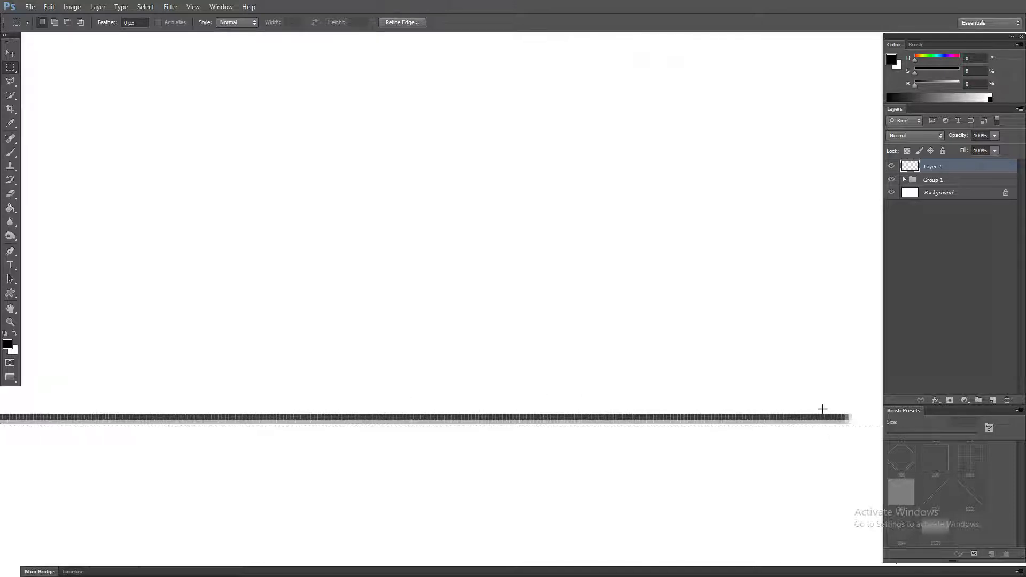
pyautogui.scroll(-5, 699, 406)
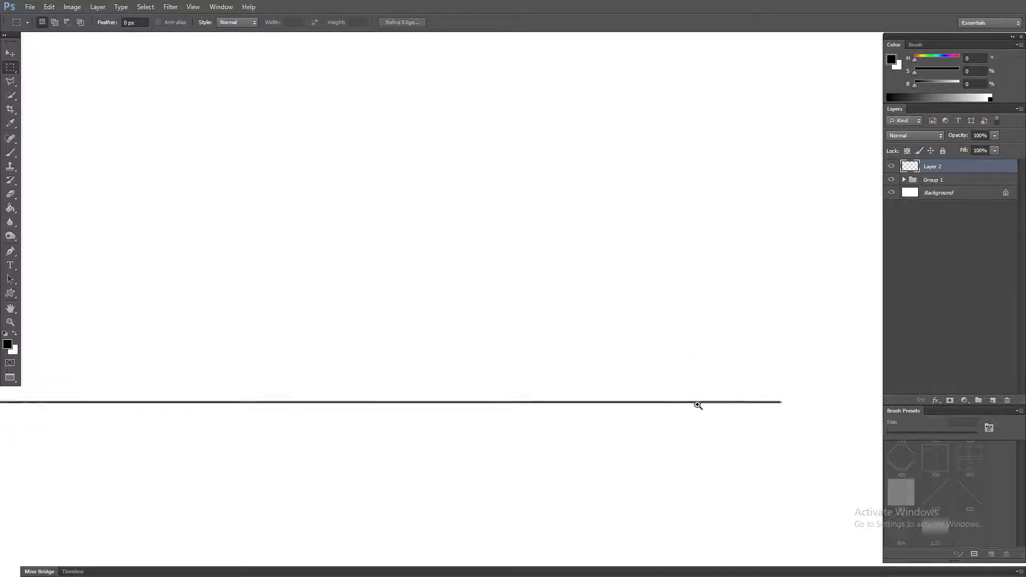
pyautogui.scroll(-2, 698, 406)
pyautogui.moveTo(752, 371); pyautogui.dragTo(809, 444)
pyautogui.moveTo(103, 355); pyautogui.dragTo(160, 468)
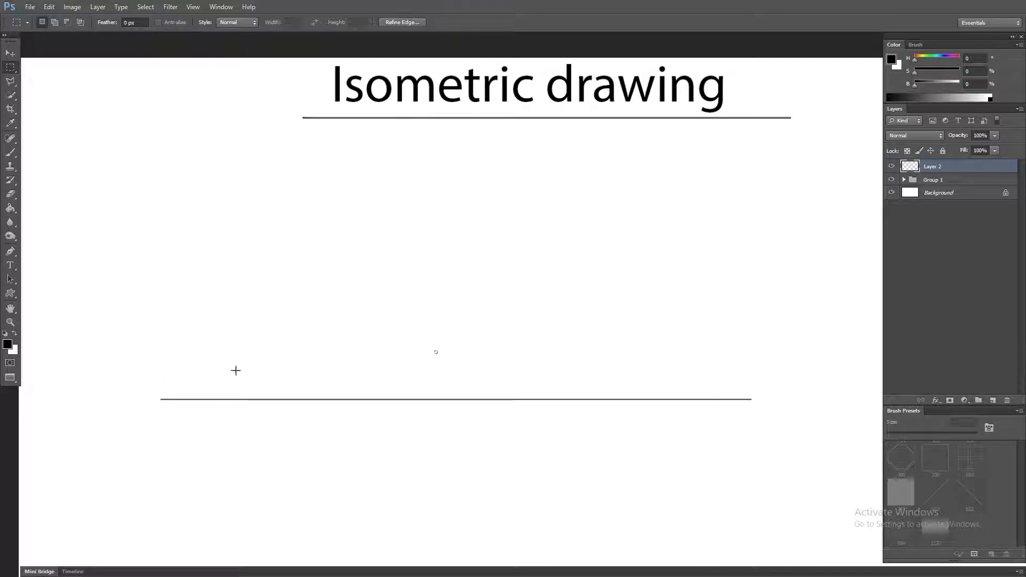
# Marquee-select the trimmed line, duplicate Layer 2 four times and merge all five line layers into one.
pyautogui.moveTo(143, 369); pyautogui.dragTo(771, 426)
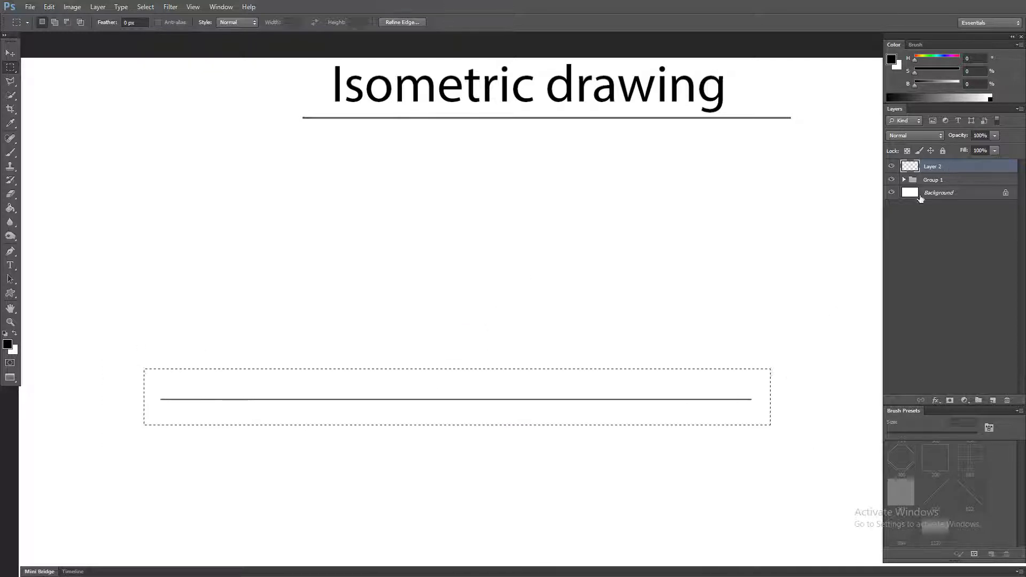
pyautogui.hotkey('ctrl', 'j')
pyautogui.hotkey('ctrl', 'j')
pyautogui.hotkey('ctrl', 'j')
pyautogui.hotkey('ctrl', 'j')
pyautogui.keyDown('shift'); pyautogui.click(939, 221); pyautogui.keyUp('shift')
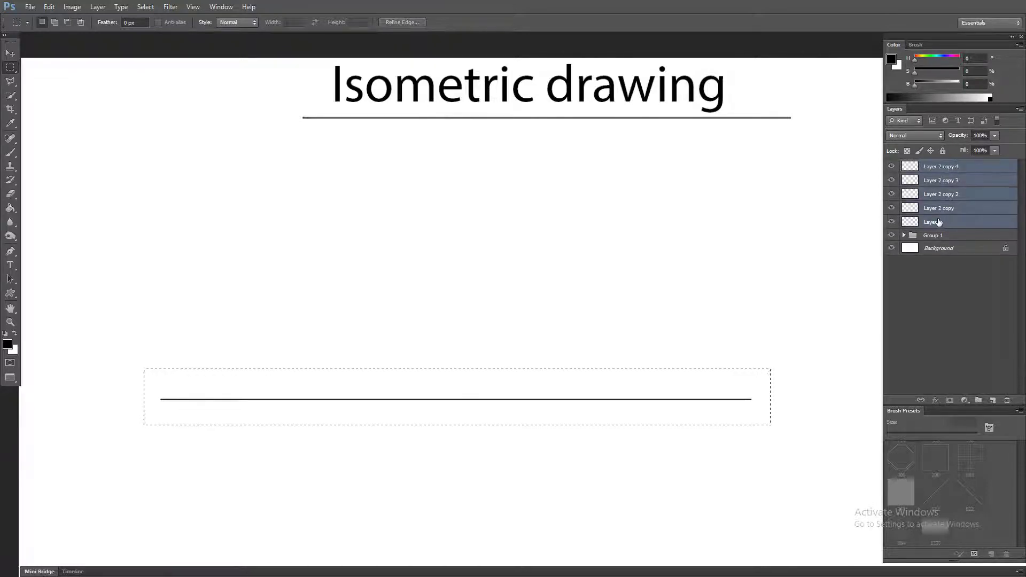
pyautogui.hotkey('ctrl', 'e')
# Define the darkened, trimmed line as a new brush preset and clear the line from the canvas.
pyautogui.click(72, 6)
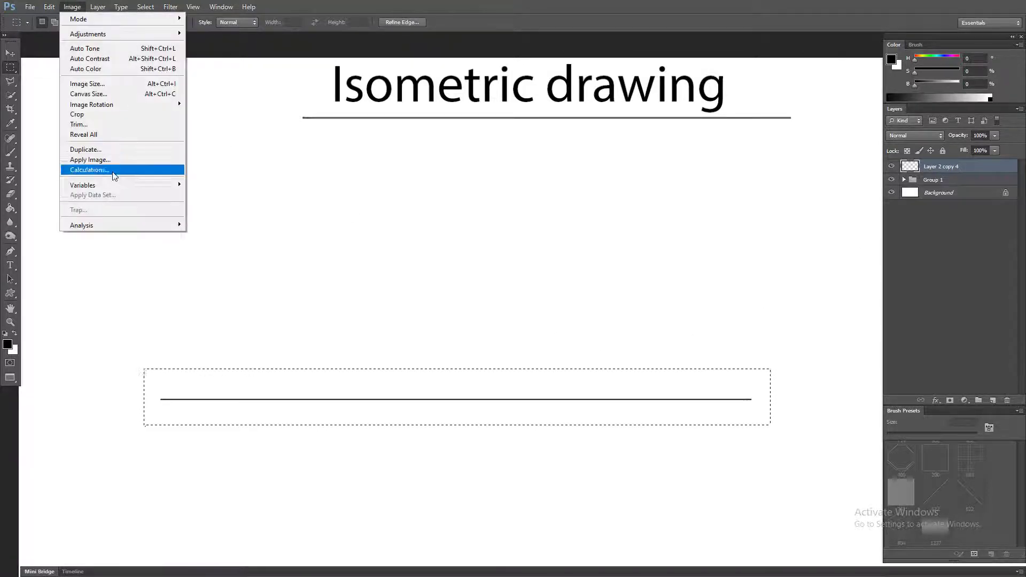
pyautogui.moveTo(48, 6)
pyautogui.click(91, 247)
pyautogui.click(628, 192)
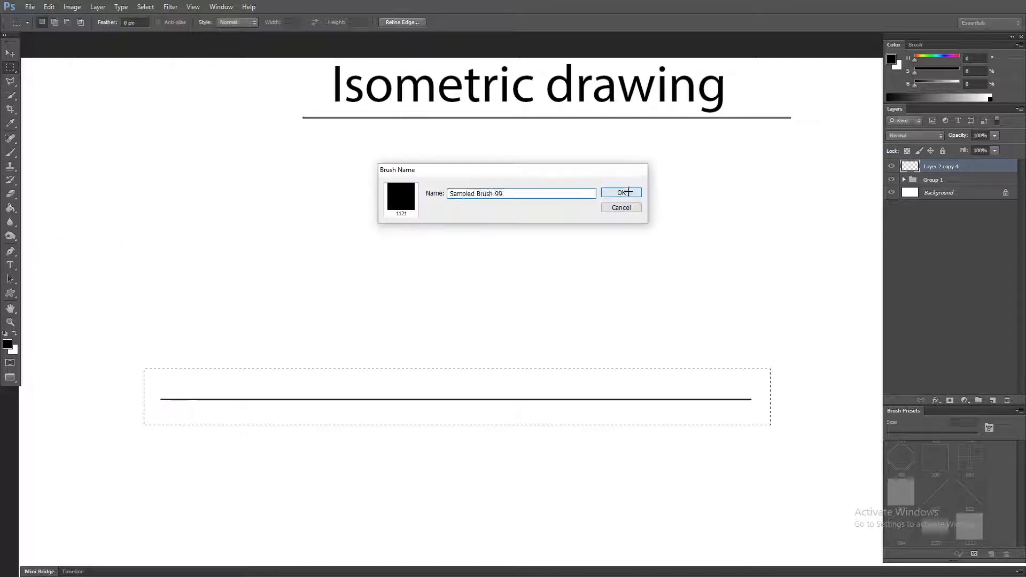
pyautogui.hotkey('ctrl', 'd')
pyautogui.moveTo(140, 347)
pyautogui.mouseDown()
pyautogui.moveTo(297, 424)
pyautogui.moveTo(769, 427)
pyautogui.mouseUp()
pyautogui.press('Delete')
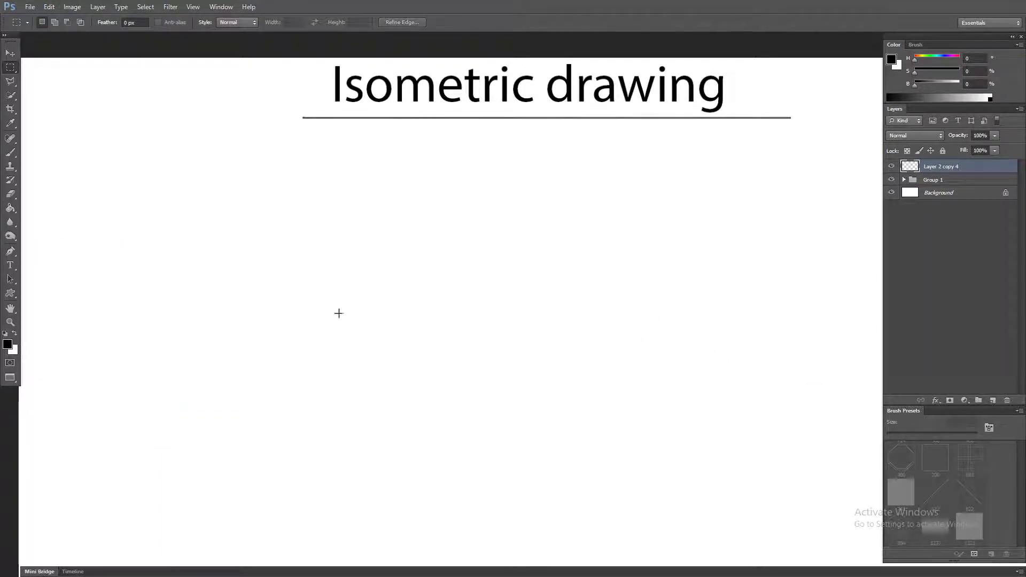
# Delete the faded 1237 px line brush from the brush presets.
pyautogui.press('b')
pyautogui.rightClick(367, 245)
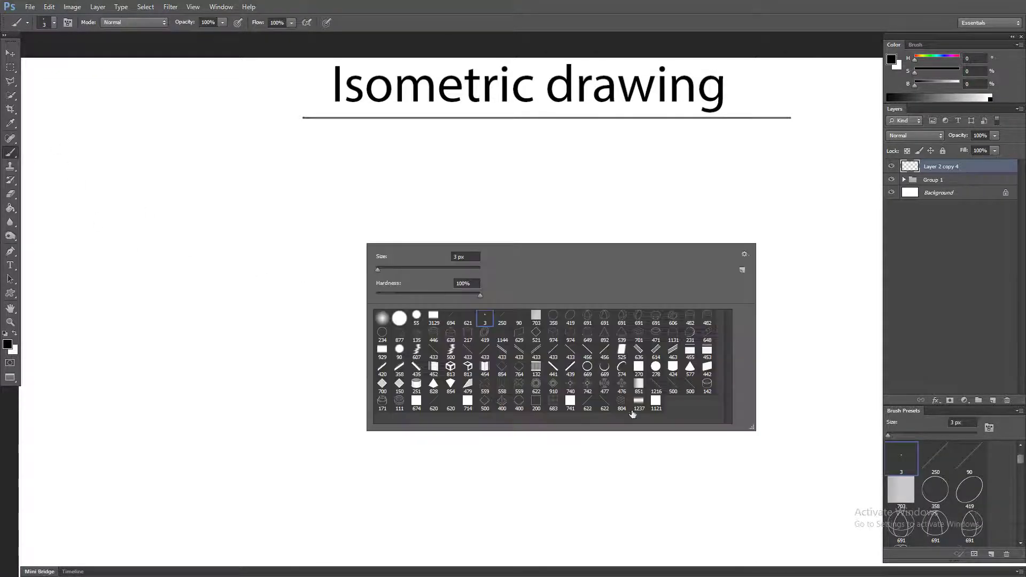
pyautogui.rightClick(639, 409)
pyautogui.click(674, 424)
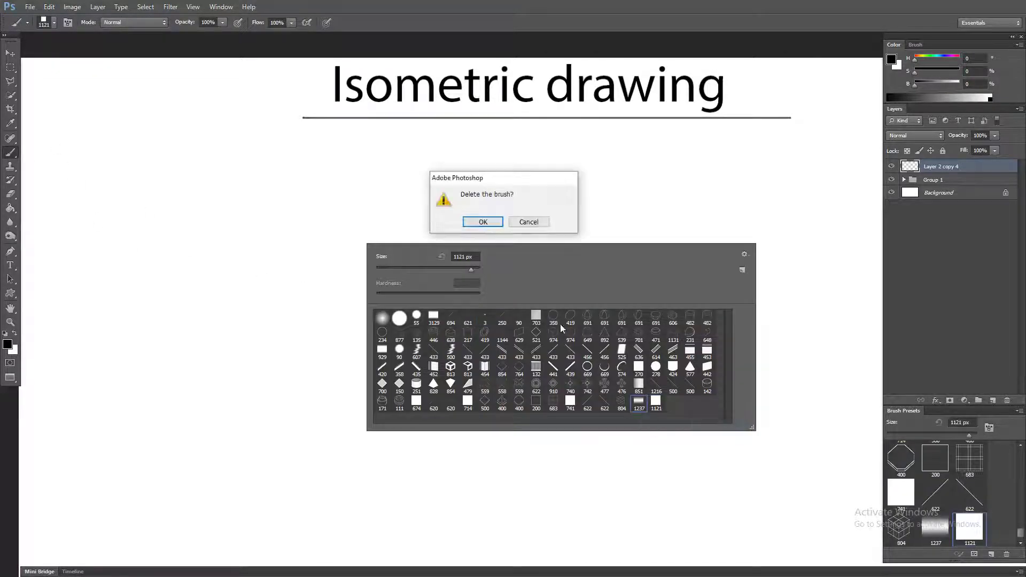
pyautogui.click(468, 221)
pyautogui.click(365, 472)
pyautogui.hotkey('ctrl', 'z')
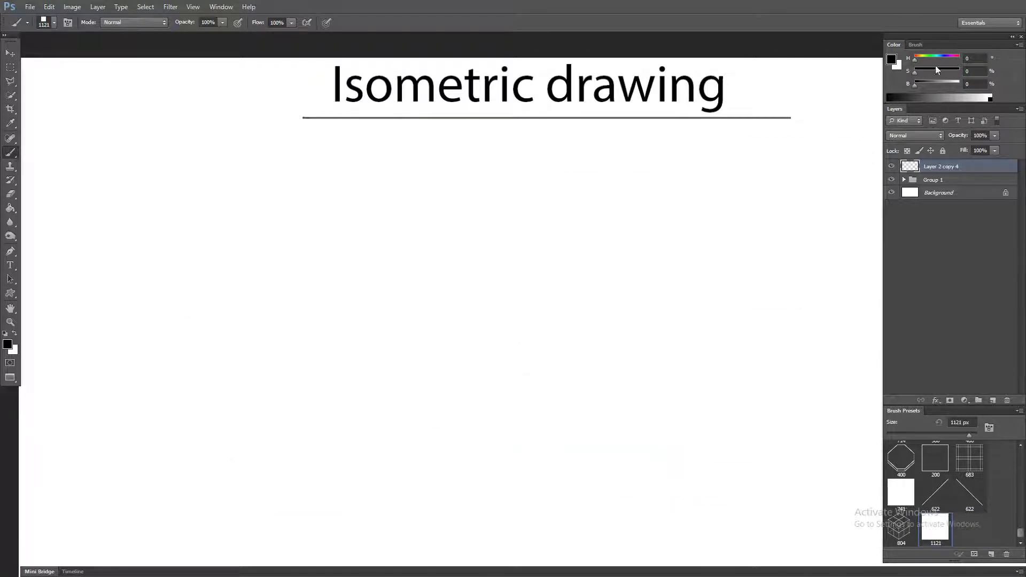
# Set the line brush's tip angle to 30° and stamp one rising line in the middle of the canvas.
pyautogui.click(916, 45)
pyautogui.write('30')
pyautogui.press('Return')
pyautogui.click(507, 346)
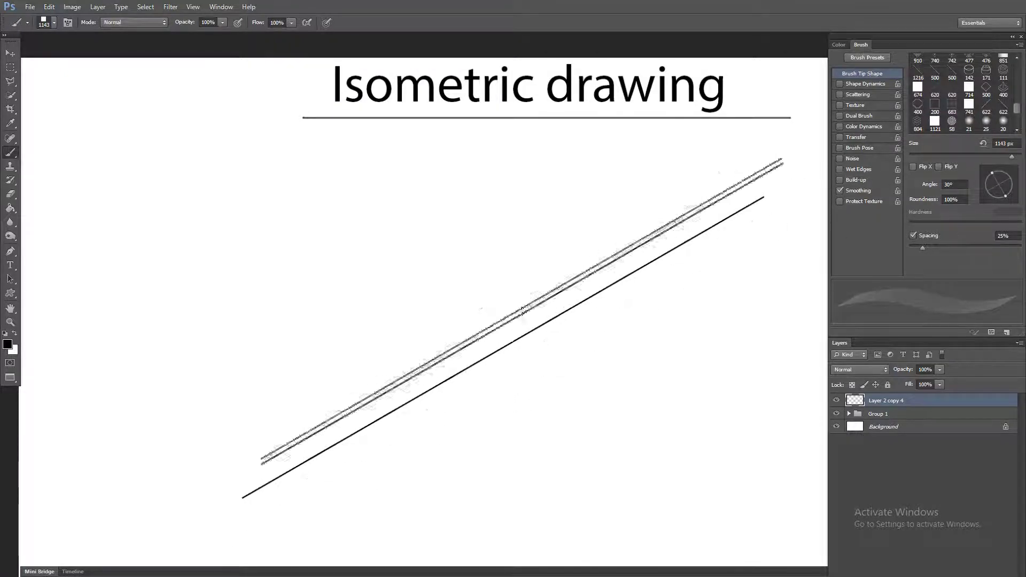
# Save the 30° line brush as a new brush preset.
pyautogui.click(840, 45)
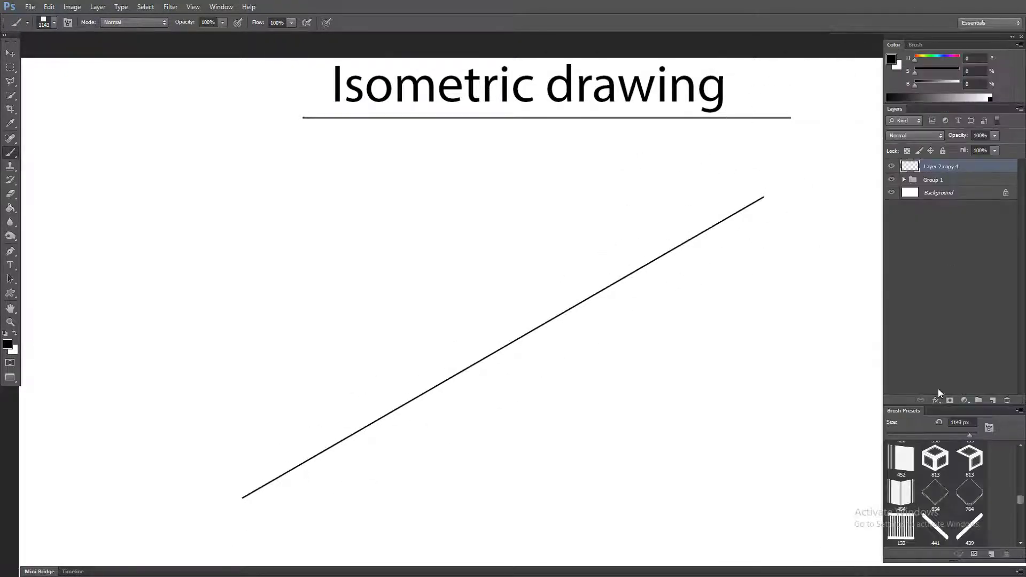
pyautogui.scroll(-5, 1005, 484)
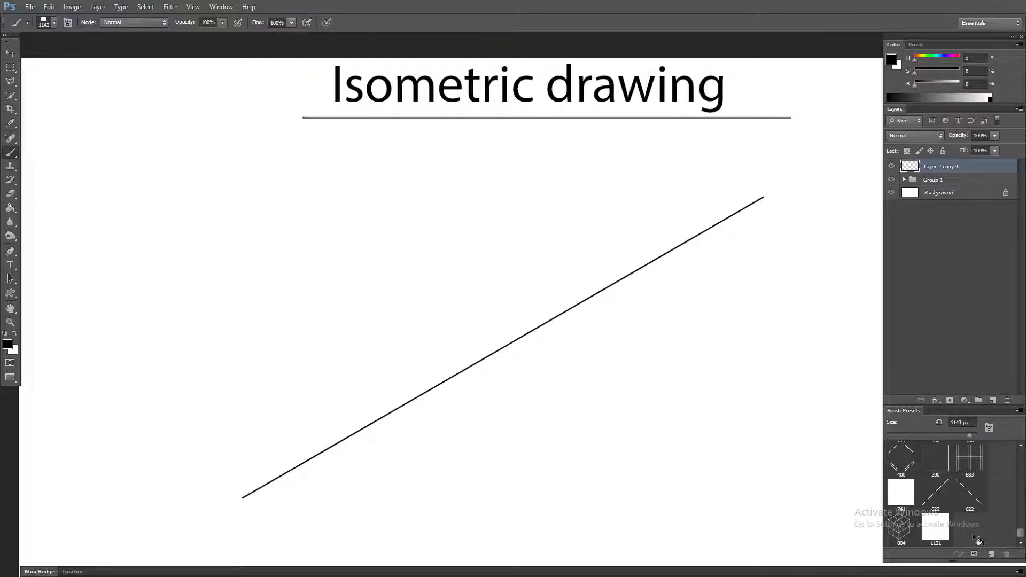
pyautogui.click(991, 554)
pyautogui.click(622, 194)
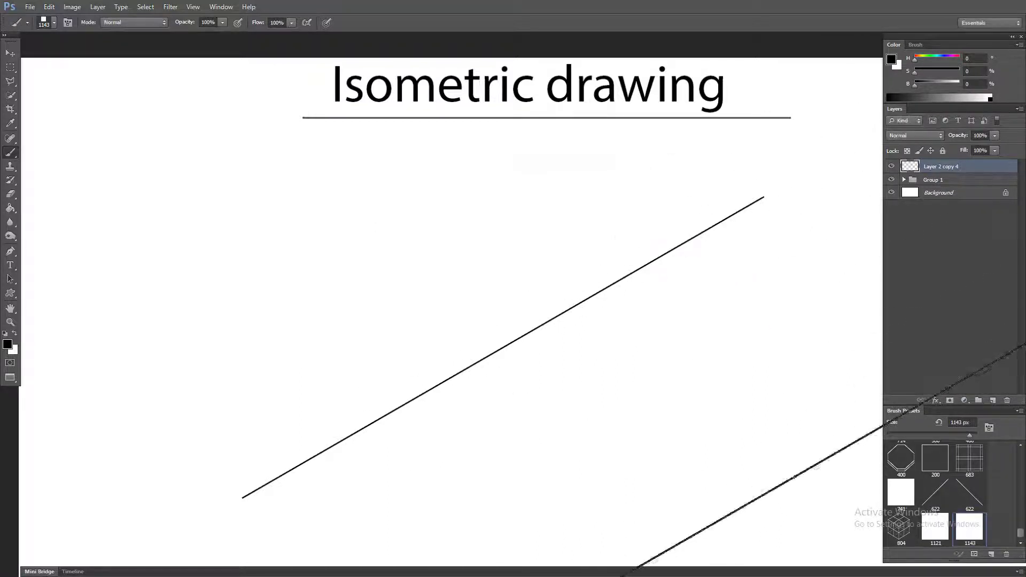
# Stamp one horizontal line with the 1121 px preset and another 30° line with the 1143 px preset.
pyautogui.click(932, 529)
pyautogui.click(505, 335)
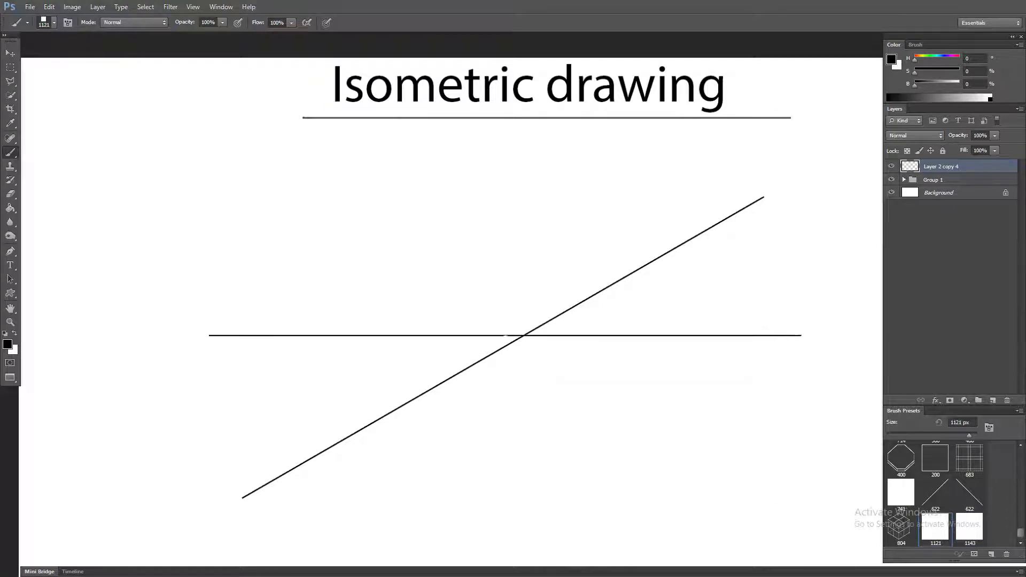
pyautogui.click(972, 533)
pyautogui.click(512, 373)
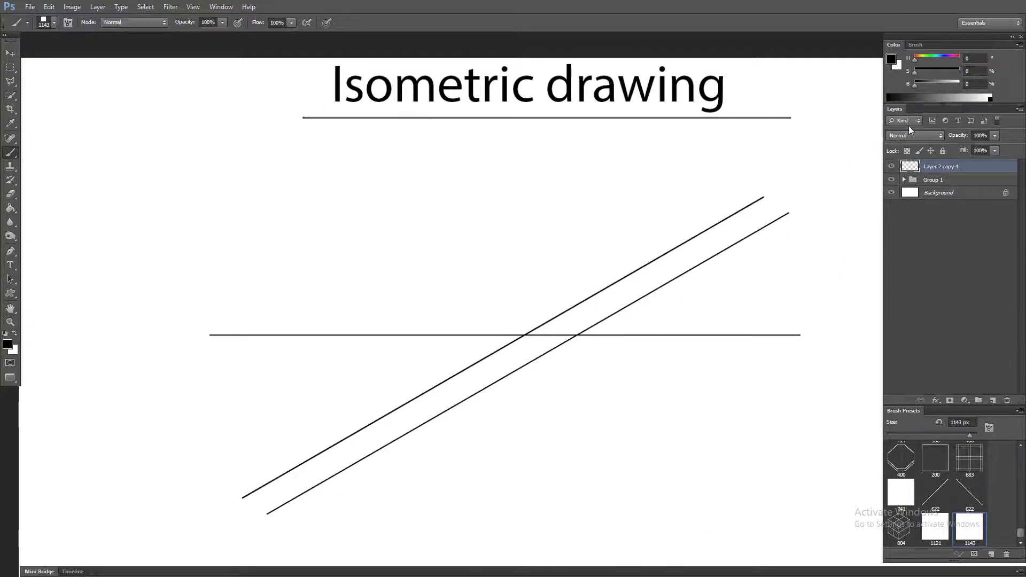
# Set the line brush's tip angle to -30° and stamp one descending line across the existing lines.
pyautogui.click(915, 46)
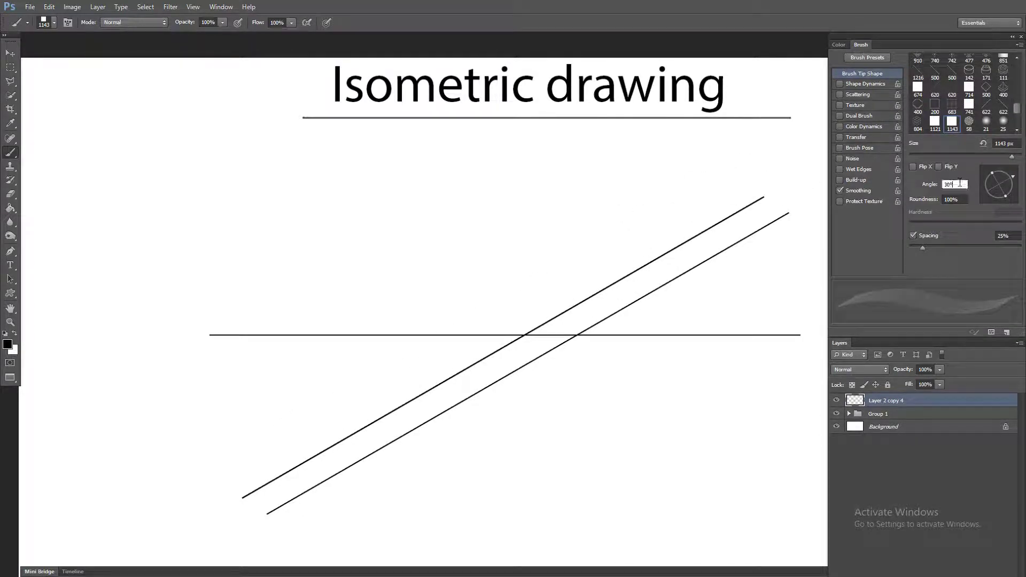
pyautogui.write('-30')
pyautogui.press('Return')
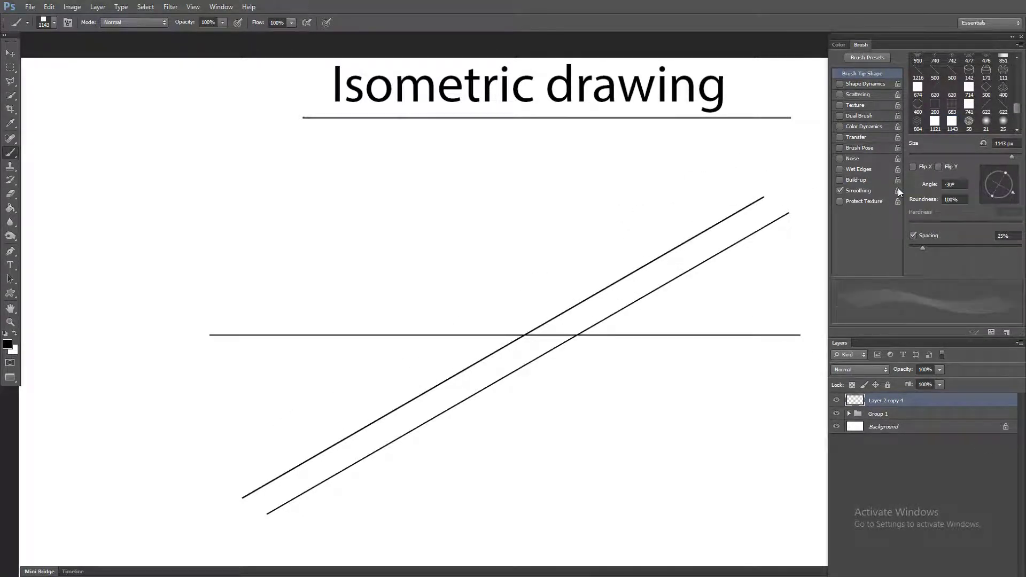
pyautogui.click(479, 342)
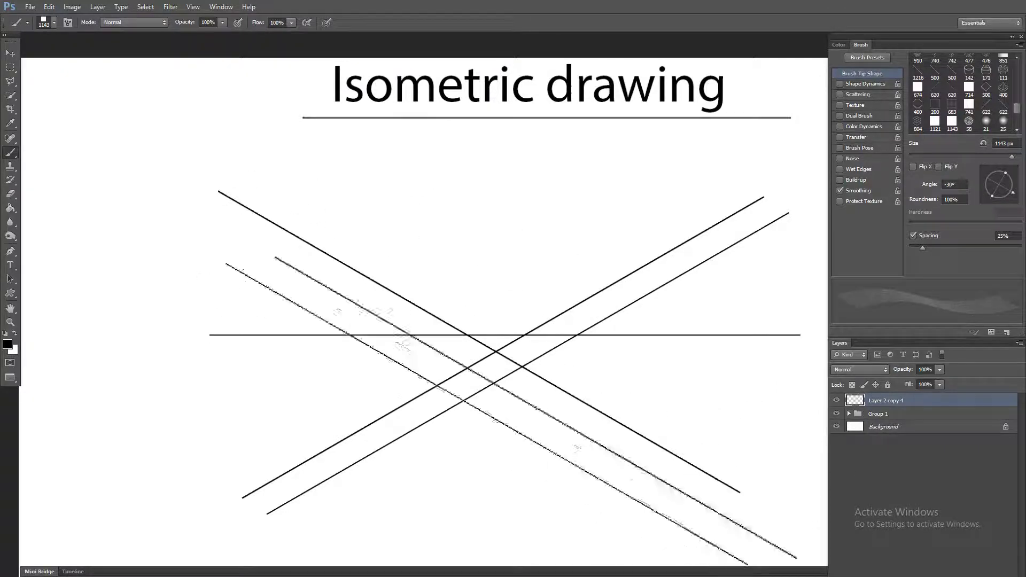
# Save the -30° line brush as a new brush preset after the existing line brushes.
pyautogui.click(840, 44)
pyautogui.moveTo(1021, 499); pyautogui.dragTo(1021, 541)
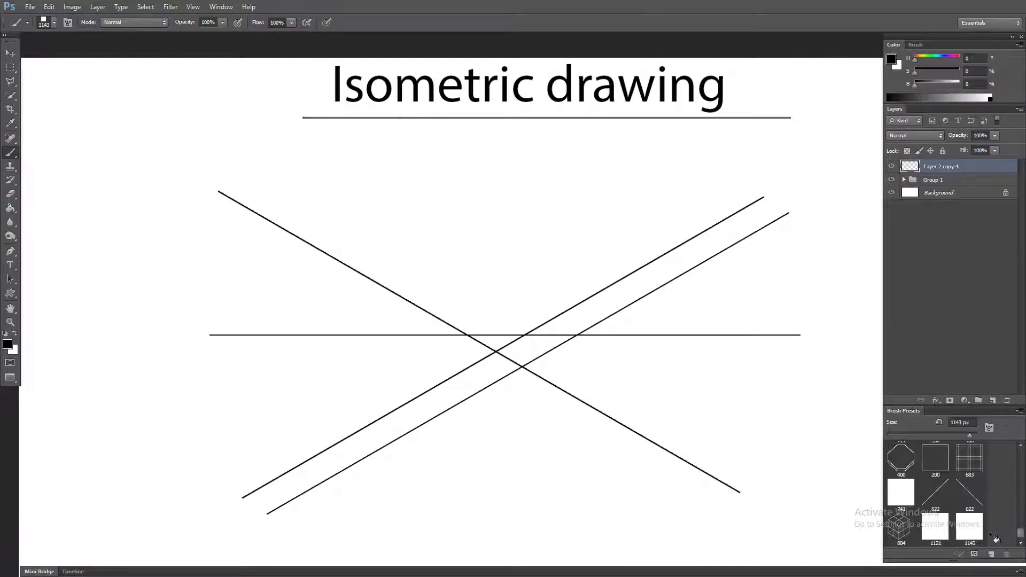
pyautogui.click(1000, 539)
pyautogui.click(620, 193)
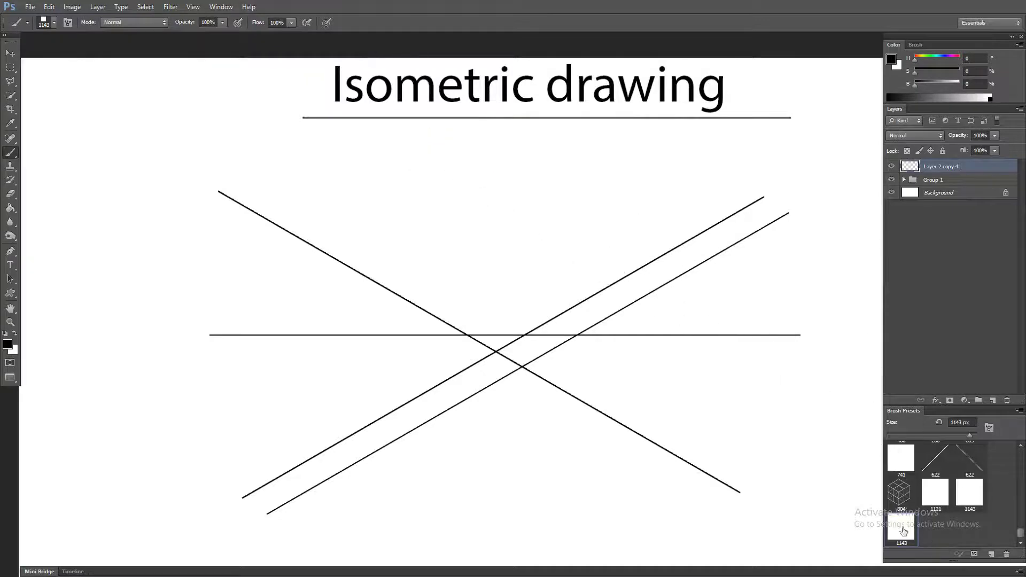
# Stamp additional 30°, -30° and horizontal test lines across the canvas with the saved line brush presets.
pyautogui.click(970, 495)
pyautogui.click(505, 315)
pyautogui.click(923, 493)
pyautogui.click(539, 317)
pyautogui.click(536, 368)
pyautogui.click(533, 353)
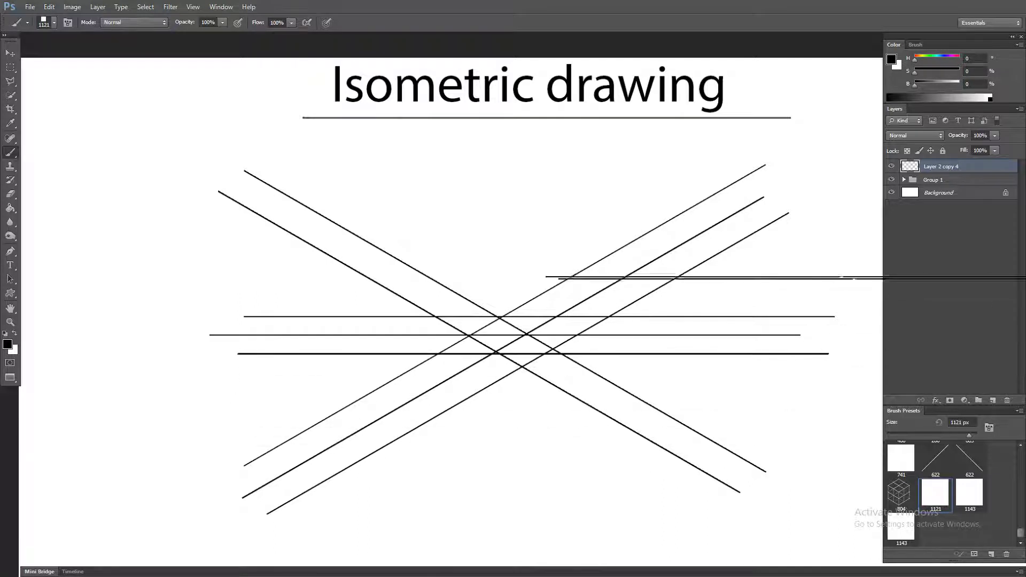
# Set the line brush's tip angle to 90° and stamp vertical lines through the existing crossing lines.
pyautogui.click(916, 45)
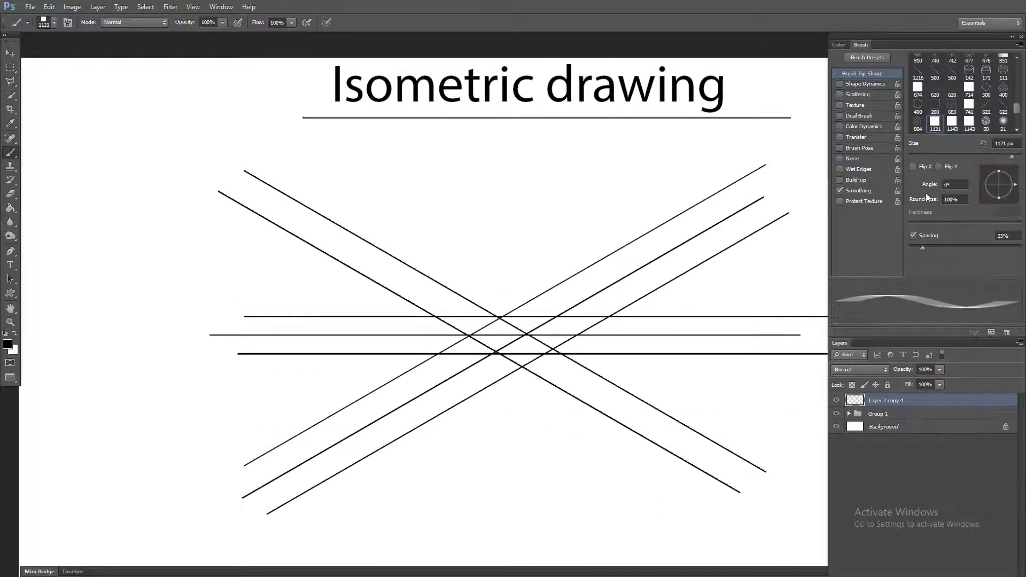
pyautogui.write('90')
pyautogui.press('Return')
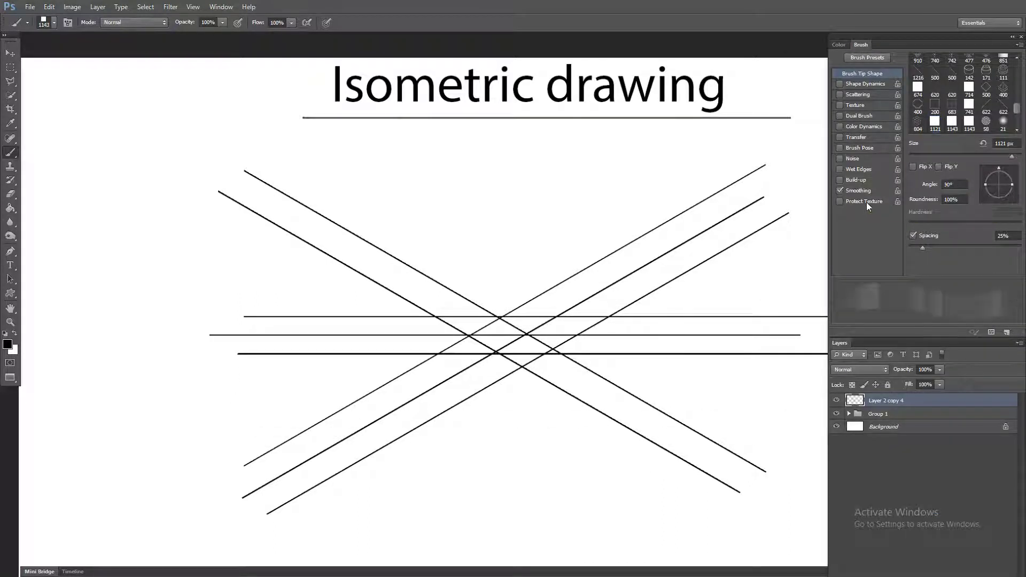
pyautogui.click(533, 374)
pyautogui.click(572, 400)
pyautogui.click(766, 436)
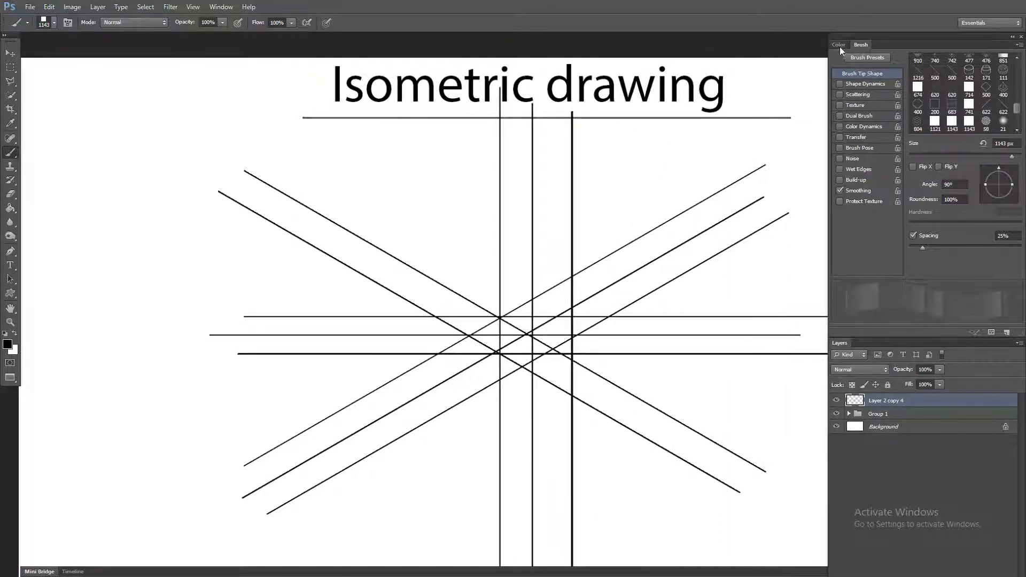
# Save the 90° line brush as a new brush preset after the existing line brushes.
pyautogui.click(840, 46)
pyautogui.moveTo(1021, 501); pyautogui.dragTo(1021, 537)
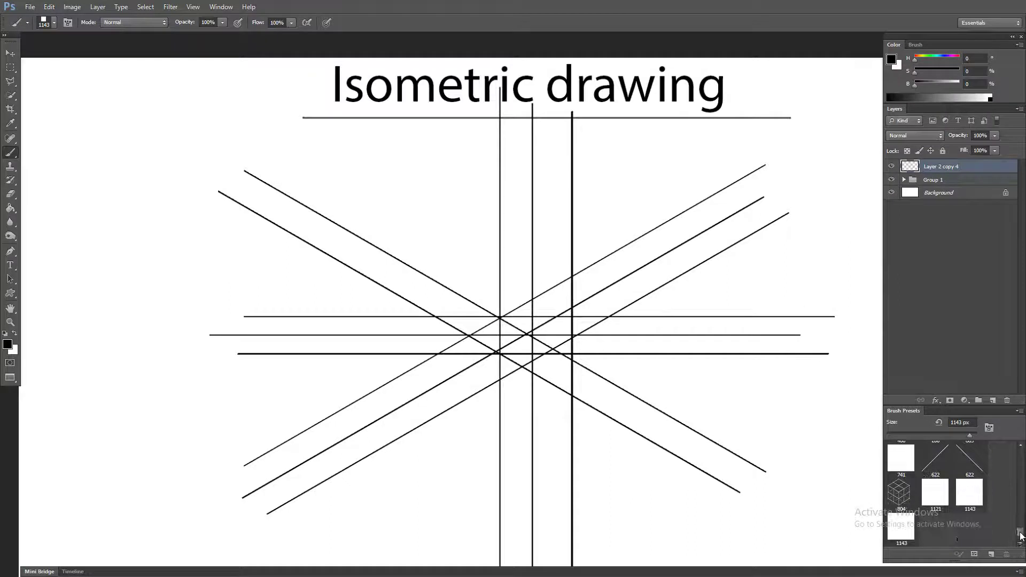
pyautogui.click(961, 540)
pyautogui.click(623, 194)
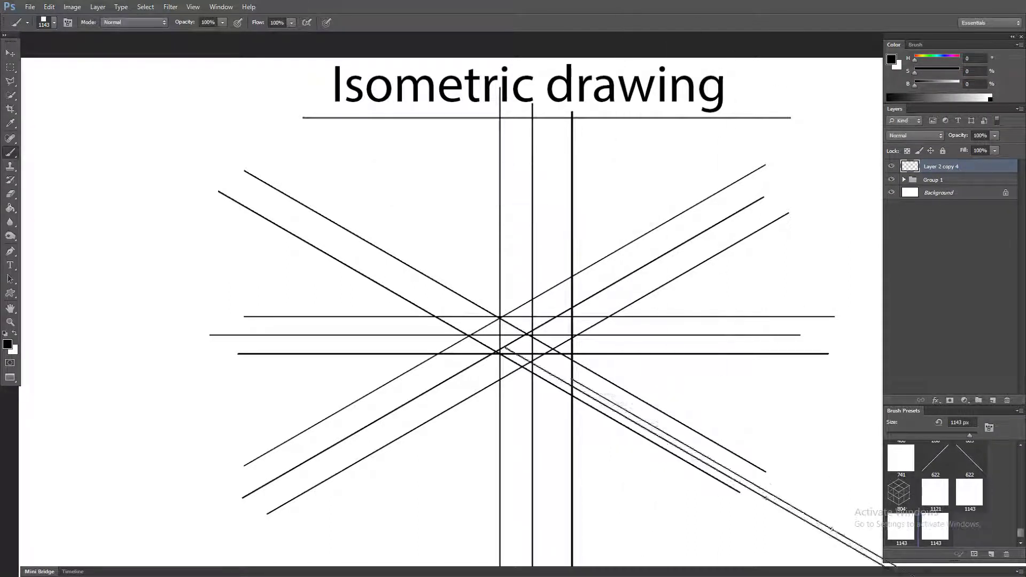
# Select the 30° line preset and clear all the test lines from the layer.
pyautogui.click(935, 491)
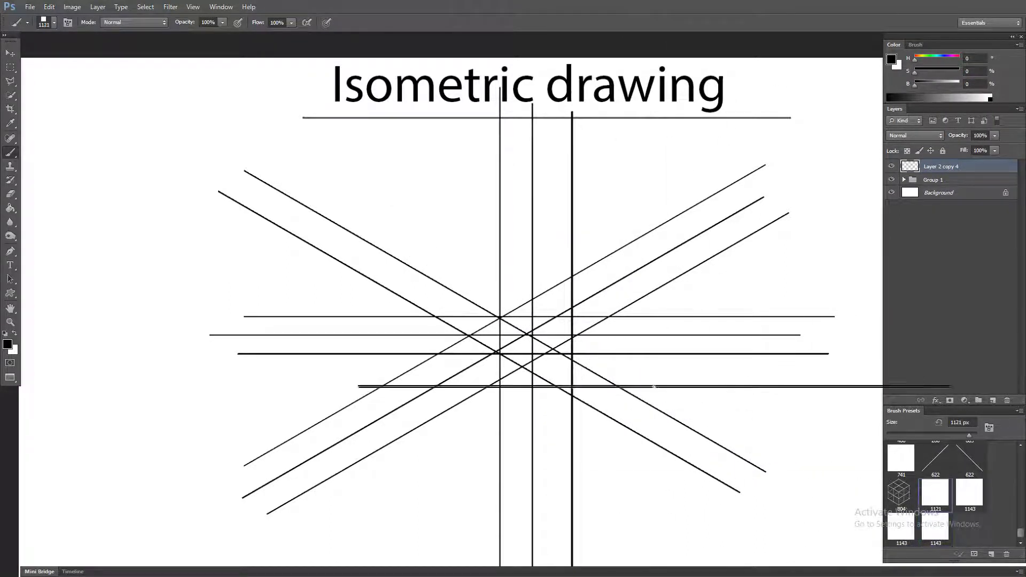
pyautogui.click(967, 493)
pyautogui.click(550, 384)
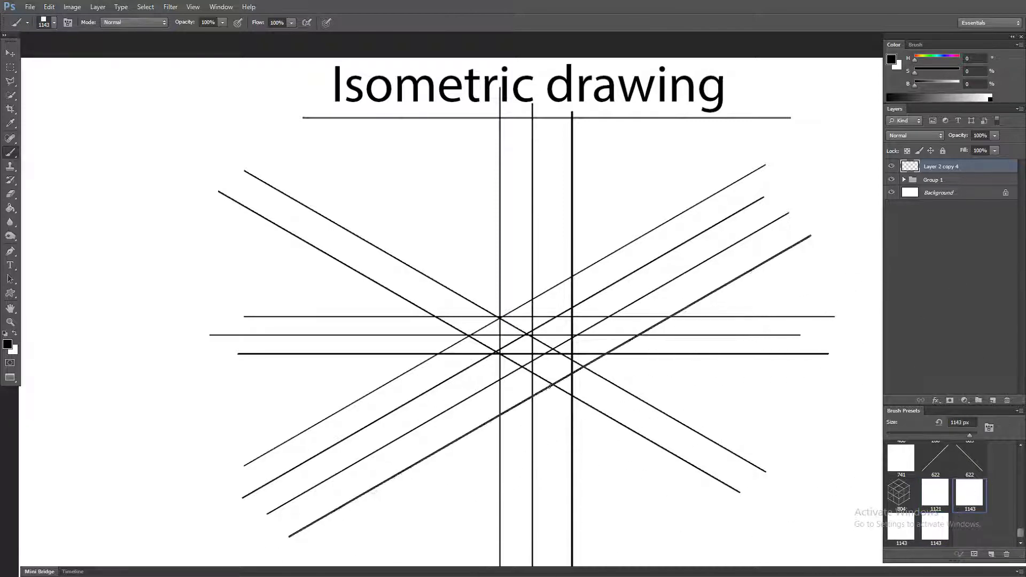
pyautogui.hotkey('ctrl', 'a')
pyautogui.press('Delete')
# Reduce the 30° line brush to 300 px and stamp one line in the empty area below the title.
pyautogui.press('[')
pyautogui.press('[')
pyautogui.press('[')
pyautogui.press('[')
pyautogui.press('[')
pyautogui.press('[')
pyautogui.press('[')
pyautogui.press('[')
pyautogui.press('[')
pyautogui.press('[')
pyautogui.press(']')
pyautogui.press(']')
pyautogui.press(']')
pyautogui.press(']')
pyautogui.press(']')
pyautogui.press('[')
pyautogui.press('[')
pyautogui.press('[')
pyautogui.press('[')
pyautogui.click(469, 383)
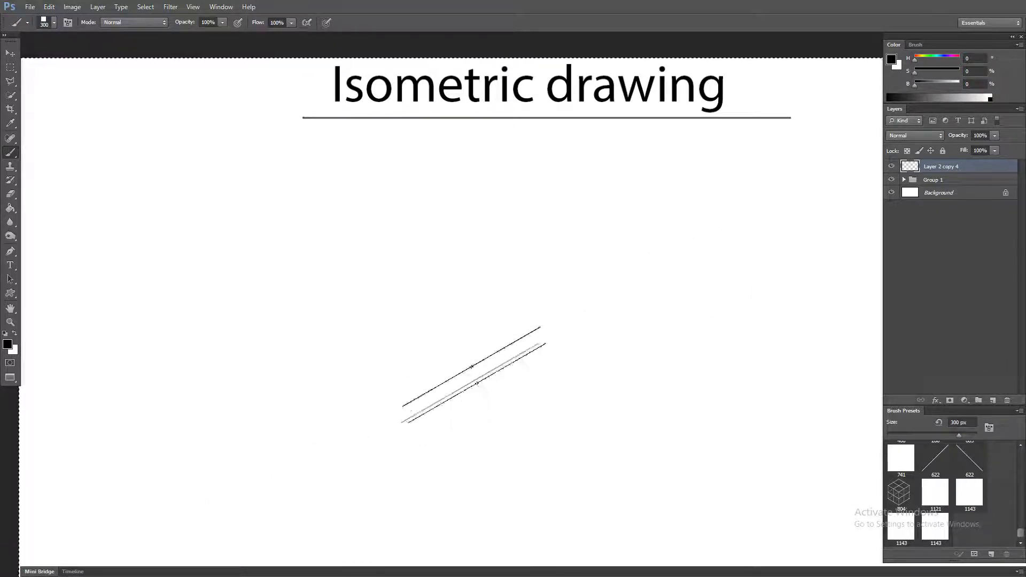
# Duplicate the 30° line's layer and flip the copy horizontally so the two lines form an X.
pyautogui.hotkey('ctrl', 'j')
pyautogui.hotkey('ctrl', 't')
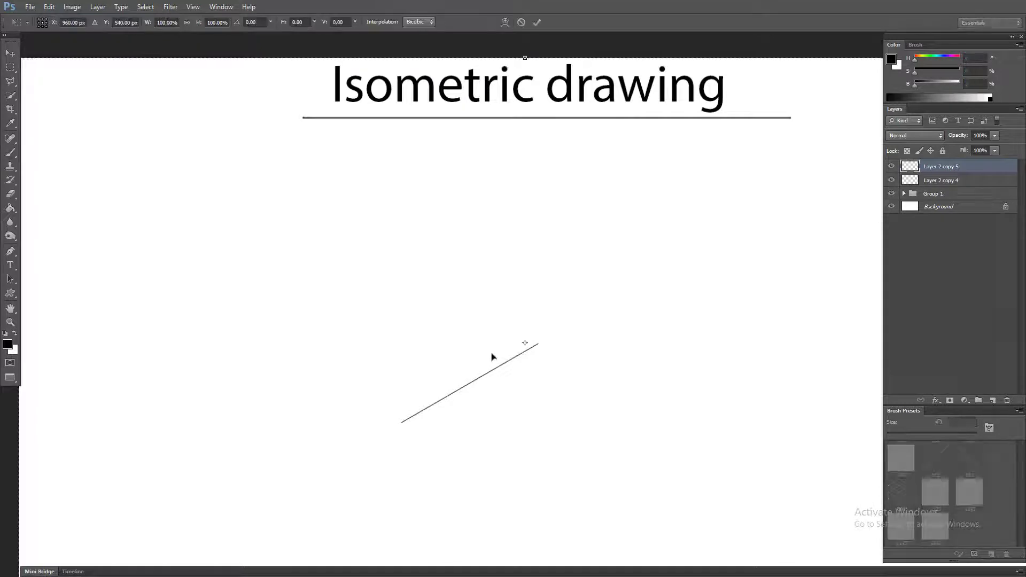
pyautogui.rightClick(494, 353)
pyautogui.click(529, 361)
pyautogui.press('Return')
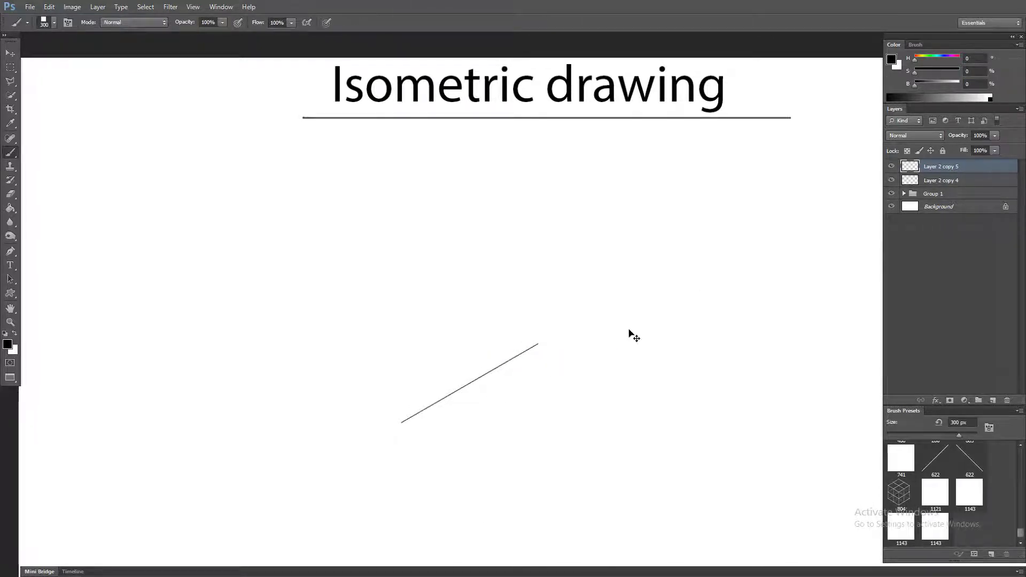
pyautogui.hotkey('ctrl', 't')
pyautogui.rightClick(486, 368)
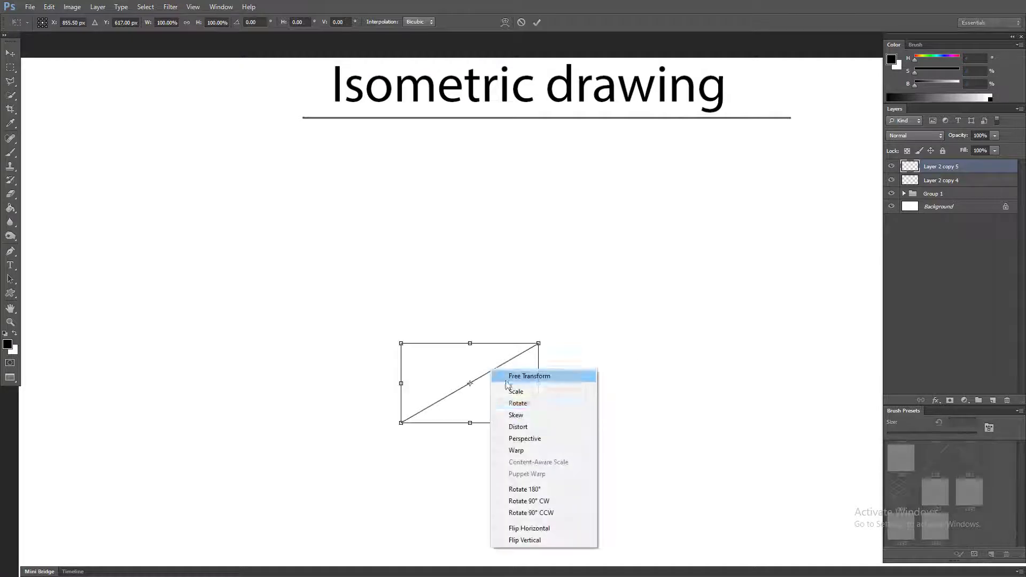
pyautogui.click(540, 521)
pyautogui.press('Return')
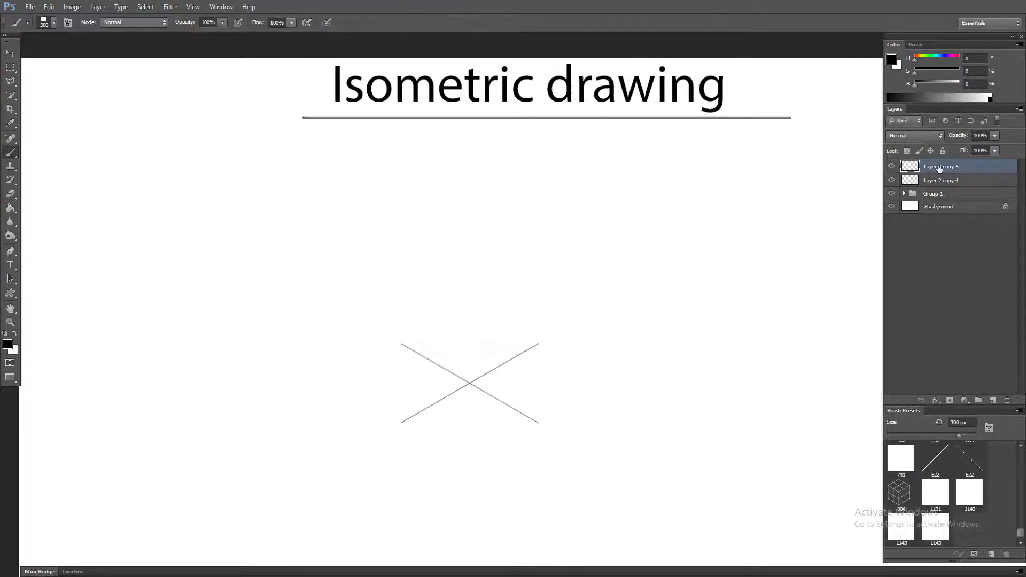
# Duplicate the descending line's layer and merge the original two crossing lines into one layer.
pyautogui.hotkey('ctrl', 'j')
pyautogui.click(942, 182)
pyautogui.keyDown('shift'); pyautogui.click(943, 195); pyautogui.keyUp('shift')
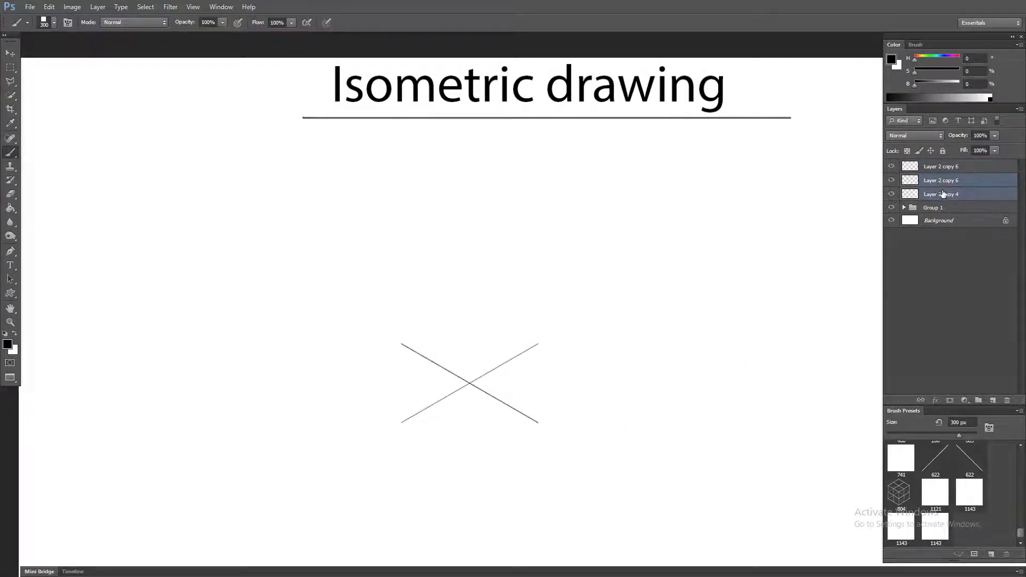
pyautogui.hotkey('ctrl', 'e')
# Place copies of the descending line at both ends of the ascending line, parallel to the middle one.
pyautogui.click(951, 170)
pyautogui.moveTo(458, 395); pyautogui.dragTo(488, 410)
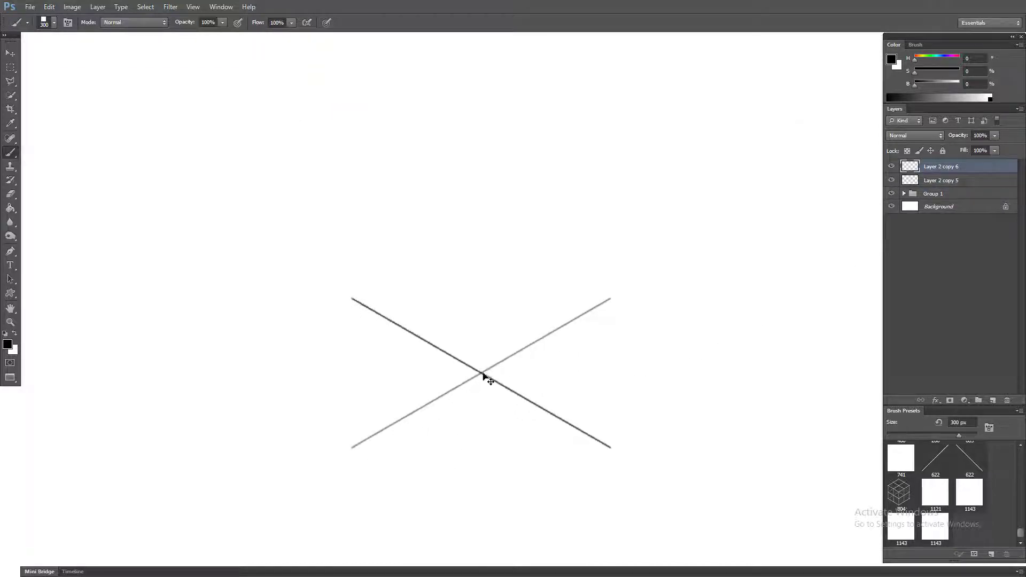
pyautogui.moveTo(483, 376); pyautogui.dragTo(615, 304)
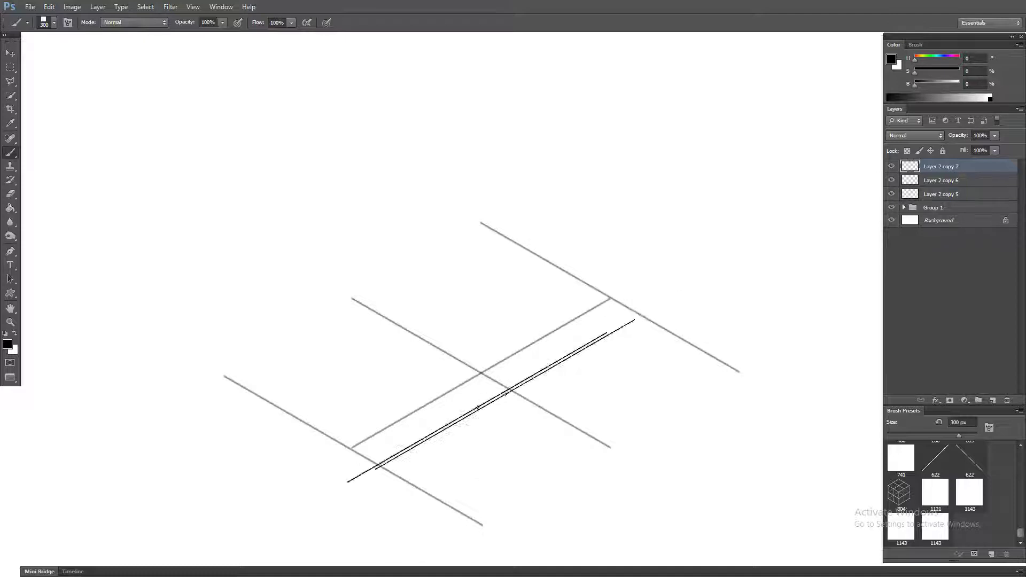
# On a new layer, stamp two 300 px 30° lines at the ends of the descending line to close the rhombus.
pyautogui.click(992, 400)
pyautogui.click(352, 296)
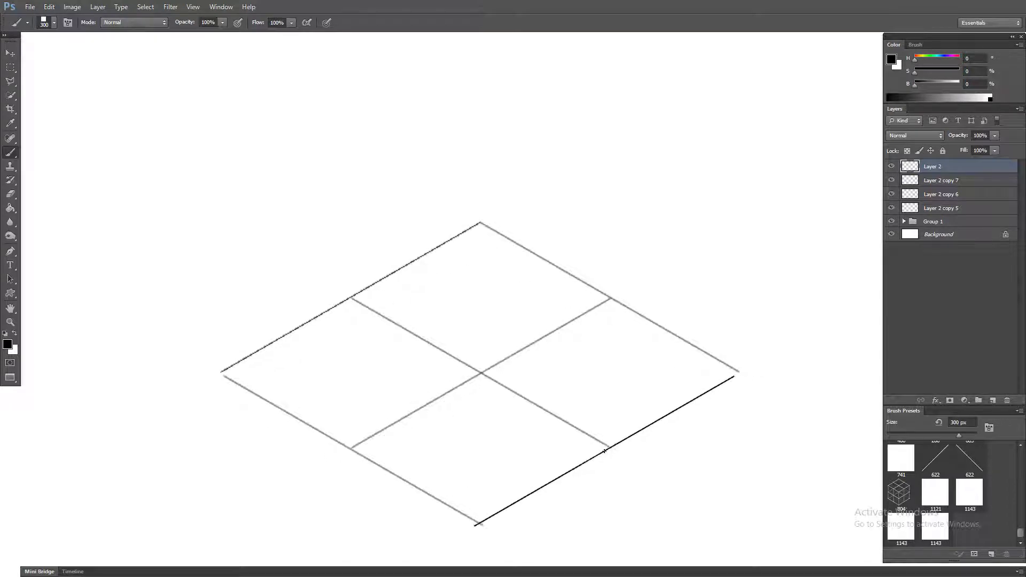
pyautogui.click(611, 449)
# Merge the four layers of the rhombus grid into a single layer.
pyautogui.moveTo(682, 448); pyautogui.dragTo(655, 459)
pyautogui.scroll(-2, 655, 459)
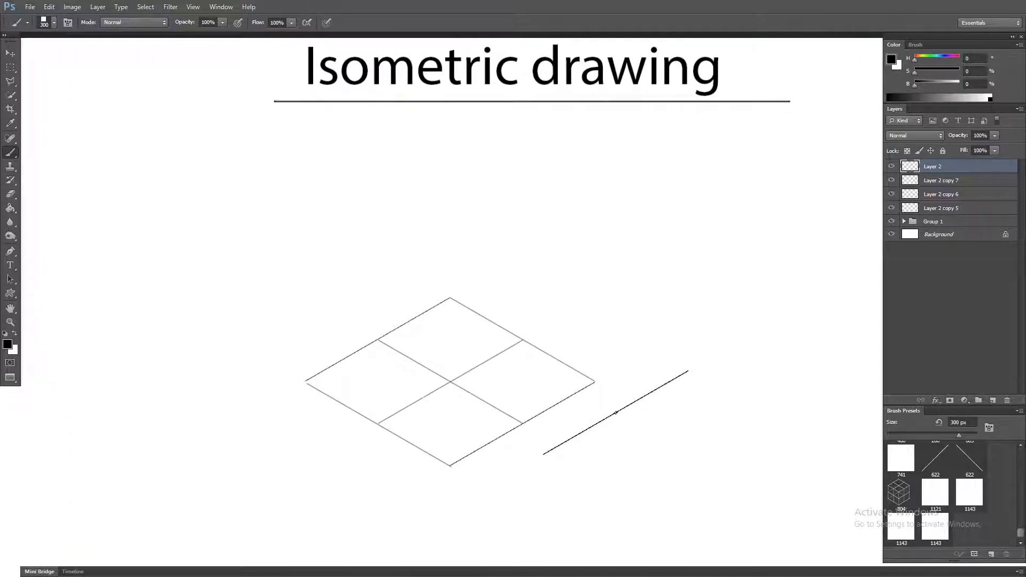
pyautogui.moveTo(650, 327); pyautogui.dragTo(658, 277)
pyautogui.keyDown('shift'); pyautogui.click(936, 209); pyautogui.keyUp('shift')
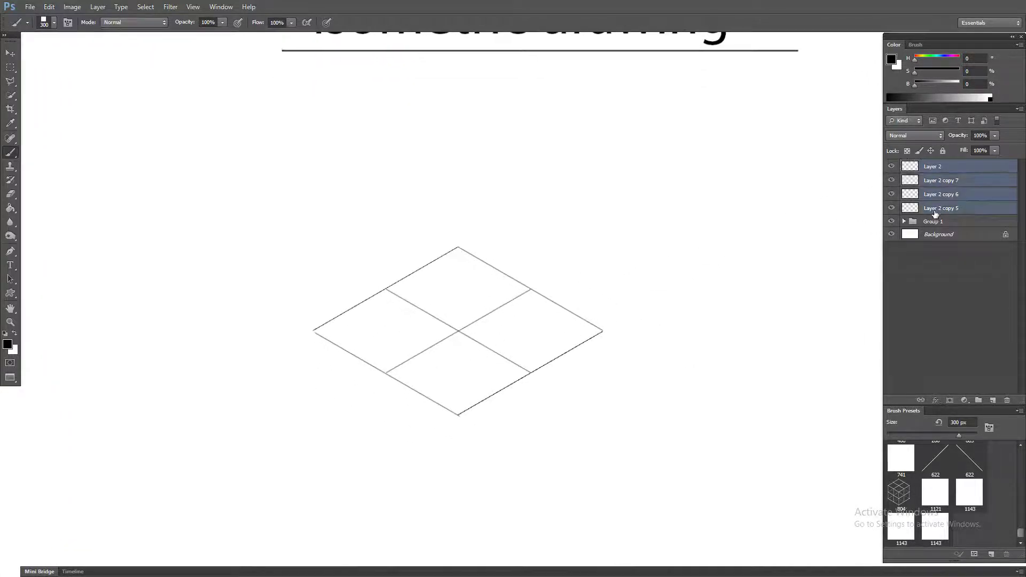
pyautogui.hotkey('ctrl', 'e')
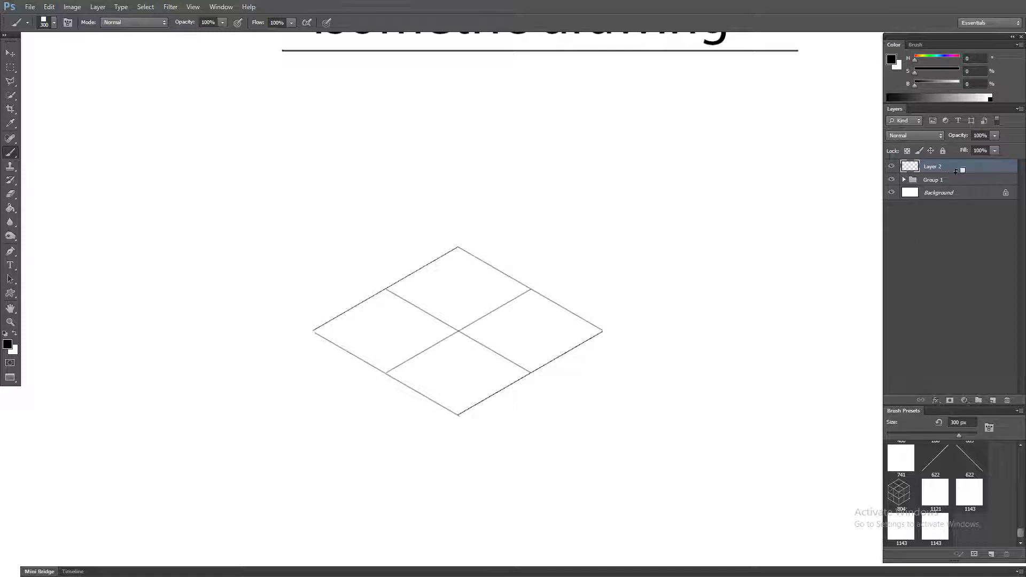
# Duplicate the rhombus grid and move the copy straight down until its top corner meets the original's bottom corner.
pyautogui.hotkey('ctrl', 'j')
pyautogui.hotkey('ctrl', 'shift', 'Down')
pyautogui.hotkey('ctrl', 'shift', 'Down')
pyautogui.hotkey('ctrl', 'shift', 'Down')
pyautogui.hotkey('ctrl', 'shift', 'Down')
pyautogui.hotkey('ctrl', 'shift', 'Down')
pyautogui.hotkey('ctrl', 'shift', 'Down')
pyautogui.hotkey('ctrl', 'shift', 'Down')
pyautogui.hotkey('ctrl', 'shift', 'Down')
pyautogui.hotkey('ctrl', 'shift', 'Down')
pyautogui.hotkey('ctrl', 'shift', 'Down')
pyautogui.hotkey('ctrl', 'shift', 'Down')
pyautogui.hotkey('ctrl', 'shift', 'Down')
pyautogui.hotkey('ctrl', 'shift', 'Down')
pyautogui.hotkey('ctrl', 'shift', 'Down')
pyautogui.hotkey('ctrl', 'shift', 'Down')
pyautogui.hotkey('ctrl', 'shift', 'Down')
pyautogui.hotkey('ctrl', 'shift', 'Down')
pyautogui.hotkey('ctrl', 'shift', 'Down')
pyautogui.hotkey('ctrl', 'shift', 'Down')
pyautogui.hotkey('ctrl', 'shift', 'Down')
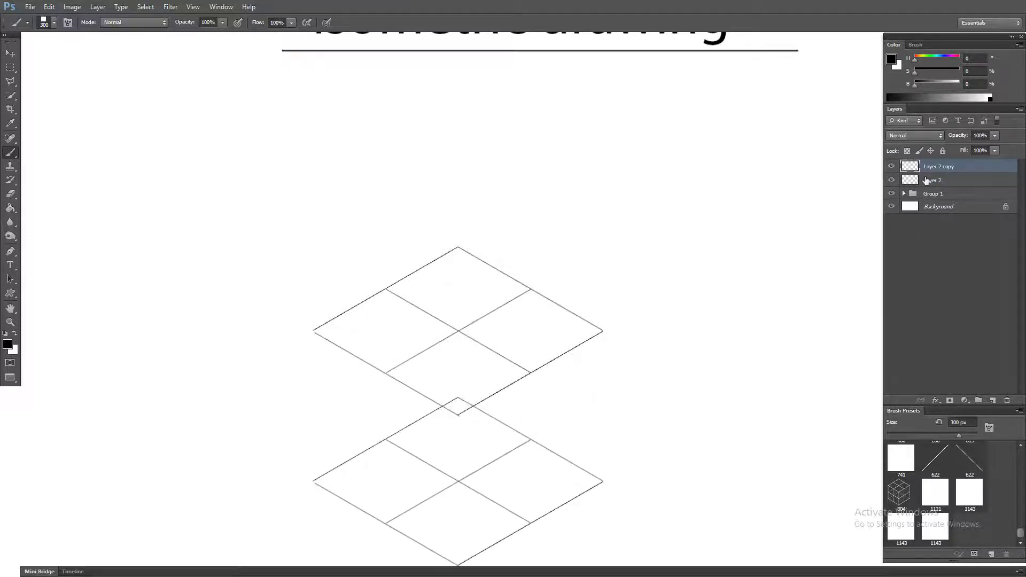
pyautogui.scroll(-3, 655, 374)
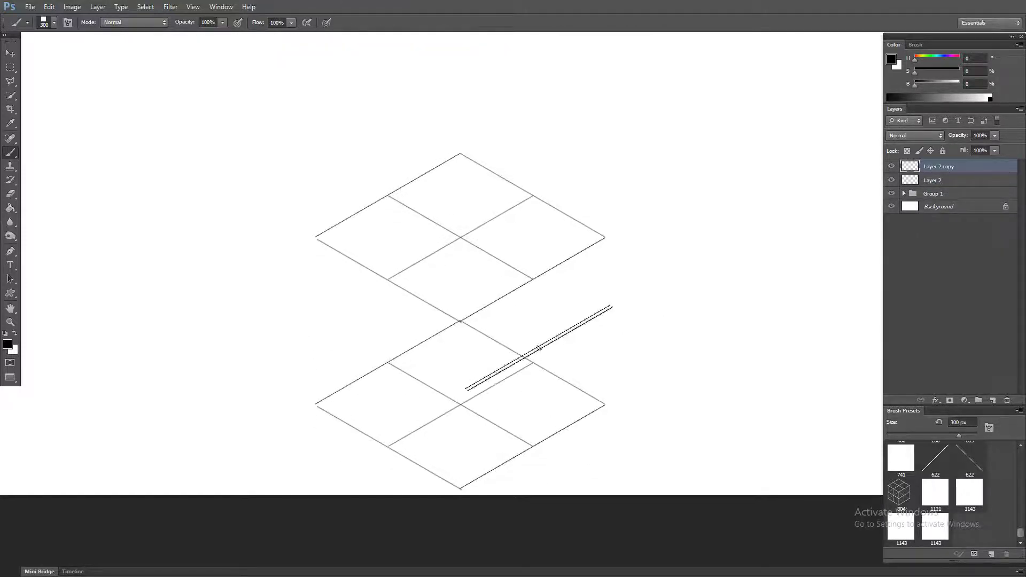
# With the 90° preset at 500 px, place a vertical line on a new layer, ending at the lower rhombus's bottom corner.
pyautogui.click(936, 491)
pyautogui.click(936, 529)
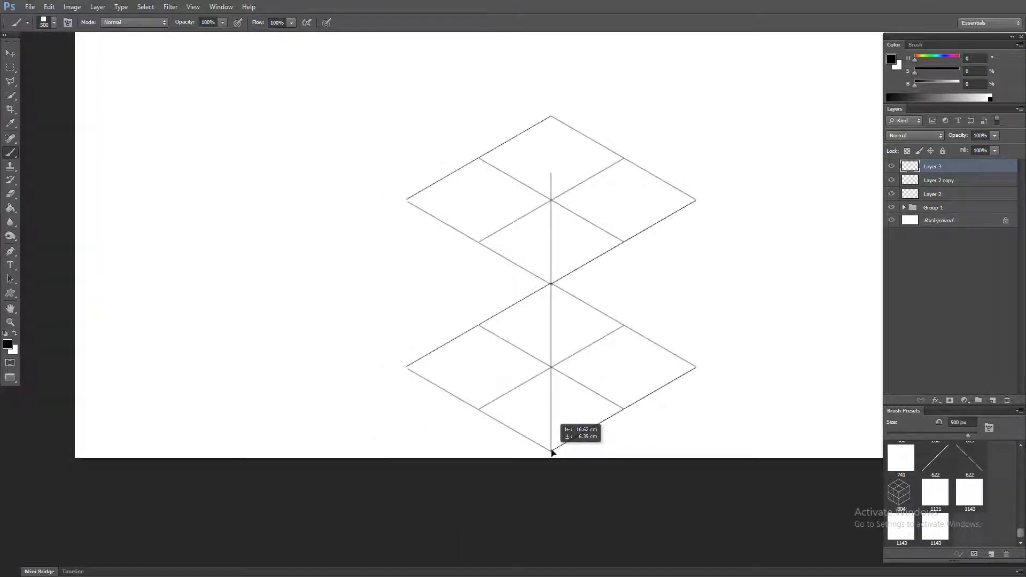
pyautogui.moveTo(552, 449); pyautogui.dragTo(605, 383)
pyautogui.hotkey('ctrl', 'z')
# Place copies of the vertical line at the right and left corners of the lower rhombus.
pyautogui.keyDown('ctrl'); pyautogui.click(698, 366); pyautogui.keyUp('ctrl')
pyautogui.keyDown('ctrl'); pyautogui.click(696, 366); pyautogui.keyUp('ctrl')
pyautogui.keyDown('ctrl'); pyautogui.click(696, 365); pyautogui.keyUp('ctrl')
pyautogui.moveTo(696, 365); pyautogui.dragTo(407, 366)
# Pick the 3 px brush preset and merge all the grid line layers into one faded guide layer.
pyautogui.moveTo(637, 299)
pyautogui.mouseDown()
pyautogui.moveTo(649, 261)
pyautogui.moveTo(666, 249)
pyautogui.moveTo(629, 318)
pyautogui.mouseUp()
pyautogui.moveTo(1020, 534); pyautogui.dragTo(1017, 454)
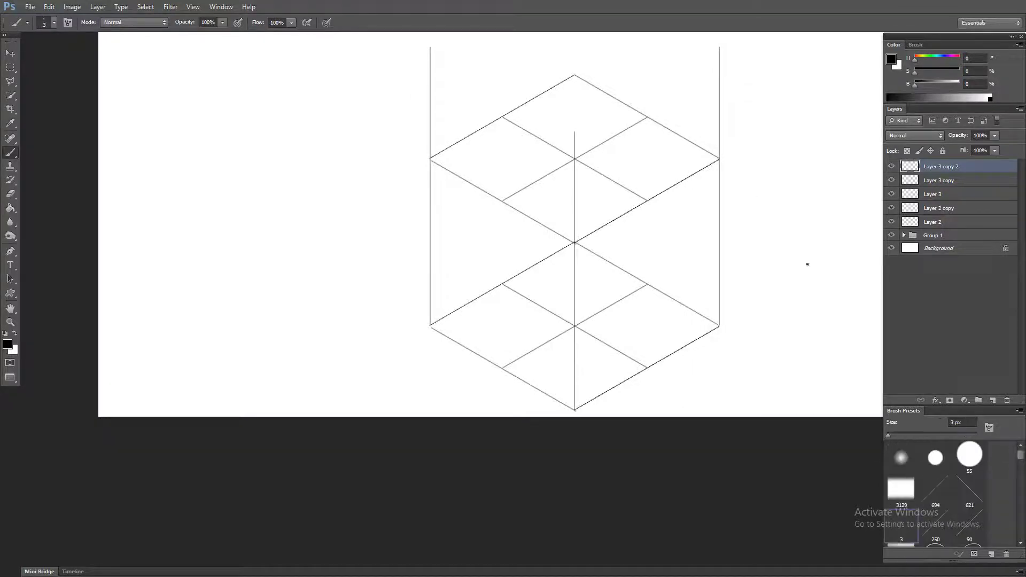
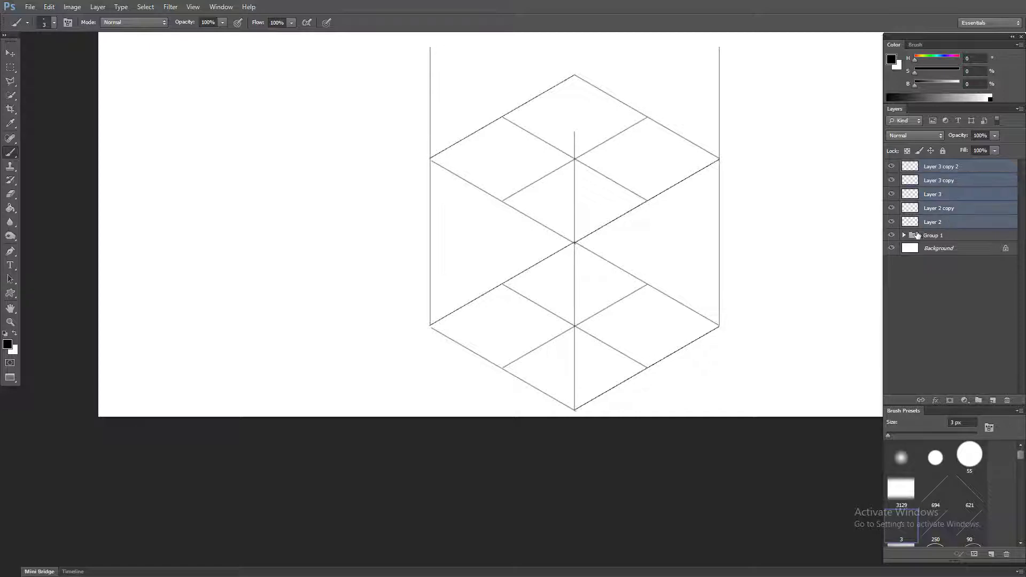
pyautogui.hotkey('ctrl', 'e')
pyautogui.moveTo(954, 148)
pyautogui.mouseDown()
pyautogui.moveTo(945, 148)
pyautogui.moveTo(963, 151)
pyautogui.moveTo(951, 152)
pyautogui.mouseUp()
# On a new layer, draw a straight 3 px edge from the upper rhombus's bottom corner to its left corner.
pyautogui.moveTo(609, 260); pyautogui.dragTo(626, 351)
pyautogui.moveTo(580, 317); pyautogui.dragTo(632, 362)
pyautogui.click(995, 400)
pyautogui.click(616, 367)
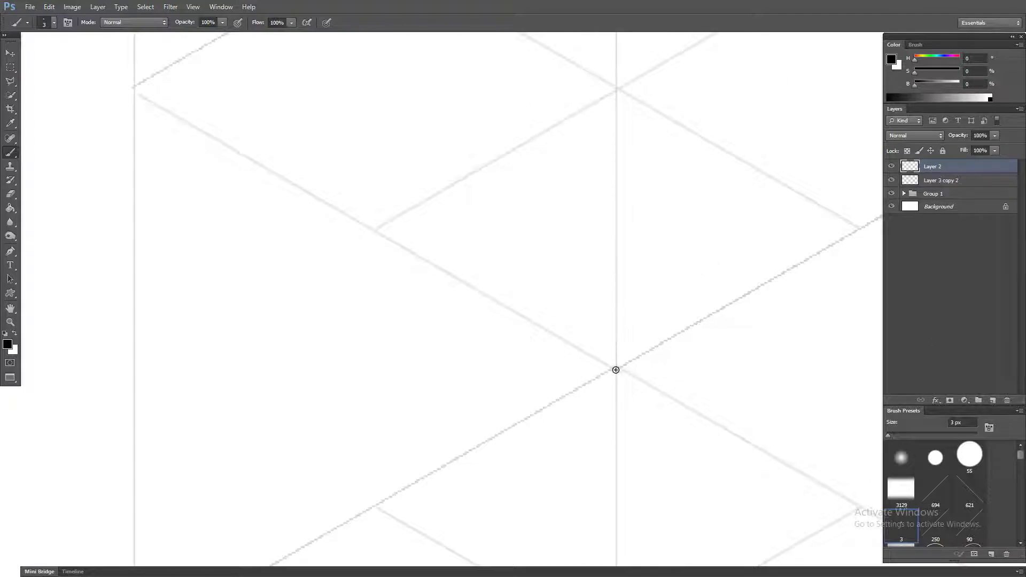
pyautogui.moveTo(450, 320); pyautogui.dragTo(588, 438)
pyautogui.keyDown('shift'); pyautogui.click(270, 204); pyautogui.keyUp('shift')
# Continue the straight edges through the upper rhombus's top and right corners and back to its bottom corner.
pyautogui.moveTo(636, 77); pyautogui.dragTo(411, 258)
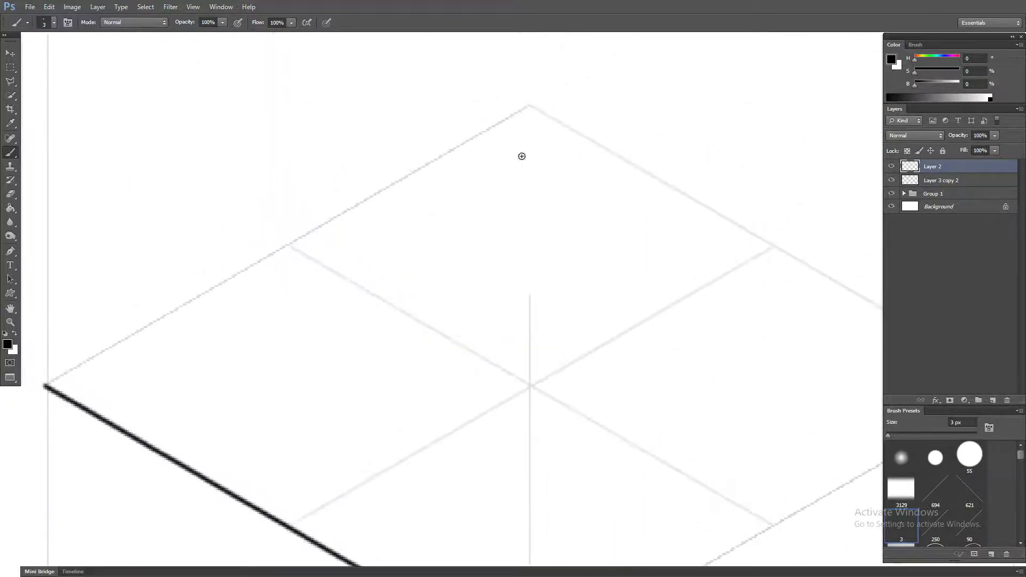
pyautogui.keyDown('shift'); pyautogui.click(530, 106); pyautogui.keyUp('shift')
pyautogui.moveTo(711, 295); pyautogui.dragTo(442, 149)
pyautogui.keyDown('shift'); pyautogui.click(743, 241); pyautogui.keyUp('shift')
pyautogui.moveTo(545, 420); pyautogui.dragTo(704, 282)
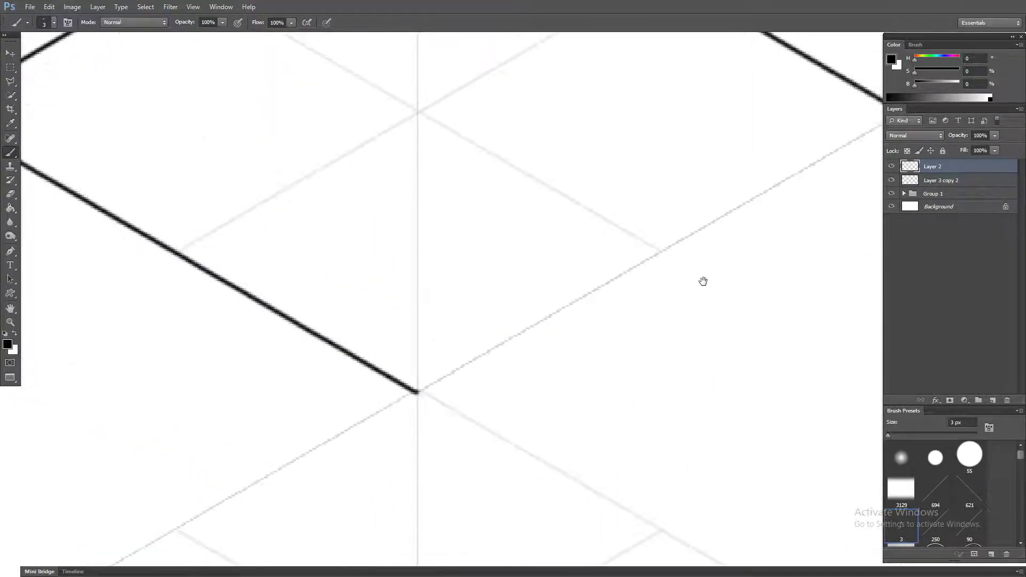
pyautogui.keyDown('shift'); pyautogui.click(416, 389); pyautogui.keyUp('shift')
# Duplicate the rhombus outline's layer and move the copy down onto the lower rhombus of the guide.
pyautogui.scroll(-3, 594, 350)
pyautogui.moveTo(573, 348); pyautogui.dragTo(576, 347)
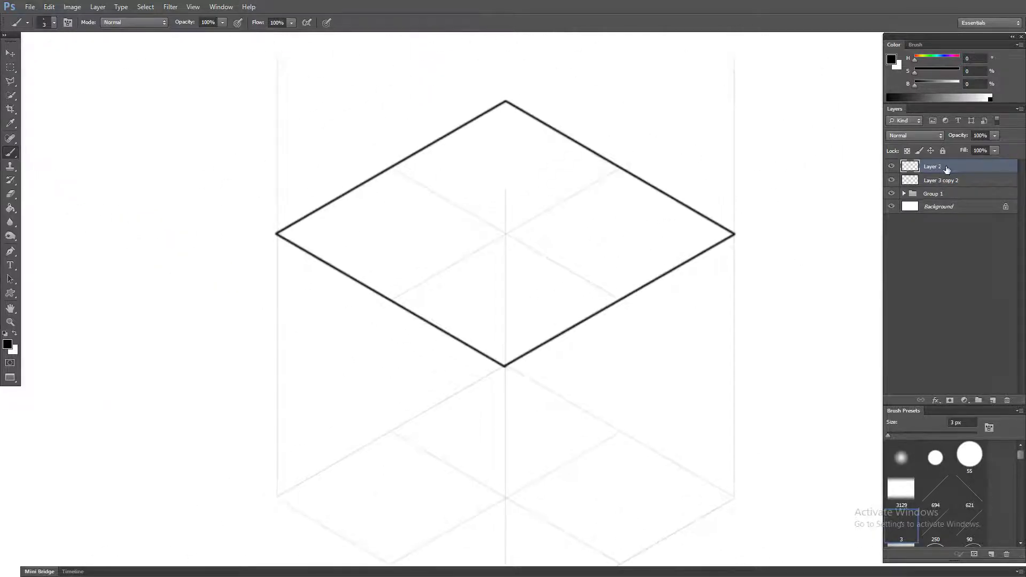
pyautogui.hotkey('ctrl', 'j')
pyautogui.scroll(-3, 696, 278)
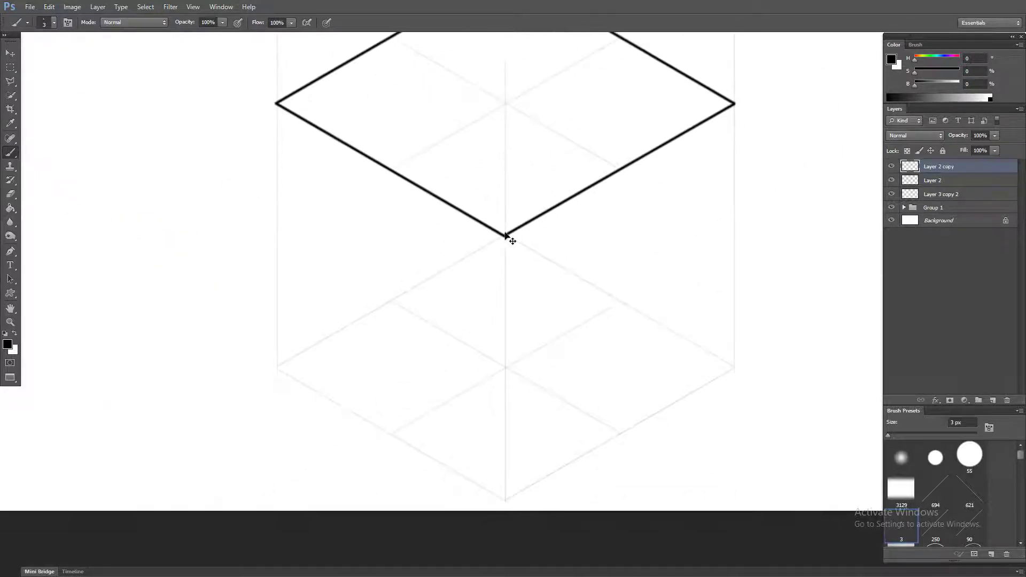
pyautogui.moveTo(506, 236); pyautogui.dragTo(509, 501)
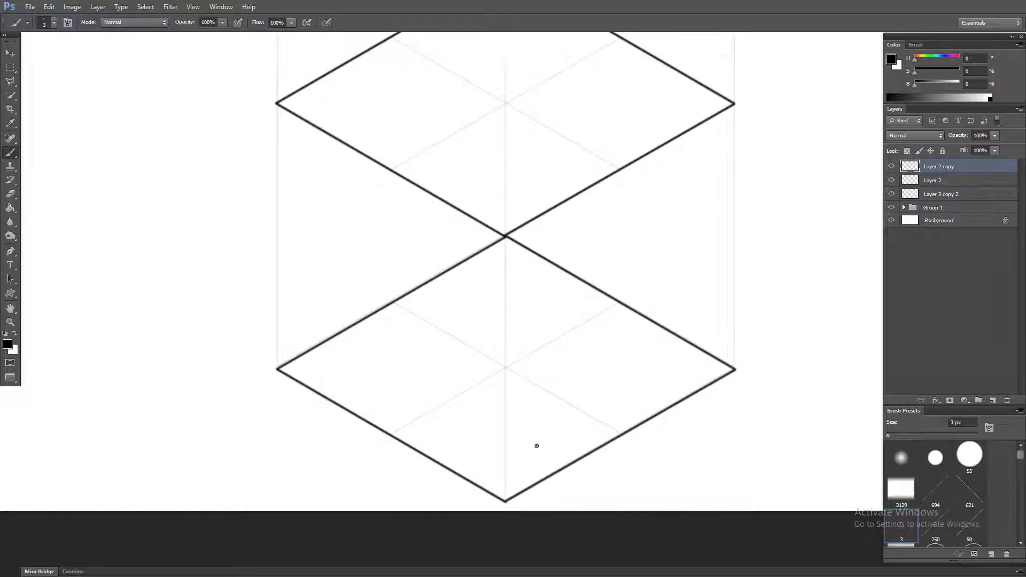
# Draw the cube's three visible vertical edges and erase the two hidden back edges of the lower outline.
pyautogui.scroll(1, 530, 390)
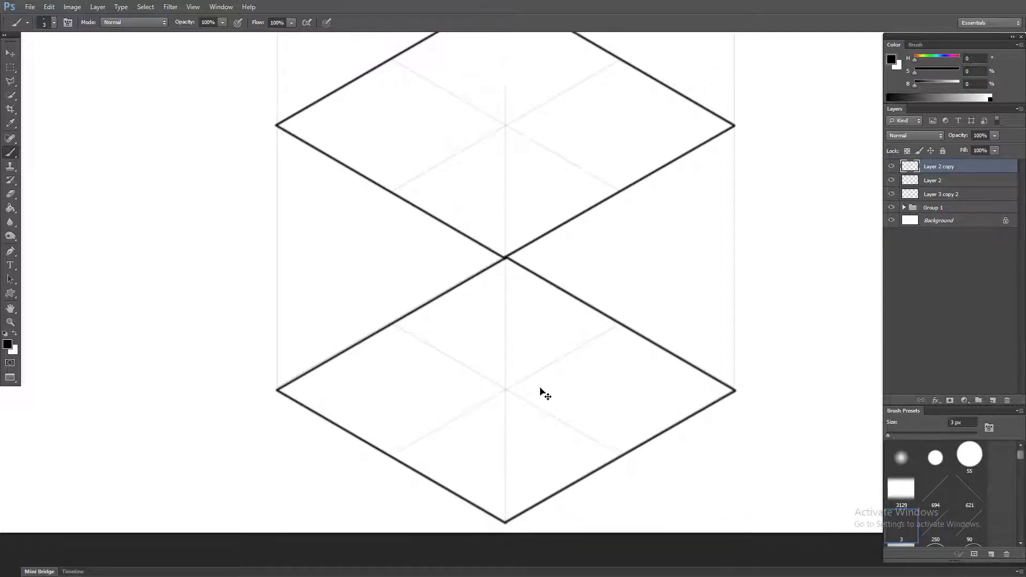
pyautogui.moveTo(485, 349); pyautogui.dragTo(504, 388)
pyautogui.moveTo(538, 321); pyautogui.dragTo(544, 278)
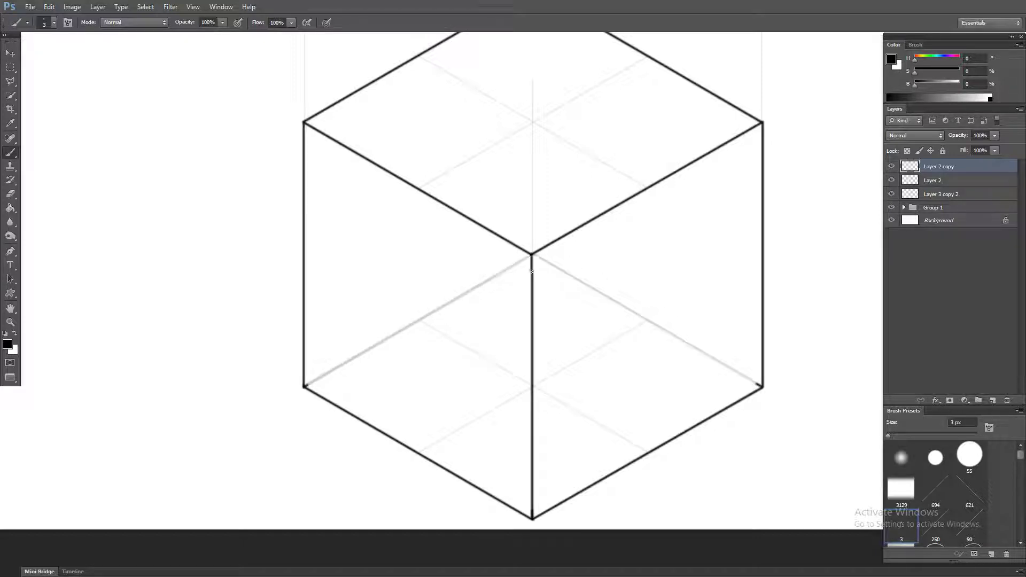
pyautogui.scroll(-4, 574, 327)
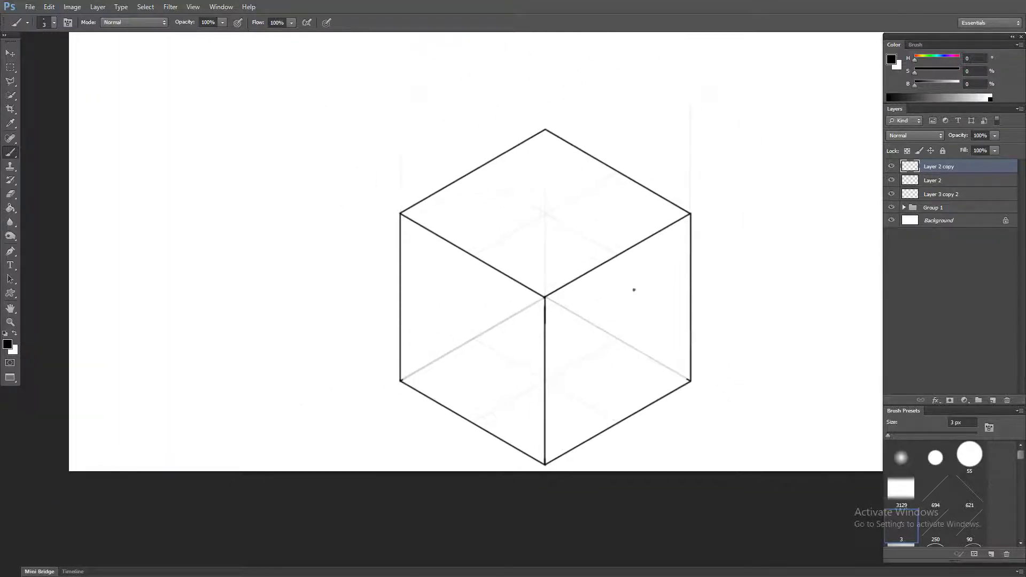
# Duplicate the top rhombus, enlarge the copy slightly around its centre, and add a second enlarged copy shifted upward.
pyautogui.click(891, 180)
pyautogui.click(891, 180)
pyautogui.click(903, 182)
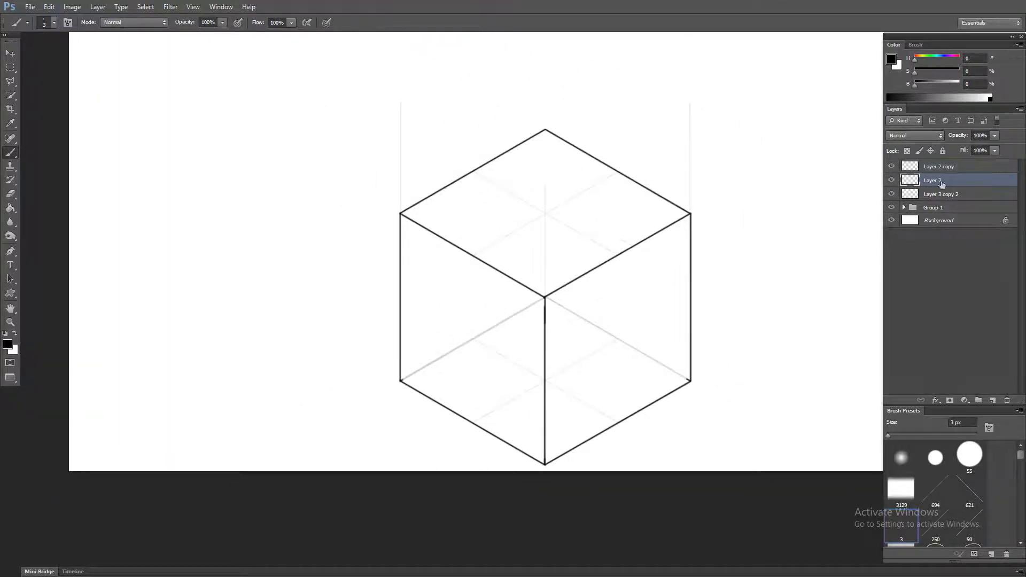
pyautogui.hotkey('ctrl', 'j')
pyautogui.hotkey('ctrl', 't')
pyautogui.moveTo(692, 298)
pyautogui.mouseDown()
pyautogui.moveTo(678, 297)
pyautogui.moveTo(703, 305)
pyautogui.mouseUp()
pyautogui.press('Return')
pyautogui.hotkey('ctrl', 'j')
pyautogui.hotkey('ctrl', 'shift', 'Up')
pyautogui.hotkey('ctrl', 'shift', 'Up')
pyautogui.hotkey('ctrl', 'shift', 'Up')
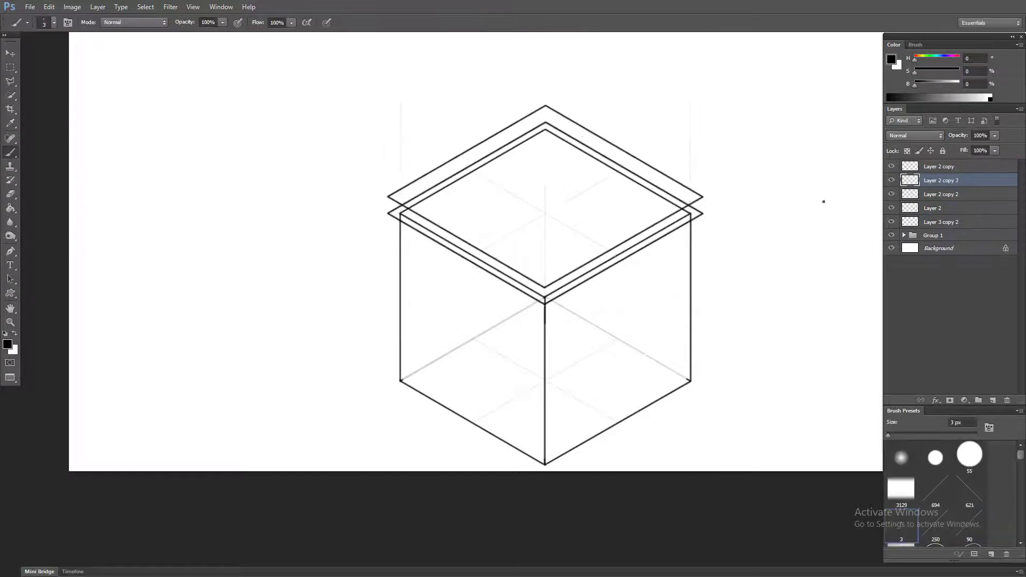
# Merge the two enlarged rhombus layers and lower the merged layer's opacity to 22%.
pyautogui.keyDown('shift'); pyautogui.click(957, 195); pyautogui.keyUp('shift')
pyautogui.hotkey('ctrl', 'e')
pyautogui.moveTo(994, 136); pyautogui.dragTo(953, 150)
# On the Layer 2 copy layer, trace the raised enlarged rhombus with straight 3 px black lines from corner to corner.
pyautogui.scroll(5, 481, 203)
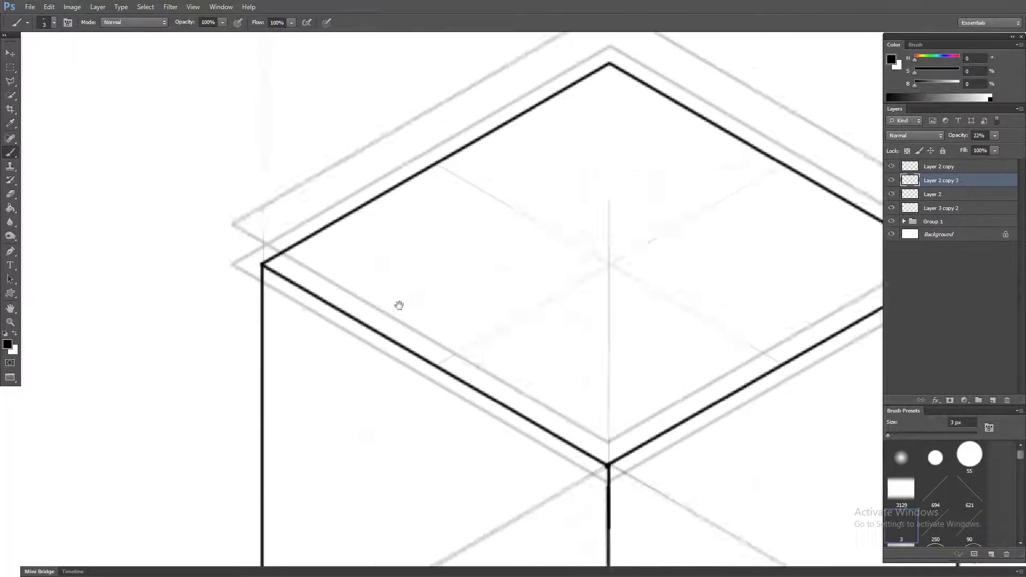
pyautogui.moveTo(399, 307); pyautogui.dragTo(417, 387)
pyautogui.click(930, 167)
pyautogui.click(892, 167)
pyautogui.click(892, 167)
pyautogui.click(251, 304)
pyautogui.keyDown('shift'); pyautogui.click(629, 85); pyautogui.keyUp('shift')
pyautogui.moveTo(808, 271); pyautogui.dragTo(515, 213)
pyautogui.keyDown('shift'); pyautogui.click(712, 246); pyautogui.keyUp('shift')
pyautogui.keyDown('shift'); pyautogui.click(334, 464); pyautogui.keyUp('shift')
pyautogui.moveTo(389, 414); pyautogui.dragTo(592, 429)
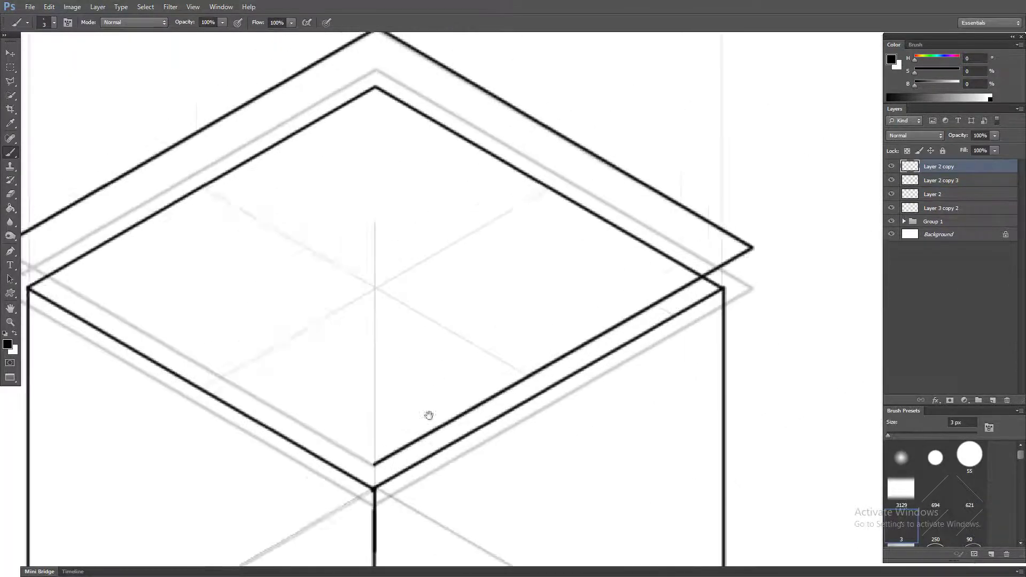
pyautogui.keyDown('shift'); pyautogui.click(161, 261); pyautogui.keyUp('shift')
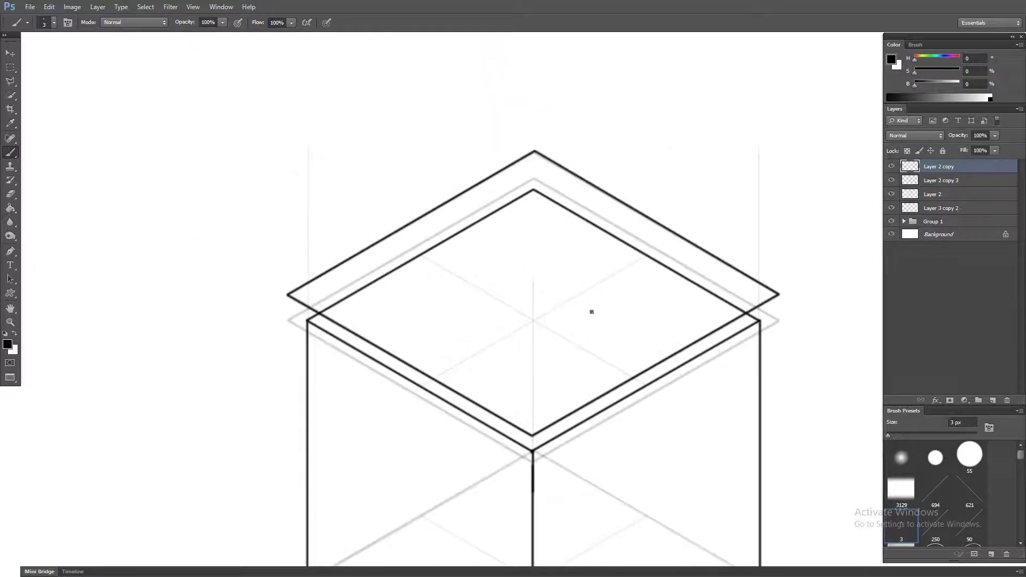
# Select the raised rhombus with the Polygonal Lasso and copy it to a new layer.
pyautogui.press('l')
pyautogui.click(278, 296)
pyautogui.click(532, 441)
pyautogui.rightClick(753, 280)
pyautogui.click(785, 321)
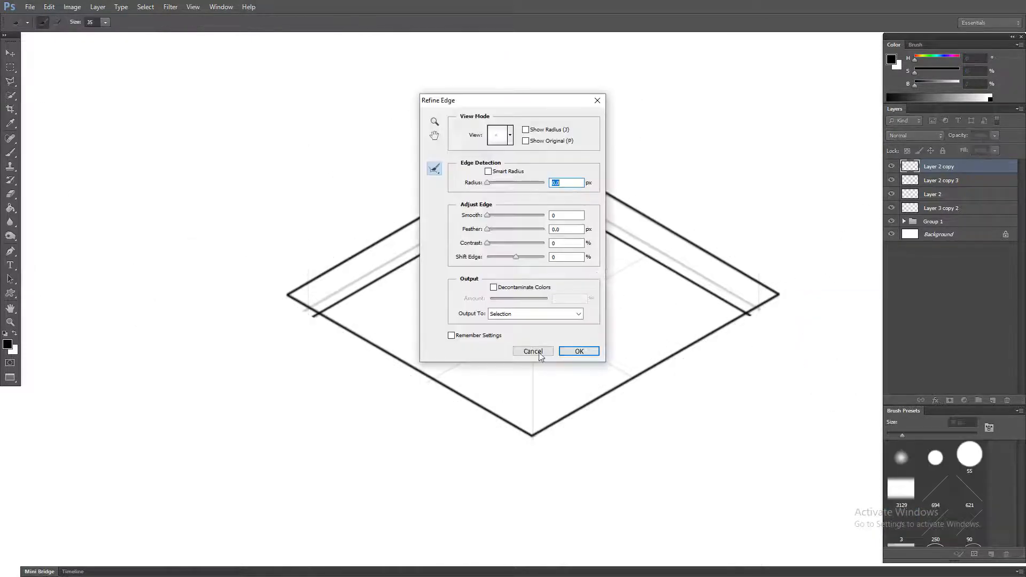
pyautogui.click(538, 352)
pyautogui.rightClick(773, 297)
pyautogui.click(830, 384)
# Scale the copied rhombus down around its centre to form the rim's inner outline.
pyautogui.hotkey('ctrl', 't')
pyautogui.moveTo(781, 438); pyautogui.dragTo(755, 423)
pyautogui.press('Return')
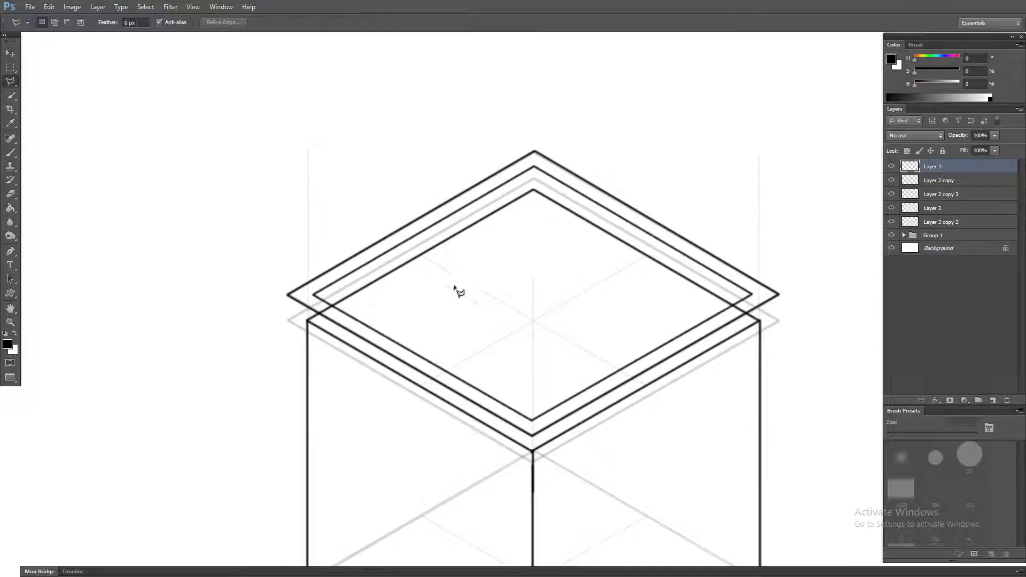
# Duplicate the inner rim rhombus and move the copy down inside the box.
pyautogui.press('b')
pyautogui.hotkey('ctrl', 'j')
pyautogui.hotkey('ctrl', 'shift', 'Down')
pyautogui.hotkey('ctrl', 'shift', 'Down')
pyautogui.hotkey('ctrl', 'shift', 'Down')
pyautogui.hotkey('ctrl', 'shift', 'Down')
pyautogui.hotkey('ctrl', 'shift', 'Down')
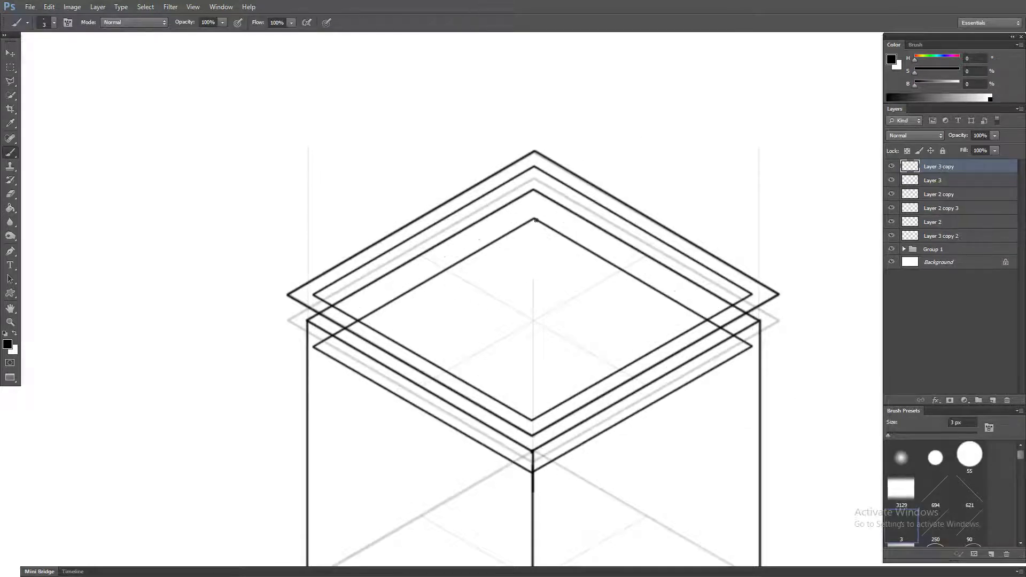
# Merge all the line layers above Group 1 and fade the merged layer into a light guide.
pyautogui.keyDown('shift'); pyautogui.click(971, 237); pyautogui.keyUp('shift')
pyautogui.hotkey('ctrl', 'e')
pyautogui.click(995, 136)
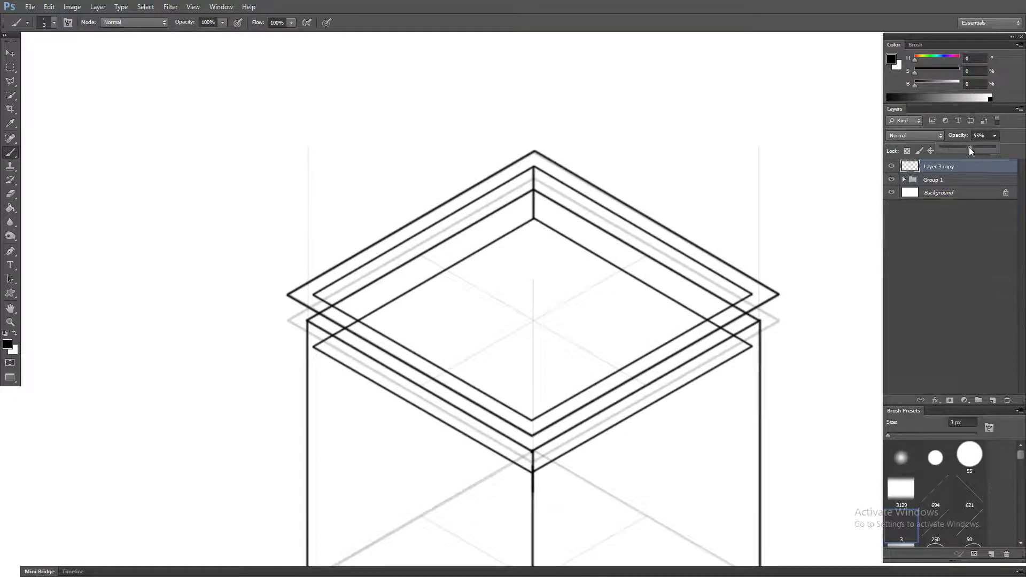
pyautogui.moveTo(969, 146); pyautogui.dragTo(950, 147)
# On a new layer, trace the rim's outer rhombus, slanted corners and lower front edges with straight 3 px lines.
pyautogui.moveTo(500, 424); pyautogui.dragTo(525, 341)
pyautogui.hotkey('ctrl', 'shift', 'alt', 'n')
pyautogui.click(782, 238)
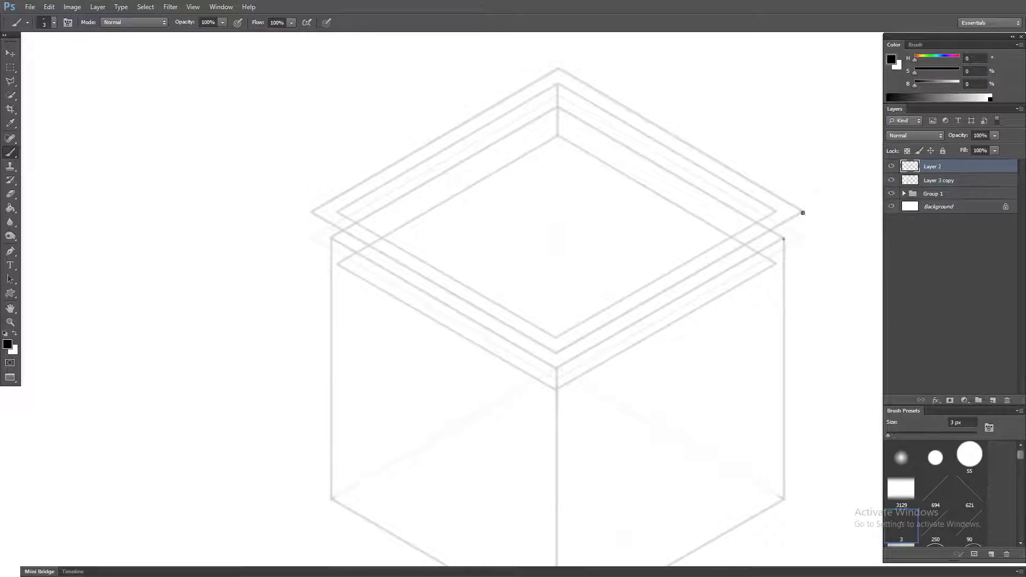
pyautogui.keyDown('shift'); pyautogui.click(311, 212); pyautogui.keyUp('shift')
pyautogui.keyDown('shift'); pyautogui.click(556, 352); pyautogui.keyUp('shift')
pyautogui.keyDown('shift'); pyautogui.click(783, 239); pyautogui.keyUp('shift')
pyautogui.scroll(-3, 556, 353)
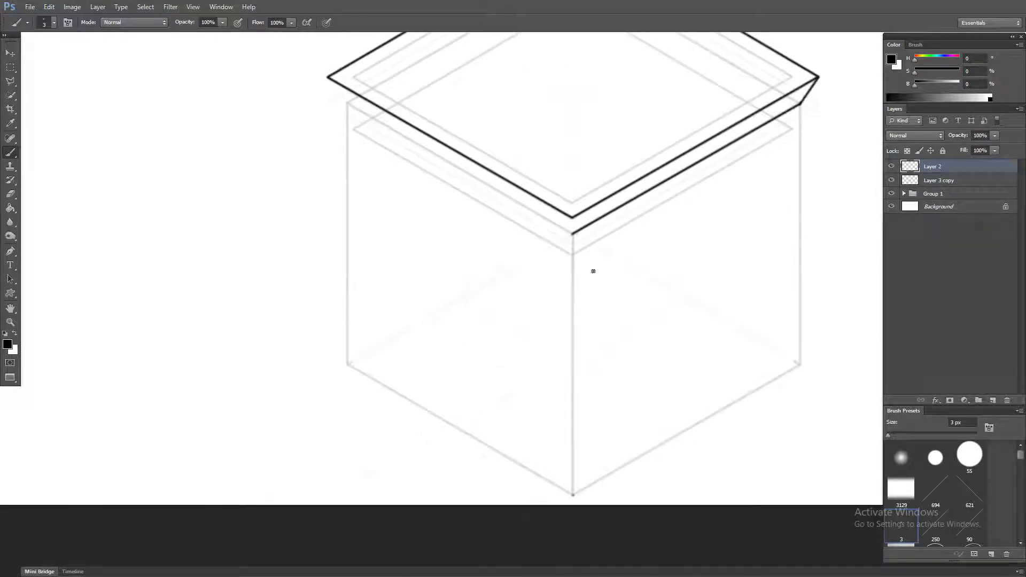
pyautogui.keyDown('shift'); pyautogui.click(348, 103); pyautogui.keyUp('shift')
pyautogui.keyDown('shift'); pyautogui.click(327, 77); pyautogui.keyUp('shift')
# Trace the rim's inner rhombus and the visible inner back edges of the opening with straight lines.
pyautogui.moveTo(482, 85); pyautogui.dragTo(433, 209)
pyautogui.click(305, 201)
pyautogui.keyDown('shift'); pyautogui.click(525, 73); pyautogui.keyUp('shift')
pyautogui.keyDown('shift'); pyautogui.click(743, 202); pyautogui.keyUp('shift')
pyautogui.keyDown('shift'); pyautogui.click(522, 326); pyautogui.keyUp('shift')
pyautogui.keyDown('shift'); pyautogui.click(305, 201); pyautogui.keyUp('shift')
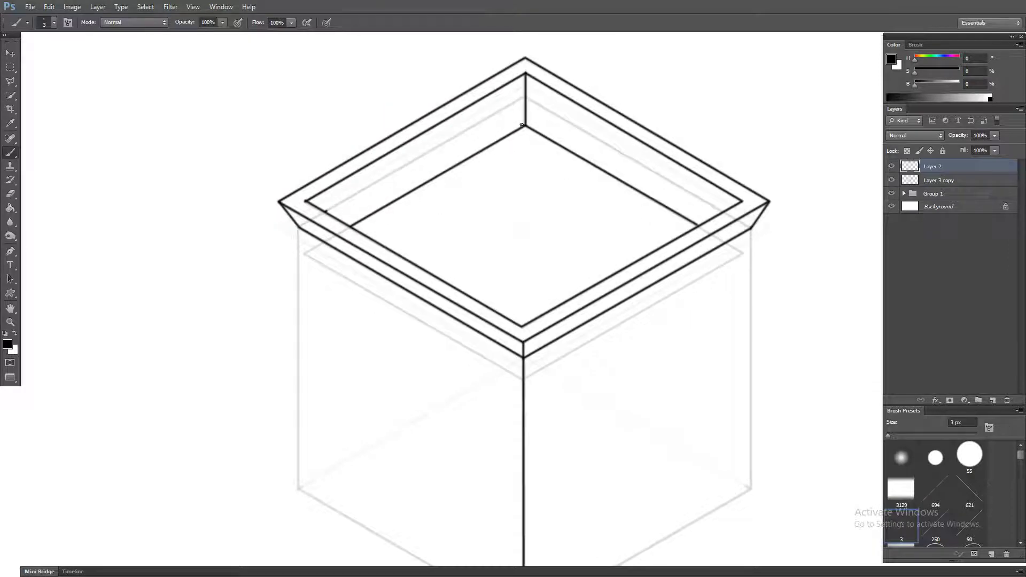
# Trace the box's outer vertical edges and its two bottom front edges with straight lines.
pyautogui.moveTo(521, 125); pyautogui.dragTo(540, 96)
pyautogui.click(318, 198)
pyautogui.keyDown('shift'); pyautogui.click(316, 458); pyautogui.keyUp('shift')
pyautogui.moveTo(384, 459); pyautogui.dragTo(374, 408)
pyautogui.keyDown('shift'); pyautogui.click(533, 541); pyautogui.keyUp('shift')
pyautogui.keyDown('shift'); pyautogui.click(759, 407); pyautogui.keyUp('shift')
pyautogui.keyDown('shift'); pyautogui.click(760, 147); pyautogui.keyUp('shift')
# Duplicate the finished box, scale the copy to about 46.5% above the box's opening, and lower its opacity.
pyautogui.moveTo(700, 257); pyautogui.dragTo(683, 315)
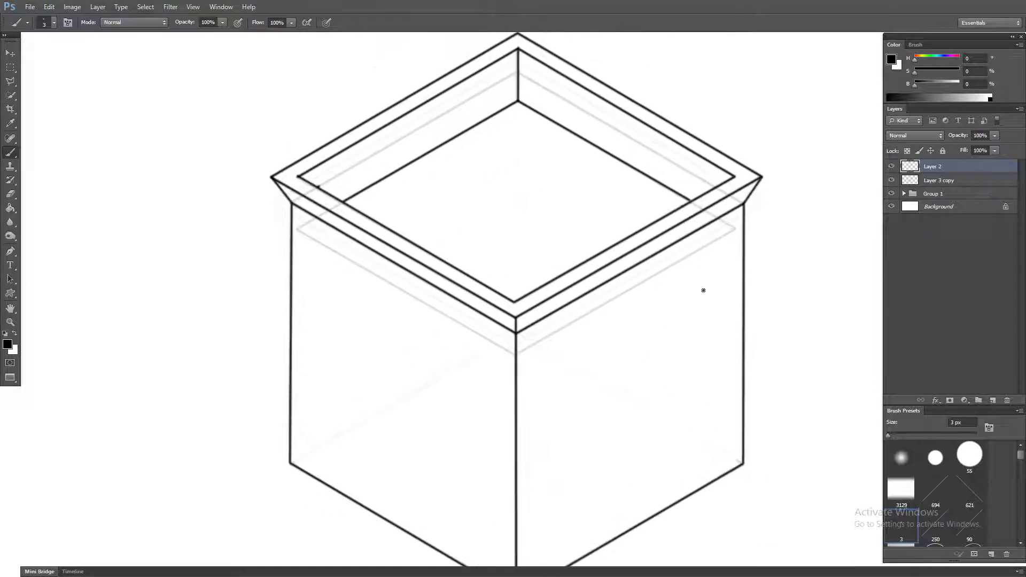
pyautogui.hotkey('ctrl', '-')
pyautogui.hotkey('ctrl', 'j')
pyautogui.hotkey('ctrl', 't')
pyautogui.moveTo(671, 519); pyautogui.dragTo(601, 435)
pyautogui.moveTo(577, 398); pyautogui.dragTo(551, 271)
pyautogui.moveTo(573, 307); pyautogui.dragTo(553, 289)
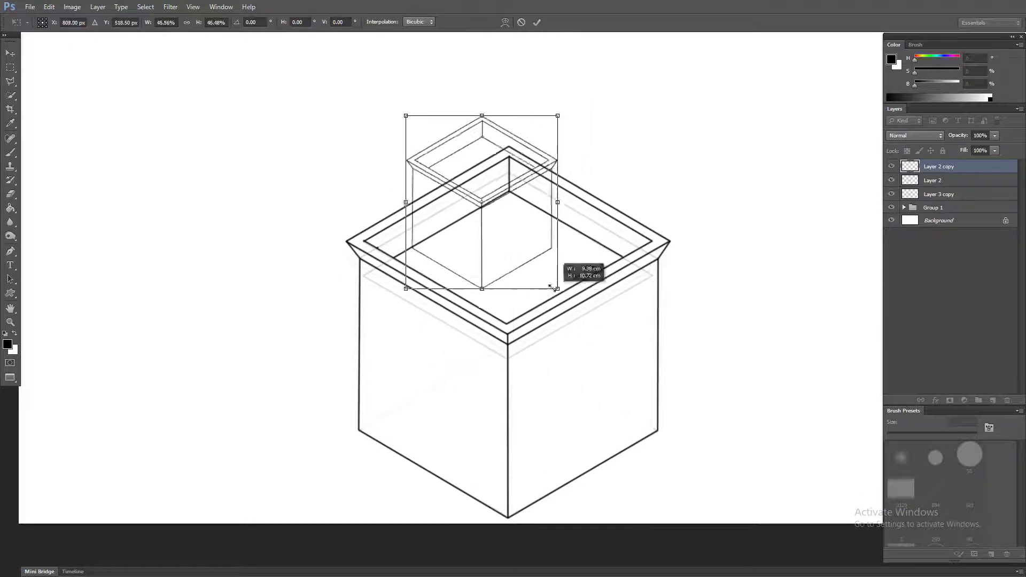
pyautogui.press('Return')
pyautogui.moveTo(520, 251); pyautogui.dragTo(543, 270)
pyautogui.moveTo(994, 136); pyautogui.dragTo(967, 146)
# On a new layer, trace the small box's right face and the lower edges of its rim with straight 3 px lines.
pyautogui.click(993, 401)
pyautogui.moveTo(506, 275); pyautogui.dragTo(554, 295)
pyautogui.click(490, 342)
pyautogui.keyDown('shift'); pyautogui.click(490, 141); pyautogui.keyUp('shift')
pyautogui.moveTo(556, 144); pyautogui.dragTo(542, 204)
pyautogui.keyDown('shift'); pyautogui.click(654, 99); pyautogui.keyUp('shift')
pyautogui.keyDown('shift'); pyautogui.click(643, 118); pyautogui.keyUp('shift')
pyautogui.keyDown('shift'); pyautogui.click(301, 99); pyautogui.keyUp('shift')
pyautogui.moveTo(377, 135); pyautogui.dragTo(371, 268)
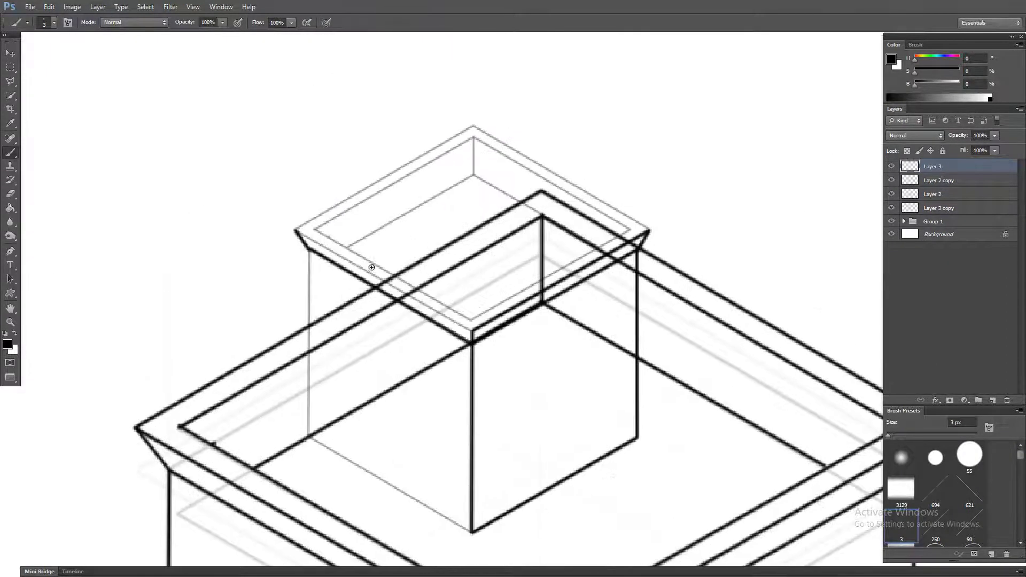
# Trace the upper front edges of the small box's rim with straight lines.
pyautogui.keyDown('shift'); pyautogui.click(473, 126); pyautogui.keyUp('shift')
pyautogui.hotkey('ctrl', 'z')
pyautogui.moveTo(578, 381); pyautogui.dragTo(585, 279)
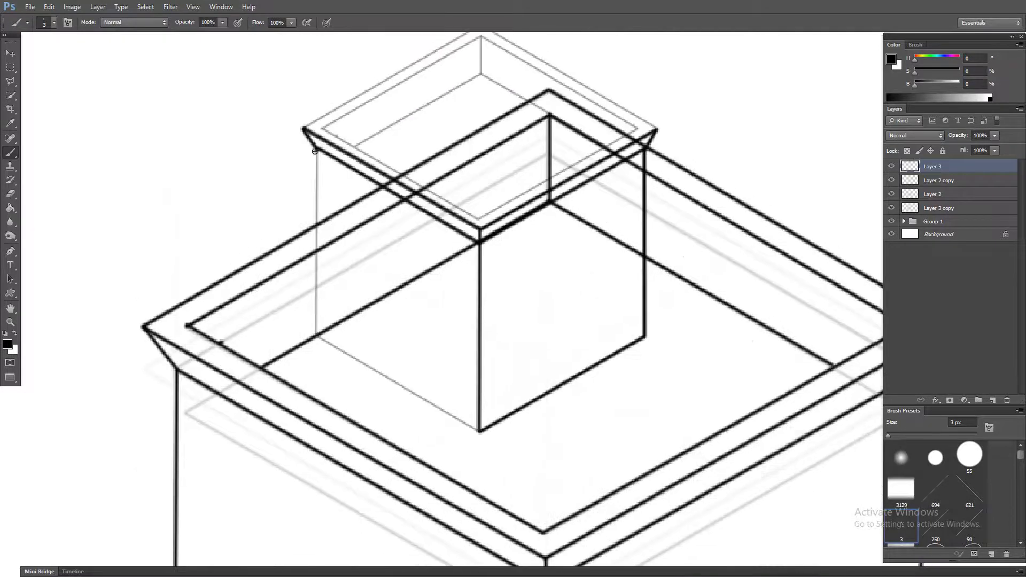
pyautogui.keyDown('shift'); pyautogui.click(479, 220); pyautogui.keyUp('shift')
pyautogui.keyDown('shift'); pyautogui.click(637, 129); pyautogui.keyUp('shift')
# Move the faint small-box guide straight up above the traced small box and reselect the tracing layer.
pyautogui.keyDown('ctrl'); pyautogui.click(387, 92); pyautogui.keyUp('ctrl')
pyautogui.scroll(-3, 526, 101)
pyautogui.moveTo(516, 160); pyautogui.dragTo(509, 262)
pyautogui.moveTo(497, 279); pyautogui.dragTo(497, 142)
pyautogui.moveTo(528, 180); pyautogui.dragTo(508, 236)
pyautogui.keyDown('ctrl'); pyautogui.click(580, 280); pyautogui.keyUp('ctrl')
# Draw the upper box's left vertical edge and short diagonal extensions past the lower rim's side corners.
pyautogui.click(373, 275)
pyautogui.keyDown('shift'); pyautogui.click(372, 155); pyautogui.keyUp('shift')
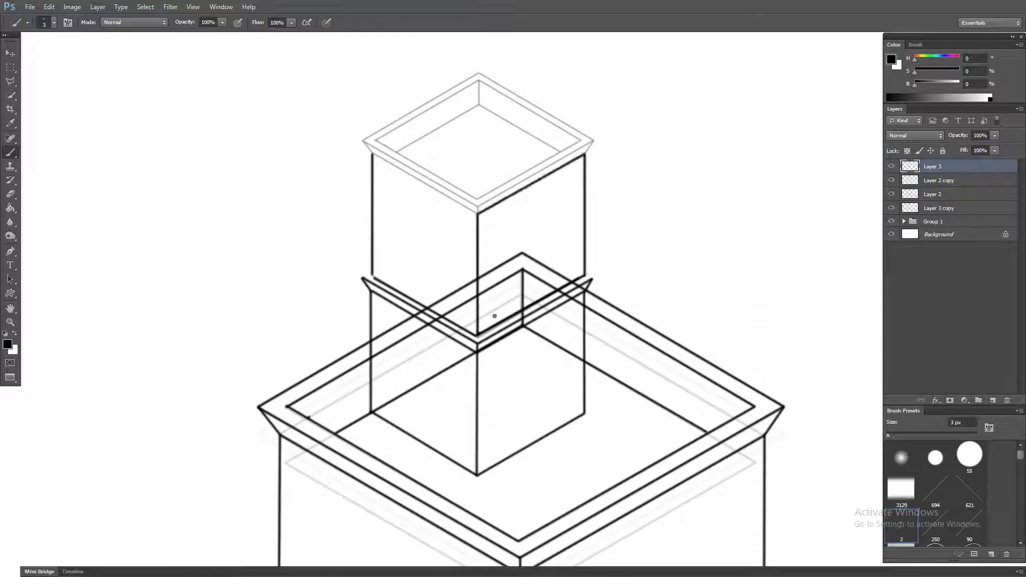
pyautogui.press('l')
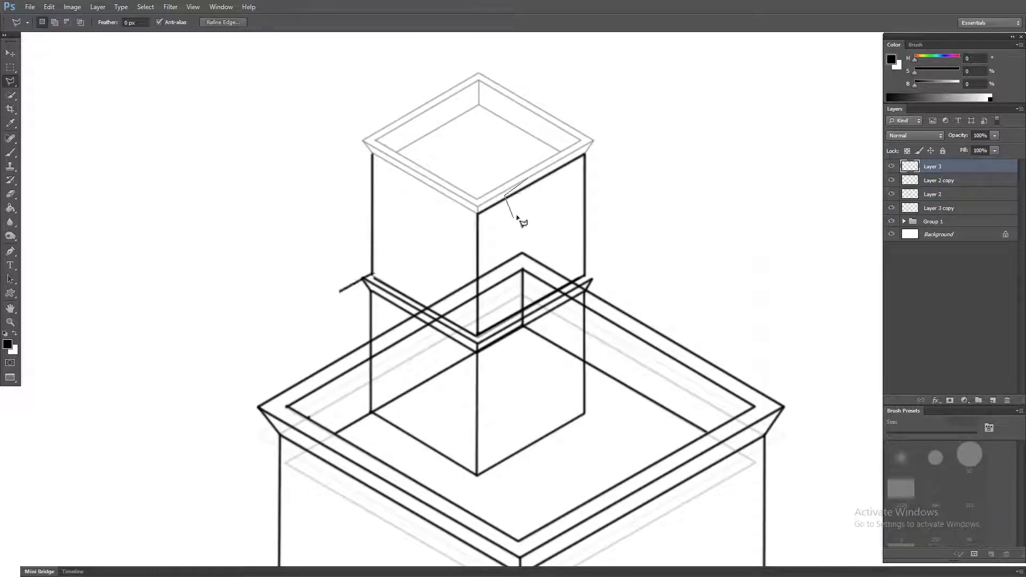
pyautogui.click(553, 262)
pyautogui.moveTo(553, 355); pyautogui.dragTo(560, 285)
pyautogui.scroll(-4, 570, 292)
pyautogui.scroll(5, 495, 204)
pyautogui.press('b')
pyautogui.click(434, 131)
pyautogui.keyDown('shift'); pyautogui.click(544, 192); pyautogui.keyUp('shift')
# Stamp long -30° and 30° lines through the upper box's right and left top corners with the 1143 px line presets.
pyautogui.scroll(-5, 583, 240)
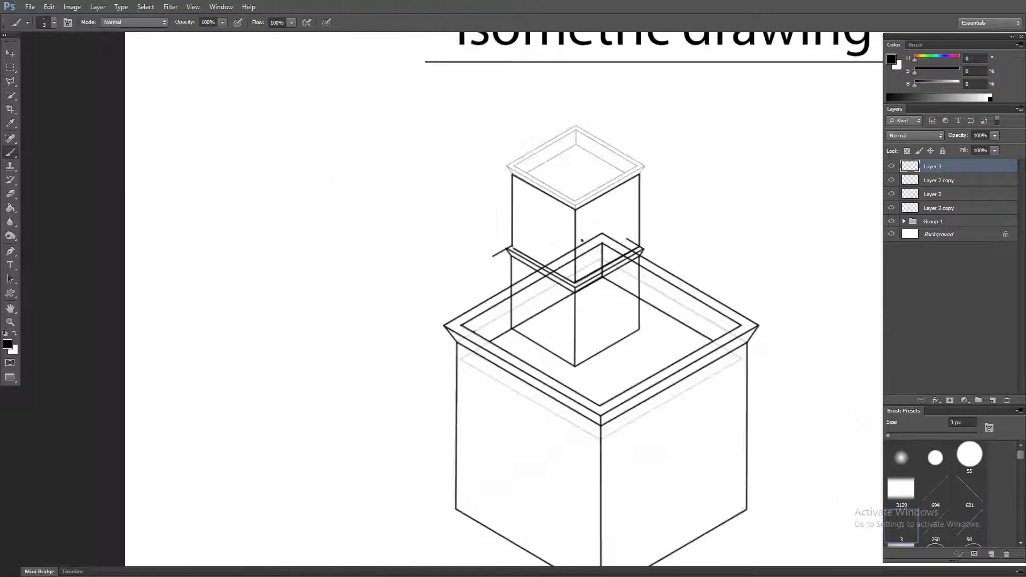
pyautogui.moveTo(1021, 456); pyautogui.dragTo(1020, 537)
pyautogui.click(901, 527)
pyautogui.click(651, 182)
pyautogui.click(969, 493)
pyautogui.click(462, 203)
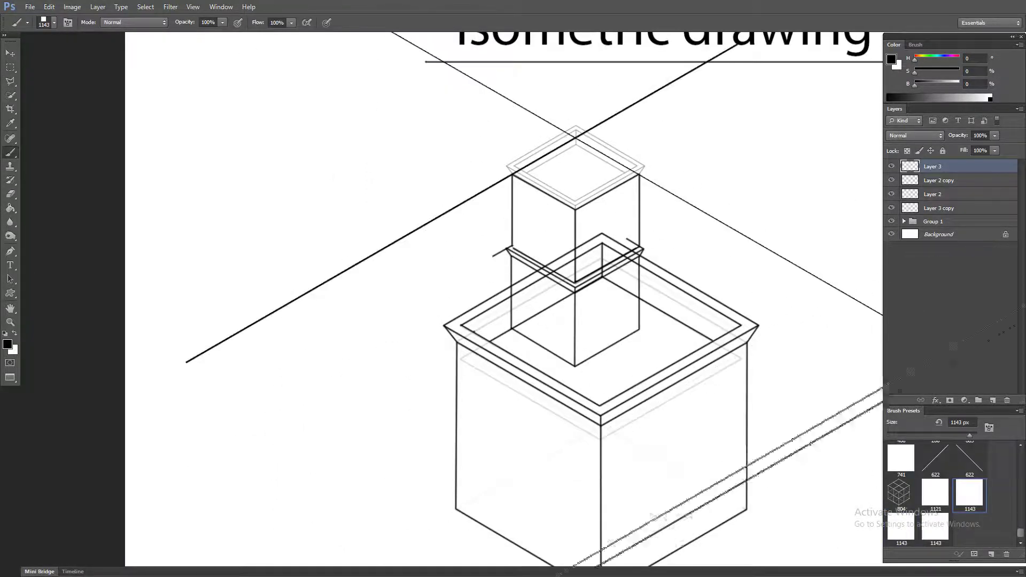
# Reduce the vertical line brush to 250 px and save it as a new brush preset.
pyautogui.click(940, 498)
pyautogui.click(936, 527)
pyautogui.press('[')
pyautogui.press('[')
pyautogui.press('[')
pyautogui.press('[')
pyautogui.press('[')
pyautogui.press('[')
pyautogui.press('[')
pyautogui.press('[')
pyautogui.press('[')
pyautogui.press('[')
pyautogui.press('[')
pyautogui.press('[')
pyautogui.scroll(1, 631, 287)
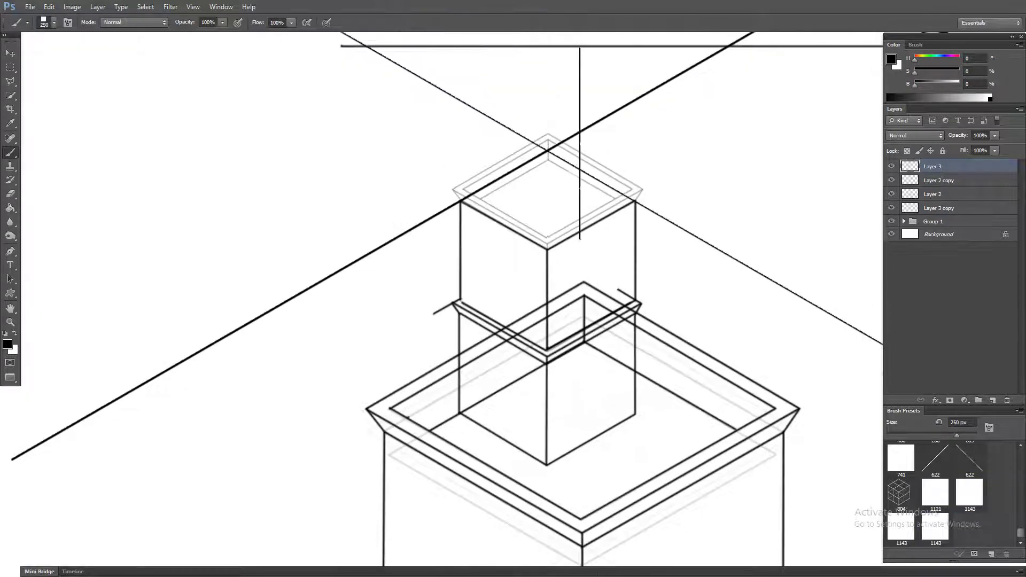
pyautogui.click(942, 520)
# Reduce the horizontal line brush to 500 px and save it as a new brush preset.
pyautogui.click(937, 495)
pyautogui.press('[')
pyautogui.press('[')
pyautogui.press('[')
pyautogui.press('[')
pyautogui.press('[')
pyautogui.press('[')
pyautogui.press('[')
pyautogui.click(991, 554)
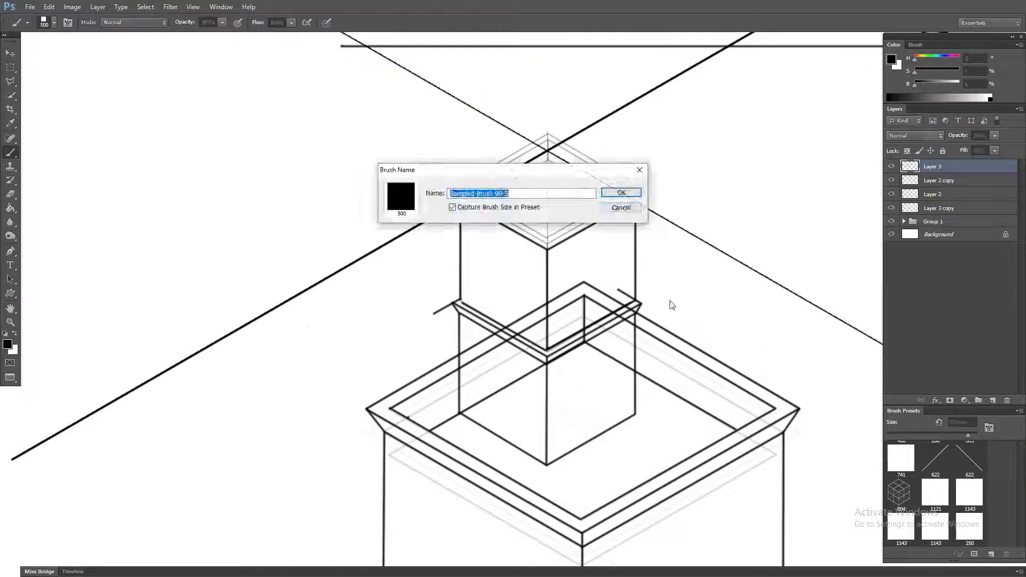
pyautogui.click(622, 192)
# Stamp horizontal, vertical, 400 px -30° and 300 px 30° lines through the centre of the upper box's top rhombus.
pyautogui.click(542, 189)
pyautogui.click(936, 460)
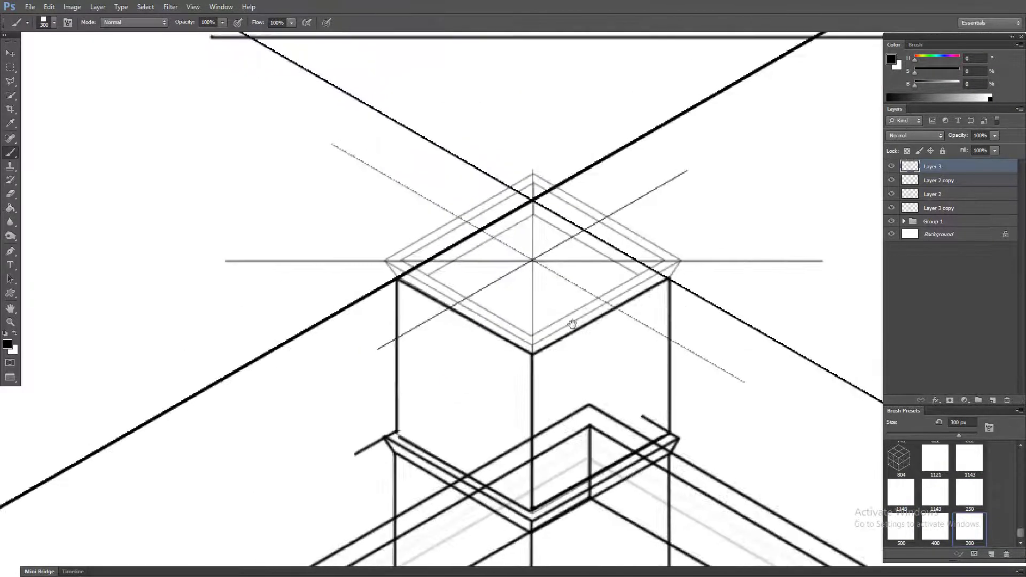
# Draw an ellipse path over the upper box's top and distort its bounding corners onto the top rhombus's four corners.
pyautogui.press('u')
pyautogui.moveTo(494, 142); pyautogui.dragTo(605, 298)
pyautogui.hotkey('ctrl', 't')
pyautogui.rightClick(591, 224)
pyautogui.click(604, 278)
pyautogui.moveTo(634, 306); pyautogui.dragTo(666, 281)
pyautogui.moveTo(493, 306); pyautogui.dragTo(533, 354)
pyautogui.moveTo(493, 165); pyautogui.dragTo(398, 279)
pyautogui.moveTo(633, 165); pyautogui.dragTo(533, 202)
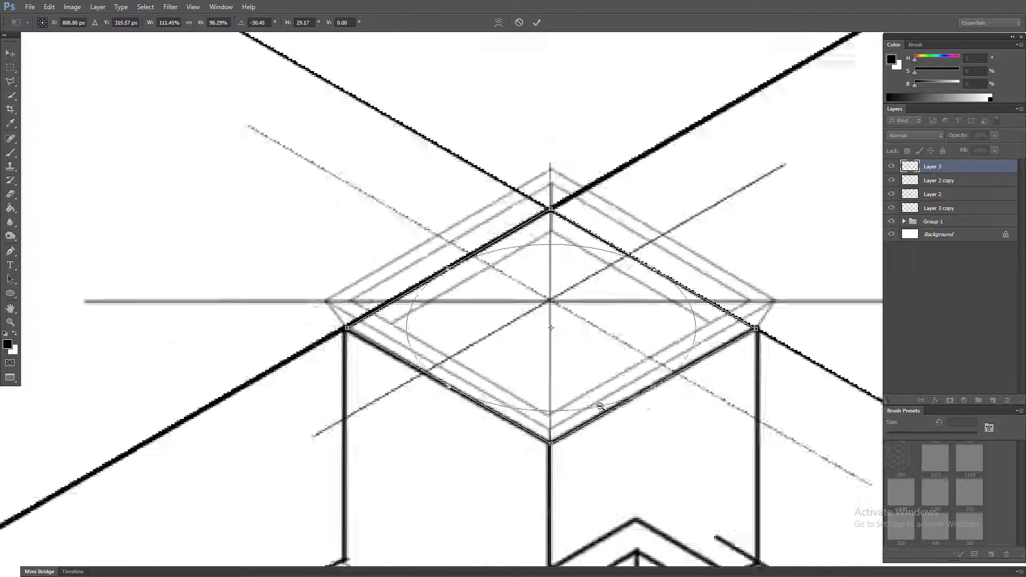
pyautogui.press('Return')
# Add new layers above the drawing and stroke the ellipse path with the 3 px brush.
pyautogui.hotkey('ctrl', 'shift', 'alt', 'n')
pyautogui.press('b')
pyautogui.hotkey('ctrl', 'shift', 'alt', 'n')
pyautogui.press('Return')
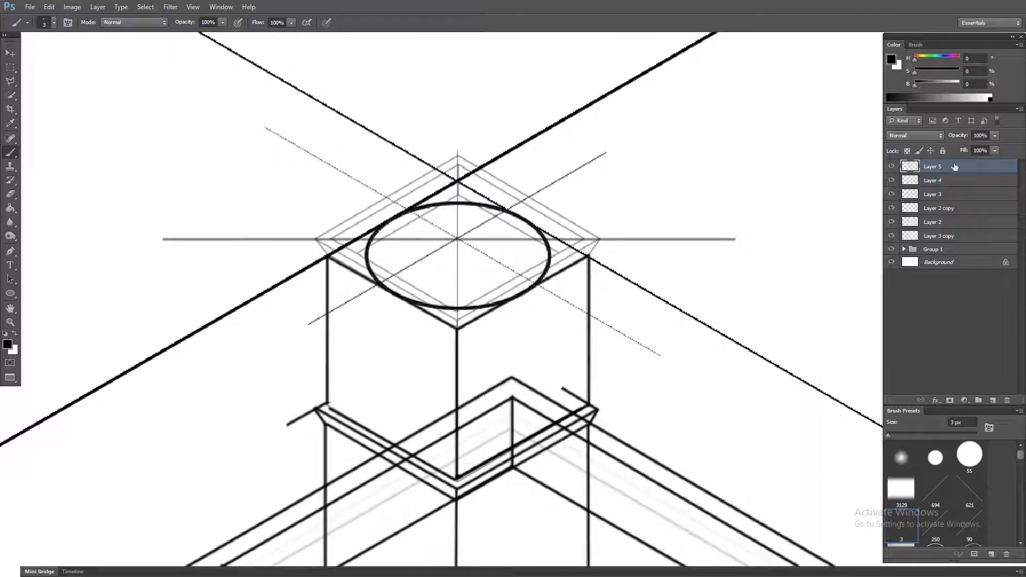
# Raise the stroked ellipse slightly above the box top, with one duplicate below as the base and another stacked on it for the rim.
pyautogui.hotkey('ctrl', 'shift', 'Up')
pyautogui.hotkey('ctrl', 'shift', 'Up')
pyautogui.hotkey('ctrl', 'shift', 'Up')
pyautogui.hotkey('ctrl', 'shift', 'Up')
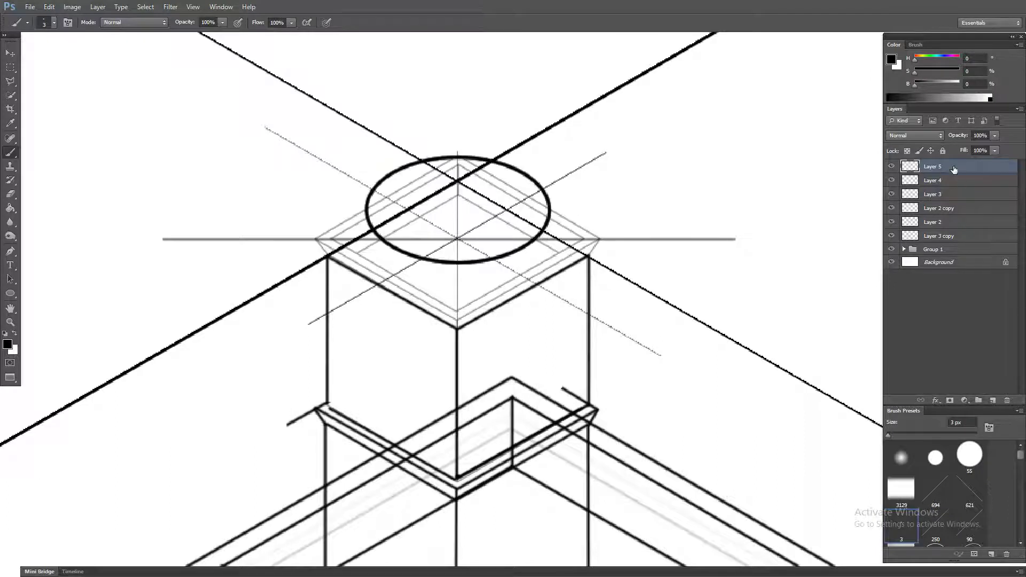
pyautogui.hotkey('ctrl', 'j')
pyautogui.moveTo(955, 167); pyautogui.dragTo(954, 186)
pyautogui.hotkey('ctrl', 'shift', 'Down')
pyautogui.hotkey('ctrl', 'shift', 'Down')
pyautogui.hotkey('ctrl', 'shift', 'Down')
pyautogui.hotkey('ctrl', 'shift', 'Down')
pyautogui.click(956, 167)
pyautogui.hotkey('ctrl', 'shift', 'Down')
pyautogui.hotkey('ctrl', 'shift', 'Down')
pyautogui.hotkey('ctrl', 'shift', 'Down')
pyautogui.hotkey('ctrl', 'j')
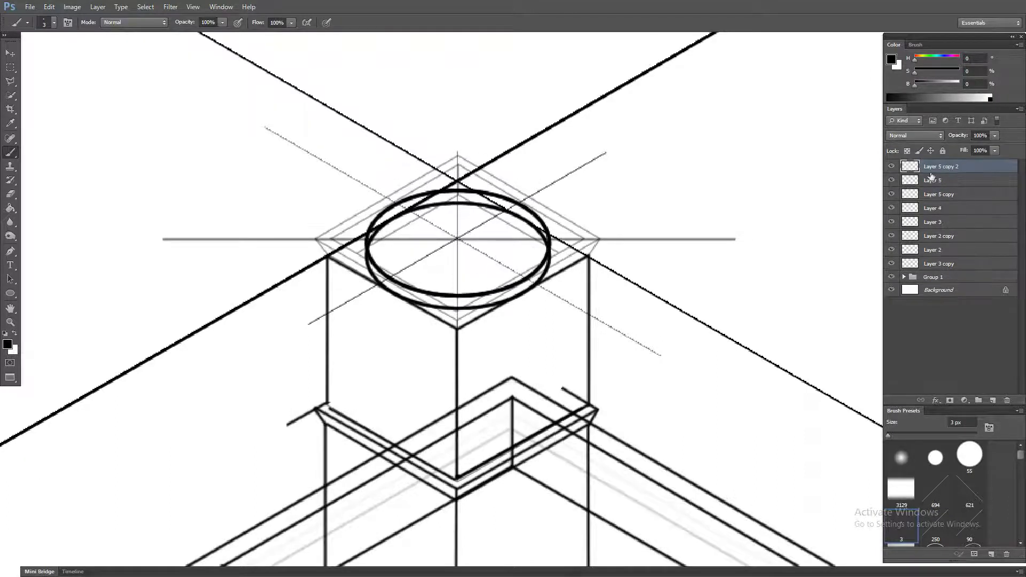
# Scale the uppermost ellipse down about its centre as an inner rim and offset a duplicate of it slightly downward.
pyautogui.hotkey('ctrl', 't')
pyautogui.moveTo(551, 297); pyautogui.dragTo(538, 290)
pyautogui.press('Return')
pyautogui.hotkey('ctrl', 'j')
pyautogui.moveTo(952, 166); pyautogui.dragTo(951, 185)
pyautogui.hotkey('ctrl', 'shift', 'Down')
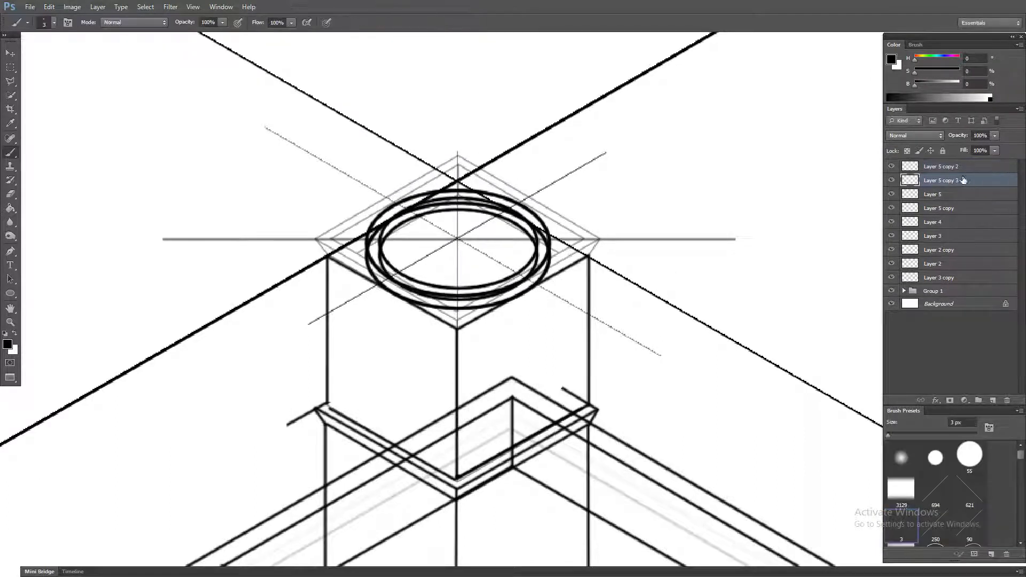
# Erase the hidden back of the base ellipse and the hidden front of the lower inner ellipse.
pyautogui.scroll(5, 524, 251)
pyautogui.click(954, 209)
pyautogui.press('e')
pyautogui.moveTo(271, 224); pyautogui.dragTo(514, 203)
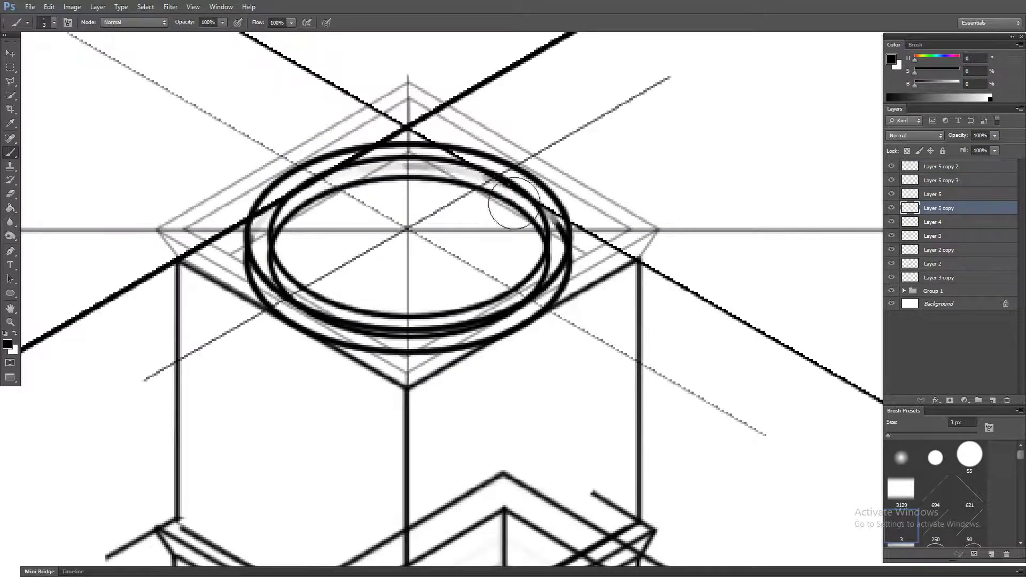
pyautogui.hotkey('alt', ']')
pyautogui.hotkey('alt', ']')
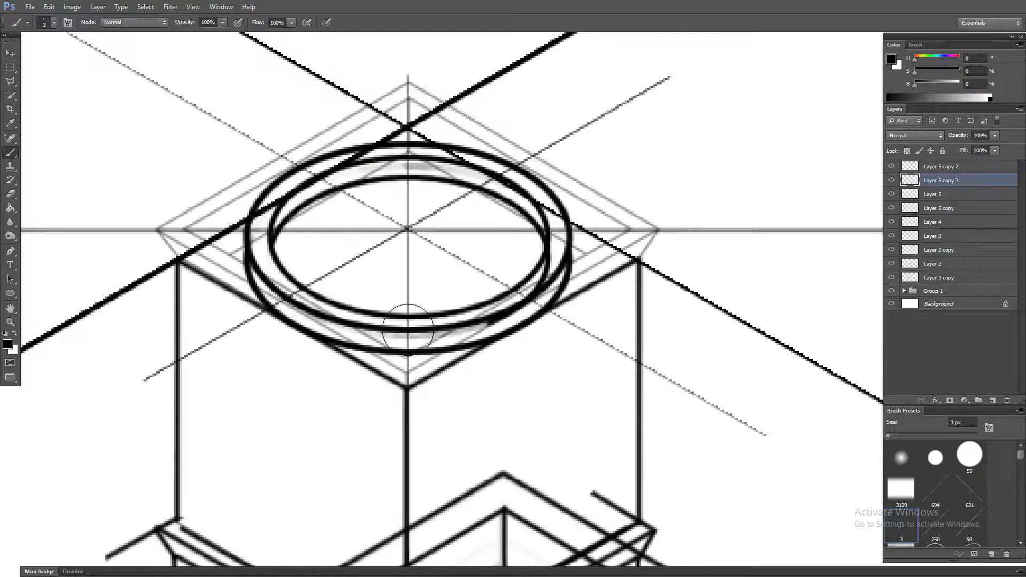
# Raise the three rim ellipses together as the cylinder's top and join them to the base ellipse with vertical side lines.
pyautogui.keyDown('ctrl'); pyautogui.click(940, 197); pyautogui.keyUp('ctrl')
pyautogui.keyDown('ctrl'); pyautogui.click(940, 167); pyautogui.keyUp('ctrl')
pyautogui.hotkey('ctrl', 'shift', 'Up')
pyautogui.hotkey('ctrl', 'shift', 'Up')
pyautogui.hotkey('ctrl', 'shift', 'Up')
pyautogui.hotkey('ctrl', 'shift', 'Up')
pyautogui.hotkey('ctrl', 'shift', 'Up')
pyautogui.hotkey('ctrl', 'shift', 'Up')
pyautogui.hotkey('ctrl', 'shift', 'Up')
pyautogui.hotkey('ctrl', 'shift', 'Up')
pyautogui.click(909, 194)
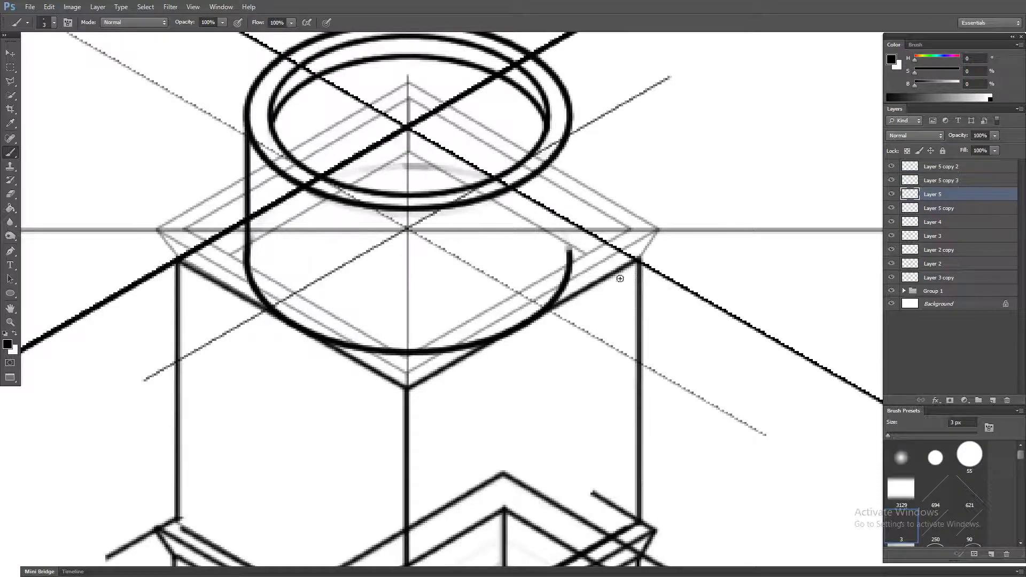
pyautogui.scroll(-2, 582, 258)
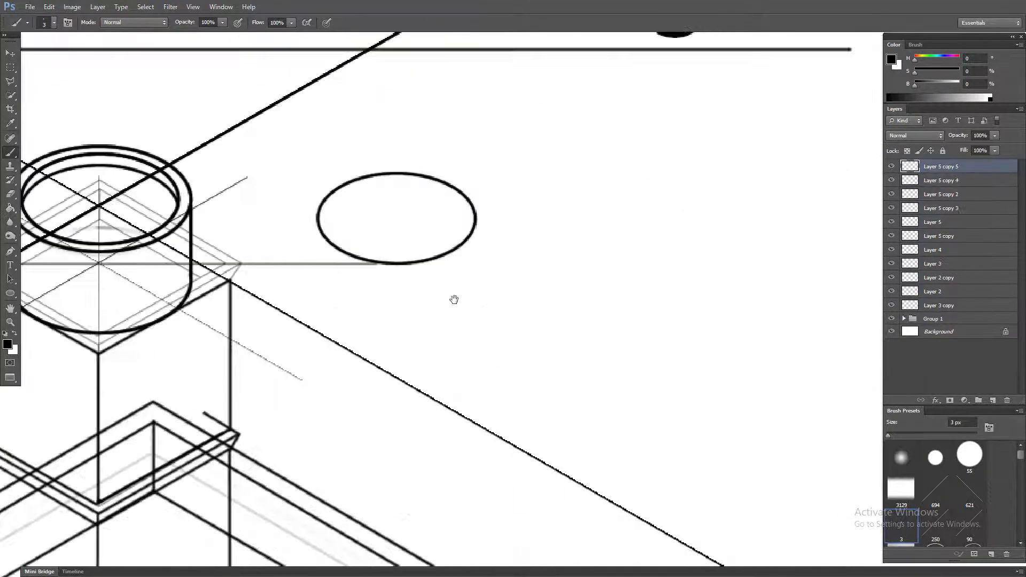
# Move the spare ellipse to open canvas beside the boxes.
pyautogui.moveTo(454, 300); pyautogui.dragTo(377, 269)
pyautogui.moveTo(371, 226); pyautogui.dragTo(603, 489)
pyautogui.moveTo(604, 475); pyautogui.dragTo(605, 418)
pyautogui.hotkey('ctrl', 'z')
# Duplicate the spare ellipse and shift the copy straight downward.
pyautogui.moveTo(943, 166); pyautogui.dragTo(944, 173)
pyautogui.hotkey('ctrl', 'shift', 'Down')
pyautogui.hotkey('ctrl', 'shift', 'Down')
pyautogui.hotkey('ctrl', 'shift', 'Down')
pyautogui.hotkey('ctrl', 'shift', 'Down')
pyautogui.hotkey('ctrl', 'shift', 'Down')
pyautogui.hotkey('ctrl', 'shift', 'Down')
pyautogui.hotkey('ctrl', 'shift', 'Down')
pyautogui.hotkey('ctrl', 'shift', 'Down')
pyautogui.hotkey('ctrl', 'shift', 'Down')
pyautogui.hotkey('ctrl', 'shift', 'Down')
pyautogui.hotkey('ctrl', 'shift', 'Down')
pyautogui.hotkey('ctrl', 'shift', 'Down')
pyautogui.hotkey('ctrl', 'shift', 'Down')
pyautogui.hotkey('ctrl', 'shift', 'Down')
pyautogui.hotkey('ctrl', 'shift', 'Down')
# Enlarge the duplicated ellipse about its centre and shift it up until its back edge meets the smaller ellipse.
pyautogui.hotkey('ctrl', 't')
pyautogui.moveTo(635, 474); pyautogui.dragTo(657, 487)
pyautogui.hotkey('shift', 'Up')
pyautogui.hotkey('shift', 'Up')
pyautogui.hotkey('shift', 'Up')
pyautogui.hotkey('shift', 'Up')
pyautogui.hotkey('shift', 'Up')
pyautogui.hotkey('shift', 'Up')
pyautogui.hotkey('shift', 'Up')
pyautogui.hotkey('shift', 'Up')
pyautogui.hotkey('shift', 'Up')
pyautogui.hotkey('shift', 'Up')
pyautogui.hotkey('shift', 'Up')
pyautogui.hotkey('shift', 'Up')
pyautogui.hotkey('shift', 'Up')
pyautogui.press('Return')
# Duplicate the larger ellipse and shift the copy down as the base of a second cylinder.
pyautogui.moveTo(904, 179); pyautogui.dragTo(901, 186)
pyautogui.hotkey('ctrl', 'shift', 'Down')
pyautogui.hotkey('ctrl', 'shift', 'Down')
pyautogui.hotkey('ctrl', 'shift', 'Down')
pyautogui.hotkey('ctrl', 'shift', 'Down')
pyautogui.hotkey('ctrl', 'shift', 'Down')
pyautogui.hotkey('ctrl', 'shift', 'Down')
pyautogui.hotkey('ctrl', 'shift', 'Down')
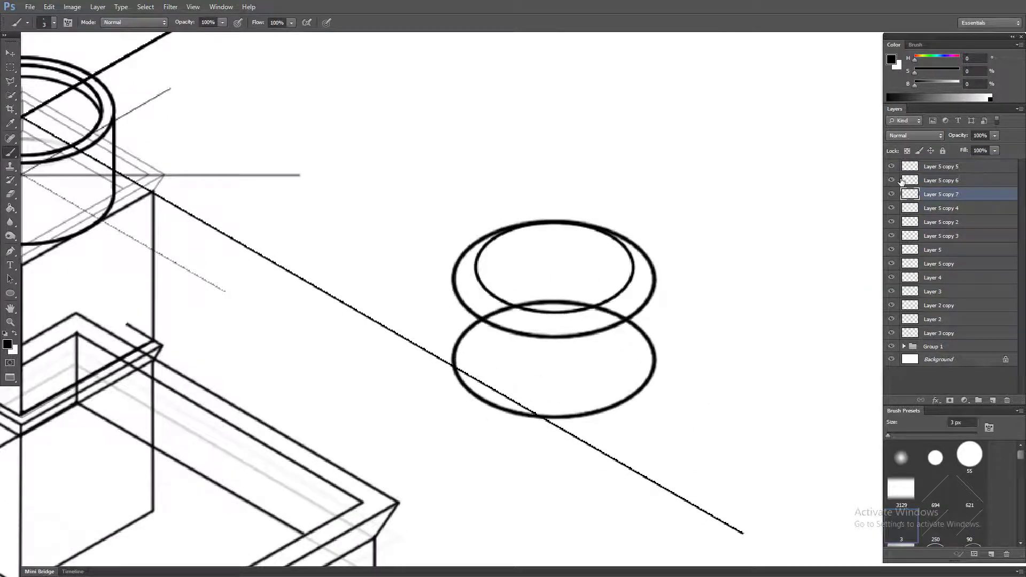
# Draw the second cylinder's vertical sides on a new layer and erase the hidden back of its base ellipse.
pyautogui.hotkey('ctrl', 'alt', 'shift', 'n')
pyautogui.moveTo(454, 360); pyautogui.dragTo(454, 310)
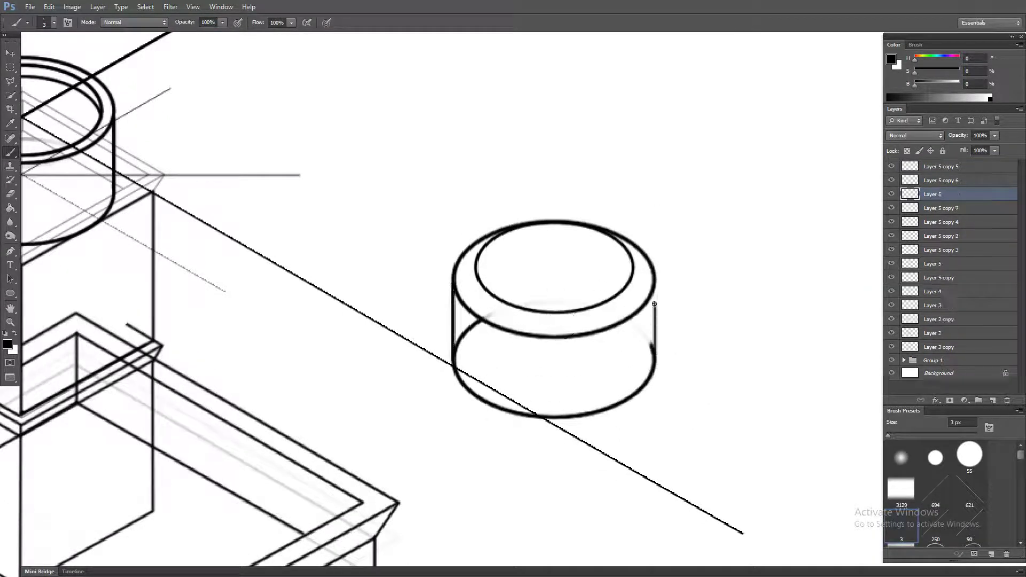
pyautogui.keyDown('ctrl'); pyautogui.click(656, 369); pyautogui.keyUp('ctrl')
# Scale a duplicate of the second cylinder's top ellipse down as its opening and offset another copy downward for the inner wall.
pyautogui.keyDown('ctrl'); pyautogui.click(606, 302); pyautogui.keyUp('ctrl')
pyautogui.hotkey('ctrl', 'j')
pyautogui.hotkey('ctrl', 't')
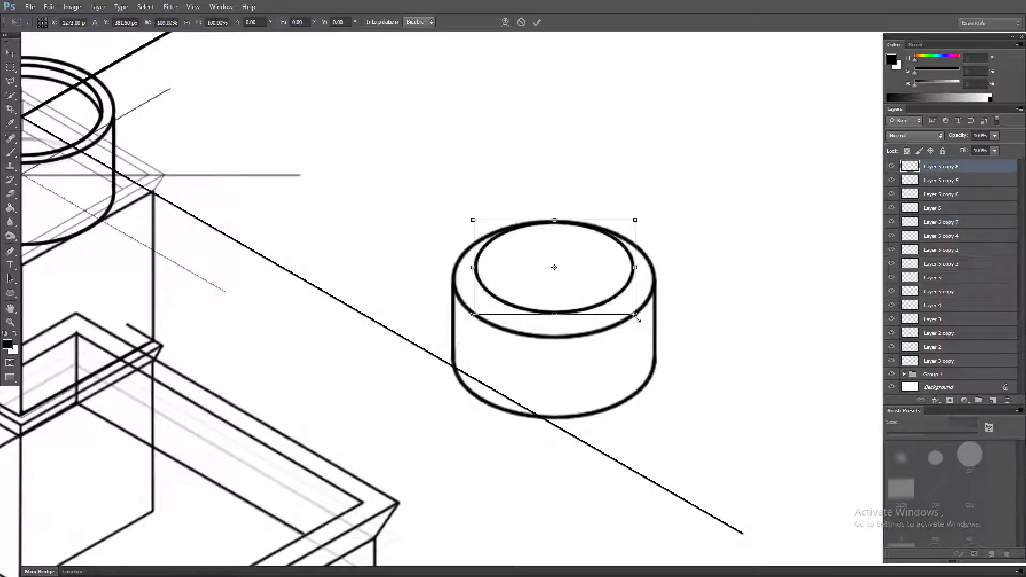
pyautogui.moveTo(638, 316); pyautogui.dragTo(622, 322)
pyautogui.press('Return')
pyautogui.hotkey('ctrl', 'j')
pyautogui.hotkey('ctrl', 'shift', 'Down')
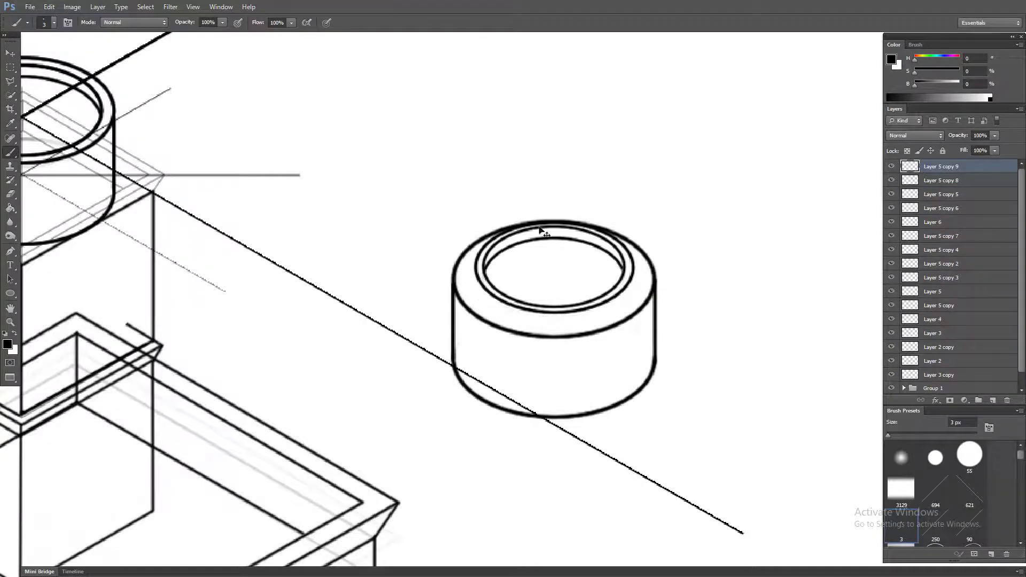
# Move the second cylinder's top rings clear of its body, save them as a brush preset, and undo the move.
pyautogui.keyDown('ctrl'); pyautogui.click(540, 229); pyautogui.keyUp('ctrl')
pyautogui.hotkey('ctrl', '-')
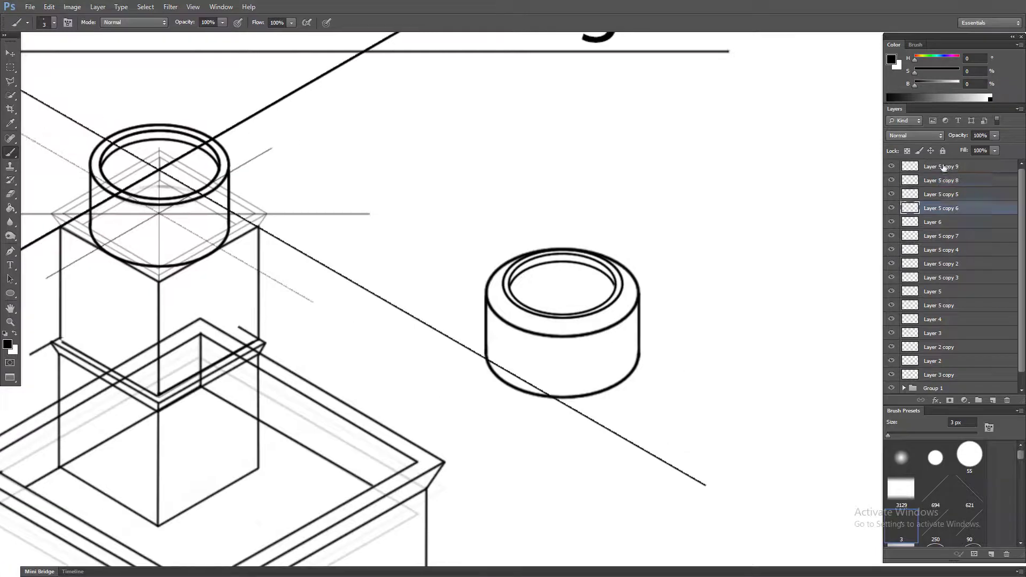
pyautogui.keyDown('ctrl'); pyautogui.keyDown('shift'); pyautogui.click(624, 321); pyautogui.keyUp('shift'); pyautogui.keyUp('ctrl')
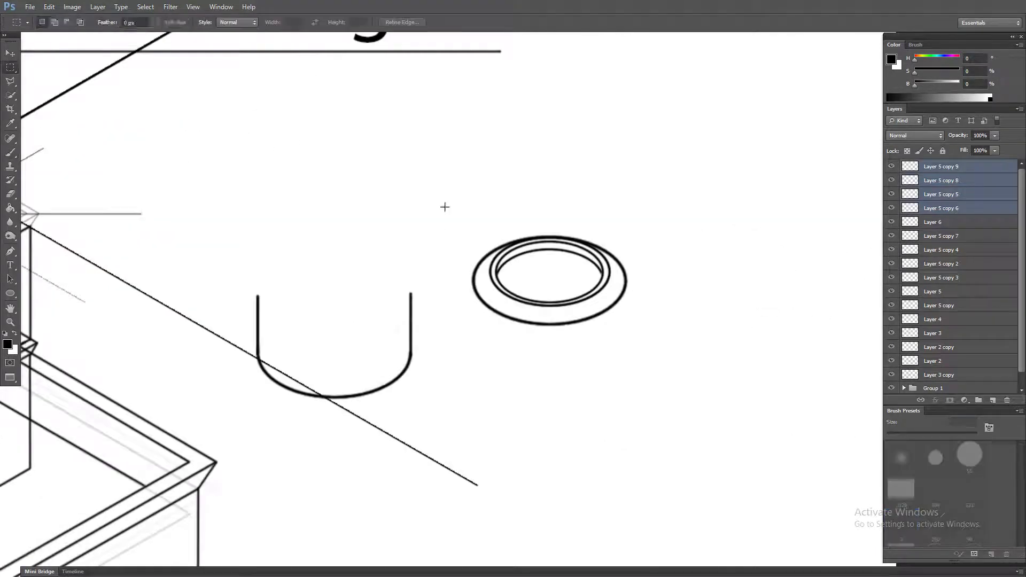
pyautogui.click(49, 7)
pyautogui.click(80, 257)
pyautogui.click(623, 193)
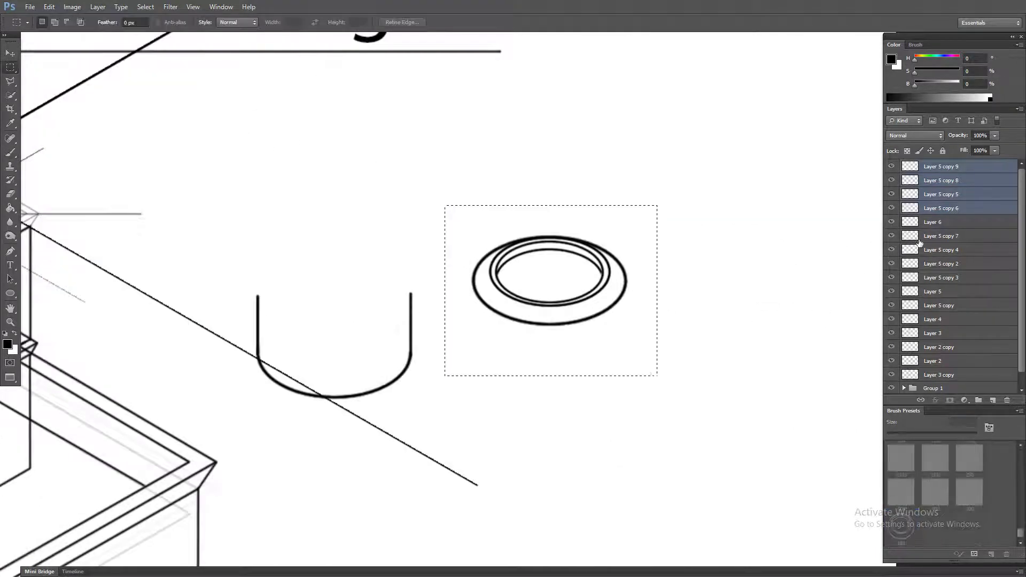
pyautogui.hotkey('ctrl', 'alt', 'z')
pyautogui.hotkey('ctrl', 'alt', 'z')
# Select all layers of the second cylinder, move it to empty canvas and save it as a brush preset.
pyautogui.click(918, 240)
pyautogui.keyDown('shift'); pyautogui.click(933, 166); pyautogui.keyUp('shift')
pyautogui.moveTo(404, 379); pyautogui.dragTo(702, 359)
pyautogui.moveTo(520, 206); pyautogui.dragTo(726, 401)
pyautogui.click(49, 6)
pyautogui.click(80, 256)
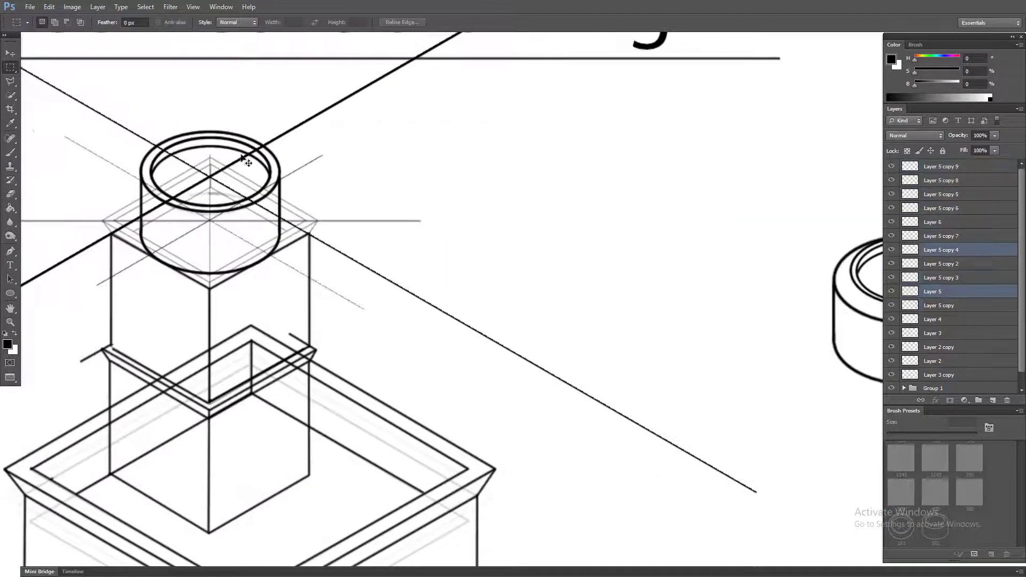
# Move the first rimmed cylinder off the upper box onto empty canvas and save it as a brush preset.
pyautogui.hotkey('ctrl', 'alt', 'z')
pyautogui.hotkey('ctrl', 'alt', 'z')
pyautogui.moveTo(687, 327); pyautogui.dragTo(624, 352)
pyautogui.keyDown('ctrl'); pyautogui.click(565, 227); pyautogui.keyUp('ctrl')
pyautogui.press('e')
pyautogui.moveTo(556, 227); pyautogui.dragTo(594, 238)
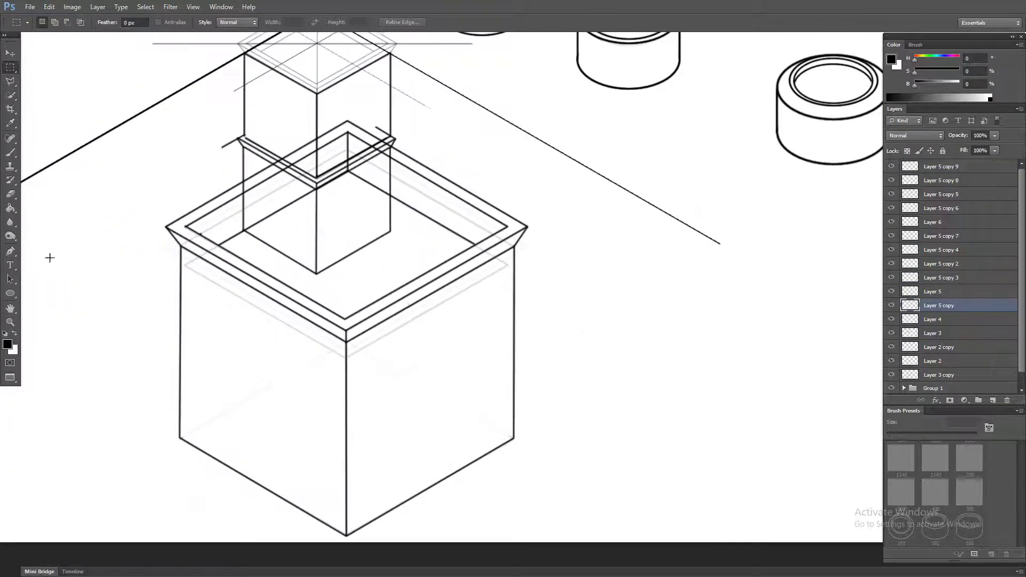
# Group the cylinder layers, add a new layer above them and draw a circular path beside the large box.
pyautogui.click(10, 293)
pyautogui.hotkey('ctrl', 'shift', 'alt', 'n')
pyautogui.click(942, 181)
pyautogui.scroll(-3, 935, 342)
pyautogui.keyDown('shift'); pyautogui.click(929, 361); pyautogui.keyUp('shift')
pyautogui.hotkey('ctrl', 'g')
pyautogui.click(936, 167)
pyautogui.moveTo(584, 267); pyautogui.dragTo(728, 437)
# Distort the circular path's bounding corners onto the four corners of the large box's right face.
pyautogui.hotkey('ctrl', 't')
pyautogui.rightClick(680, 203)
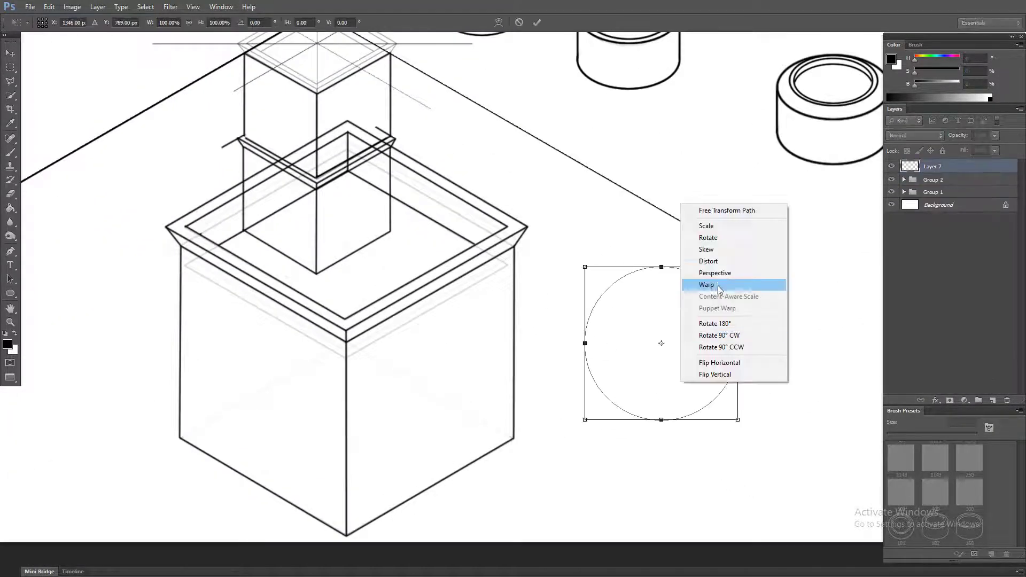
pyautogui.moveTo(501, 341); pyautogui.dragTo(514, 249)
pyautogui.moveTo(500, 494); pyautogui.dragTo(515, 439)
pyautogui.moveTo(347, 495); pyautogui.dragTo(346, 536)
pyautogui.moveTo(347, 342)
pyautogui.mouseDown()
pyautogui.moveTo(347, 330)
pyautogui.moveTo(348, 343)
pyautogui.mouseUp()
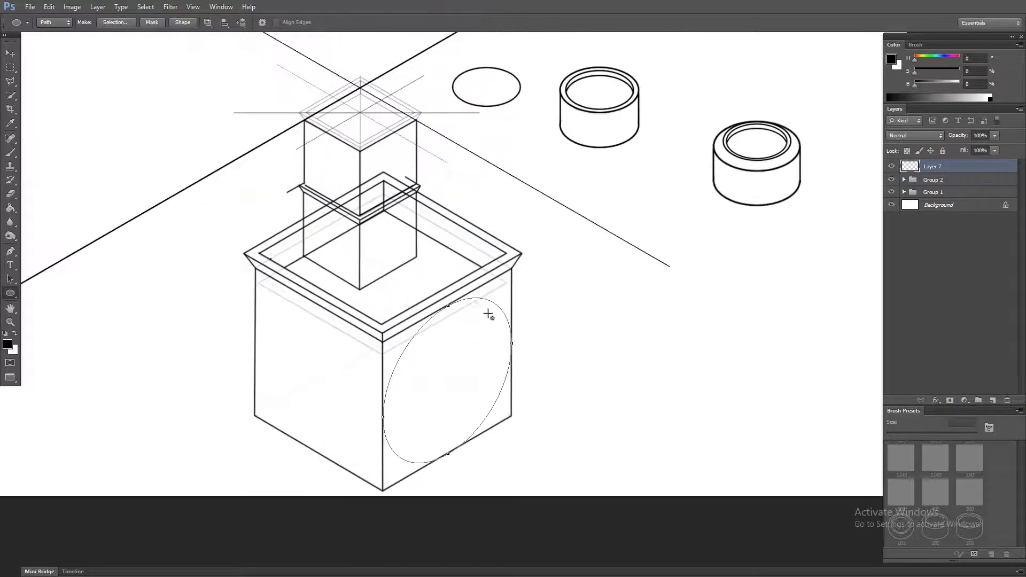
# Move the distorted ellipse path clear of the box and stroke it with the 3 px brush.
pyautogui.press('b')
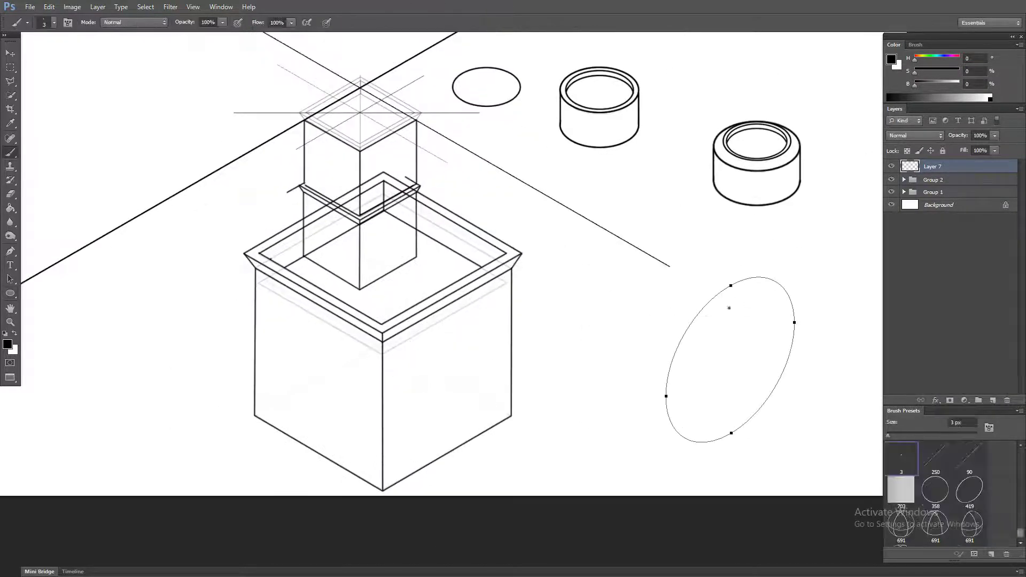
pyautogui.press('Return')
pyautogui.press('m')
pyautogui.moveTo(686, 340); pyautogui.dragTo(732, 359)
# Save the slanted ellipse as a brush preset and stamp two 400 px -30° lines tangent to its upper and lower edges.
pyautogui.moveTo(687, 255); pyautogui.dragTo(863, 476)
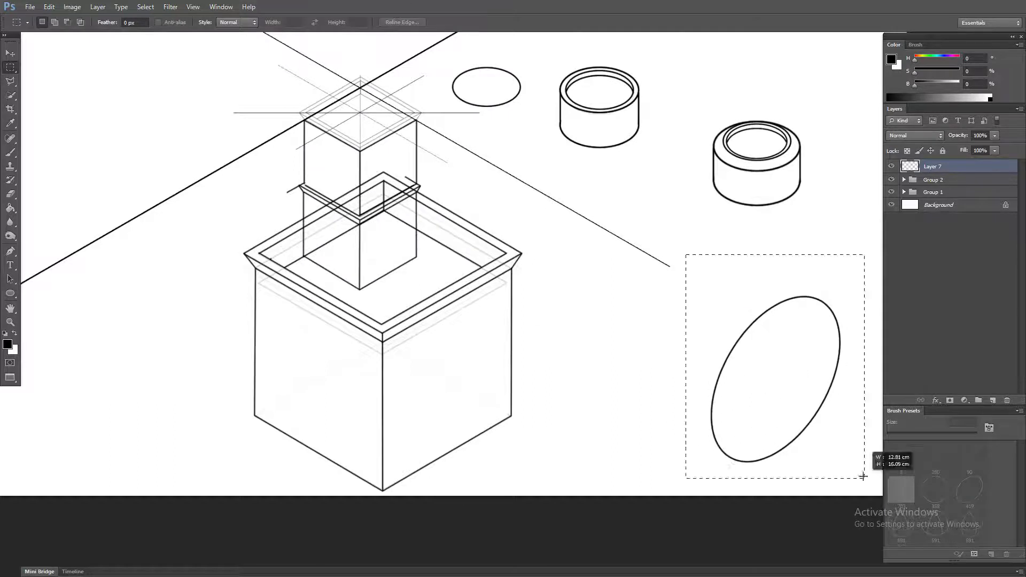
pyautogui.click(49, 7)
pyautogui.click(85, 253)
pyautogui.press('Return')
pyautogui.press('b')
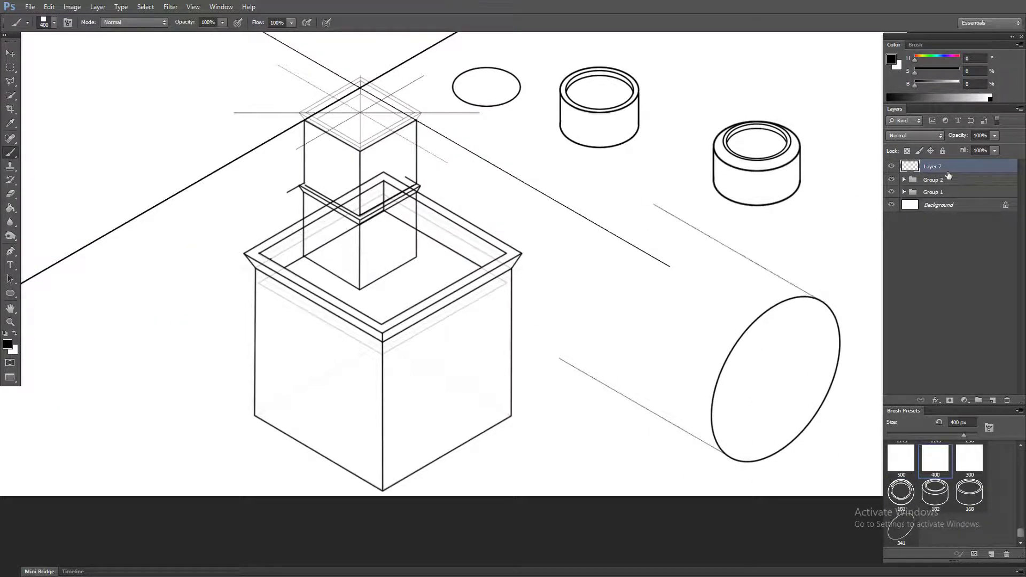
# Duplicate the slanted ellipse with its tangent lines and shift the copy back along the -30° direction.
pyautogui.hotkey('ctrl', 'alt', 't')
pyautogui.moveTo(799, 431); pyautogui.dragTo(779, 419)
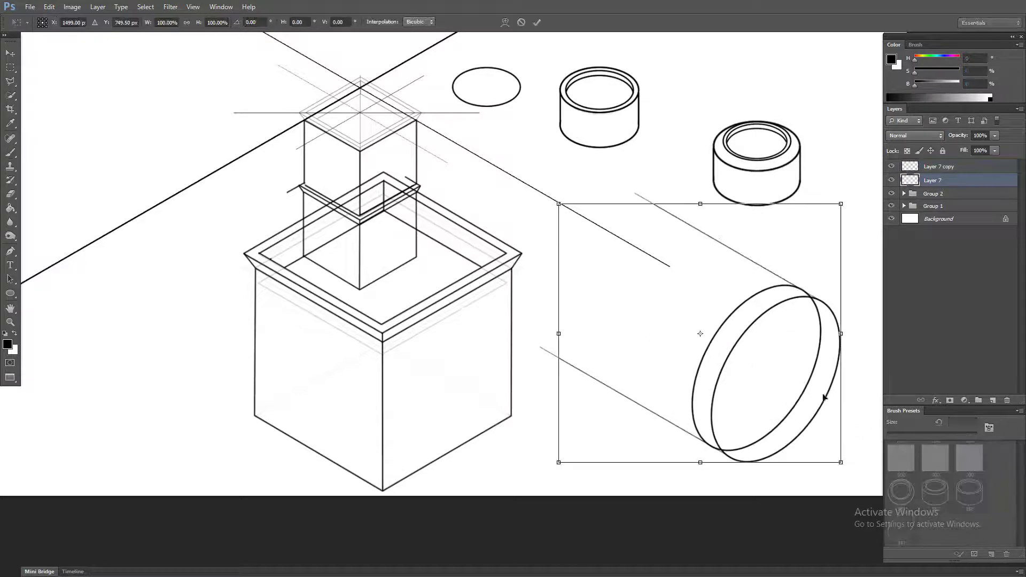
pyautogui.press('Escape')
# Duplicate the front slanted ellipse and enlarge the copy around it as the outer rim.
pyautogui.hotkey('ctrl', 'alt', 't')
pyautogui.moveTo(842, 203); pyautogui.dragTo(865, 184)
pyautogui.moveTo(829, 396); pyautogui.dragTo(821, 384)
pyautogui.moveTo(855, 474); pyautogui.dragTo(907, 519)
pyautogui.moveTo(852, 474); pyautogui.dragTo(811, 455)
pyautogui.press('Return')
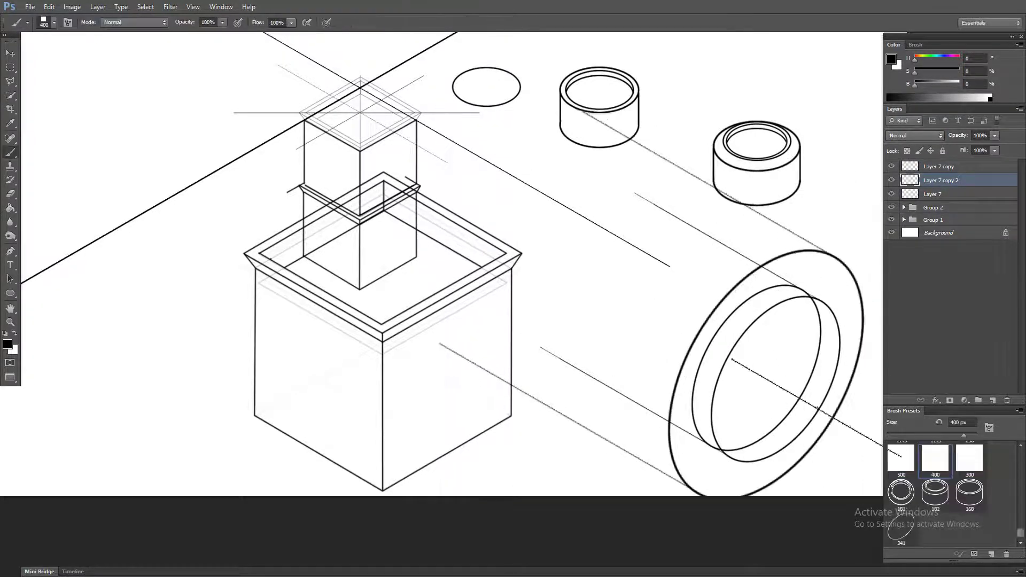
# Stamp a 500 px 30° line across the outer ellipse and shift a duplicate of that ellipse back along the -30° lines.
pyautogui.click(753, 396)
pyautogui.moveTo(756, 408); pyautogui.dragTo(644, 378)
pyautogui.press('.')
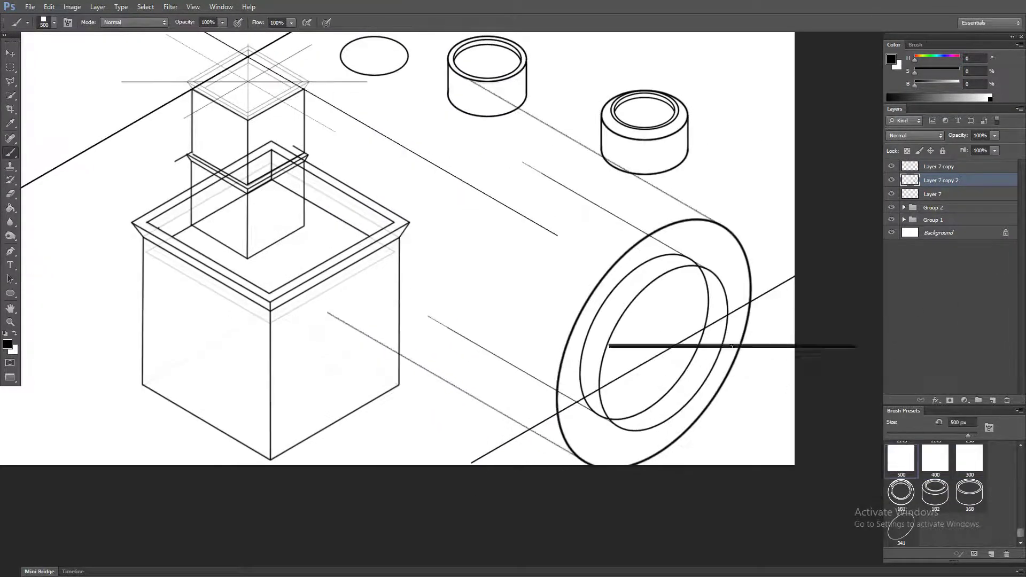
pyautogui.press('.')
pyautogui.moveTo(559, 383); pyautogui.dragTo(539, 373)
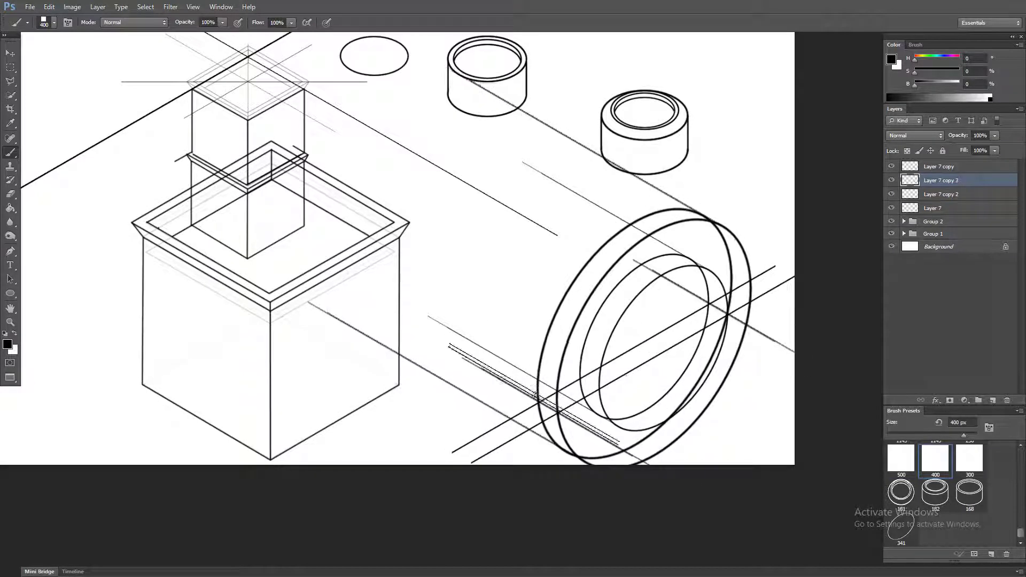
# Erase the hidden arcs of the rear outer ellipse and the rear inner ellipse, keeping only the visible thickness inside the ring.
pyautogui.moveTo(628, 442); pyautogui.dragTo(582, 388)
pyautogui.scroll(2, 688, 194)
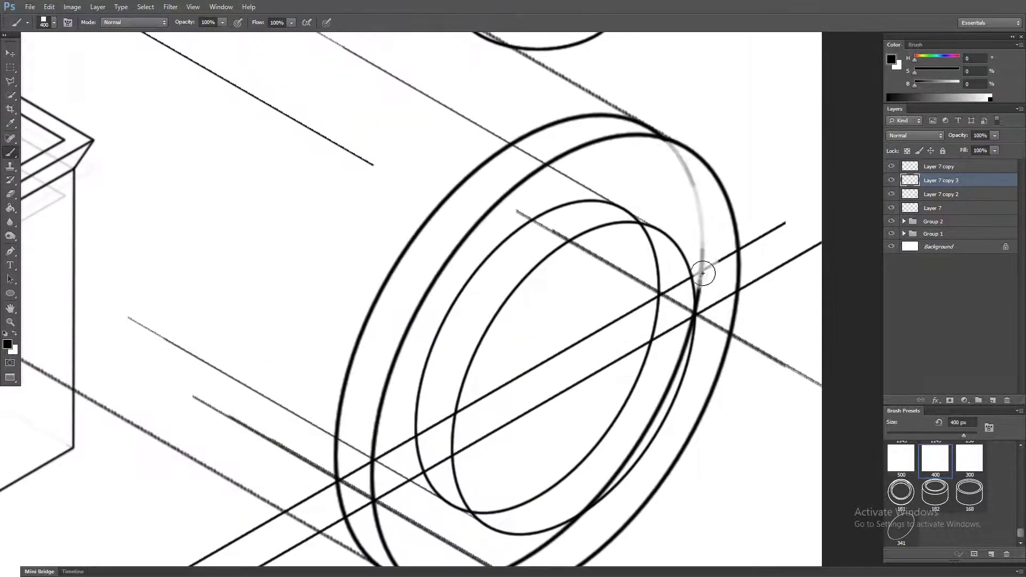
pyautogui.moveTo(679, 284); pyautogui.dragTo(674, 282)
pyautogui.keyDown('ctrl'); pyautogui.click(610, 202); pyautogui.keyUp('ctrl')
pyautogui.moveTo(591, 202); pyautogui.dragTo(517, 235)
pyautogui.scroll(-3, 418, 415)
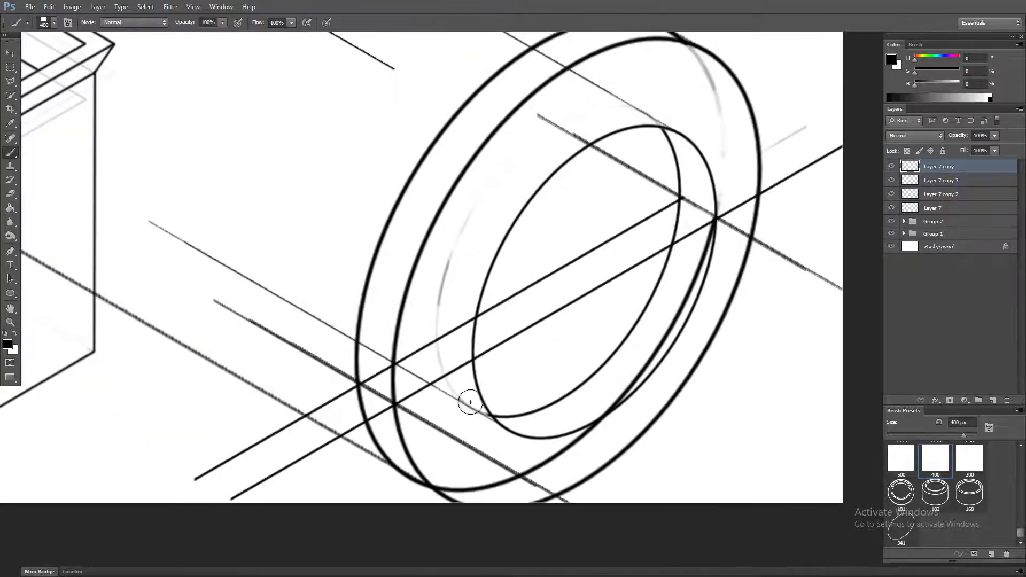
pyautogui.moveTo(515, 384); pyautogui.dragTo(529, 387)
# Erase the outer ellipses and the 30° lines where they extend past the ring's lower-left cut.
pyautogui.keyDown('ctrl'); pyautogui.click(376, 410); pyautogui.keyUp('ctrl')
pyautogui.moveTo(377, 402)
pyautogui.mouseDown()
pyautogui.moveTo(401, 476)
pyautogui.moveTo(422, 485)
pyautogui.mouseUp()
pyautogui.keyDown('ctrl'); pyautogui.click(416, 443); pyautogui.keyUp('ctrl')
pyautogui.moveTo(413, 425)
pyautogui.mouseDown()
pyautogui.moveTo(442, 499)
pyautogui.moveTo(257, 497)
pyautogui.moveTo(351, 401)
pyautogui.mouseUp()
pyautogui.keyDown('ctrl'); pyautogui.click(260, 452); pyautogui.keyUp('ctrl')
# Erase the lower arc of the inner ellipses and the stretch of both 30° lines crossing the ring's opening.
pyautogui.keyDown('ctrl'); pyautogui.click(500, 408); pyautogui.keyUp('ctrl')
pyautogui.moveTo(488, 374); pyautogui.dragTo(524, 434)
pyautogui.keyDown('ctrl'); pyautogui.click(510, 352); pyautogui.keyUp('ctrl')
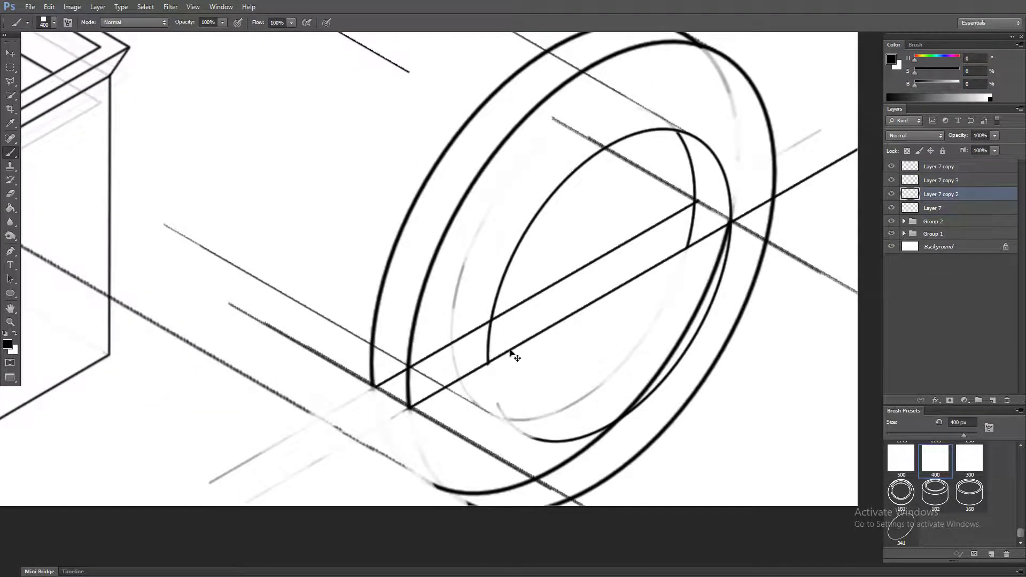
pyautogui.keyDown('ctrl'); pyautogui.click(690, 239); pyautogui.keyUp('ctrl')
pyautogui.moveTo(700, 212); pyautogui.dragTo(683, 257)
pyautogui.keyDown('ctrl'); pyautogui.click(522, 303); pyautogui.keyUp('ctrl')
pyautogui.moveTo(501, 318); pyautogui.dragTo(570, 277)
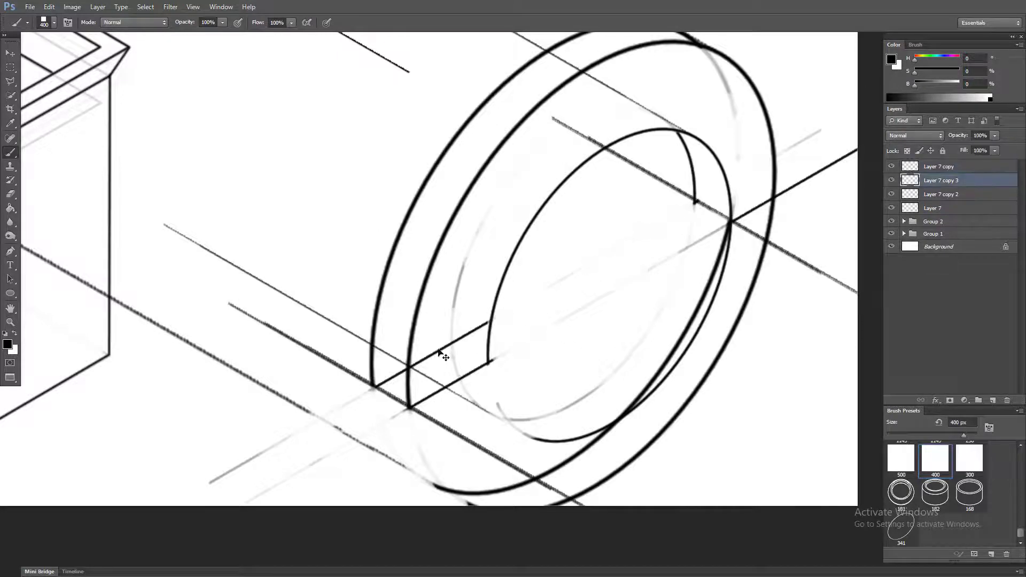
# Erase the -30° guide inside the opening and the excess lines and outer arc around the arch's right foot.
pyautogui.keyDown('ctrl'); pyautogui.click(665, 180); pyautogui.keyUp('ctrl')
pyautogui.moveTo(585, 134); pyautogui.dragTo(675, 191)
pyautogui.scroll(-1, 676, 193)
pyautogui.moveTo(623, 266); pyautogui.dragTo(614, 298)
pyautogui.moveTo(727, 265)
pyautogui.mouseDown()
pyautogui.moveTo(729, 238)
pyautogui.moveTo(789, 195)
pyautogui.mouseUp()
pyautogui.keyDown('ctrl'); pyautogui.click(748, 192); pyautogui.keyUp('ctrl')
pyautogui.keyDown('ctrl'); pyautogui.click(519, 295); pyautogui.keyUp('ctrl')
pyautogui.moveTo(526, 269); pyautogui.dragTo(519, 313)
pyautogui.keyDown('ctrl'); pyautogui.click(635, 160); pyautogui.keyUp('ctrl')
pyautogui.keyDown('ctrl'); pyautogui.click(635, 162); pyautogui.keyUp('ctrl')
pyautogui.moveTo(666, 181); pyautogui.dragTo(620, 153)
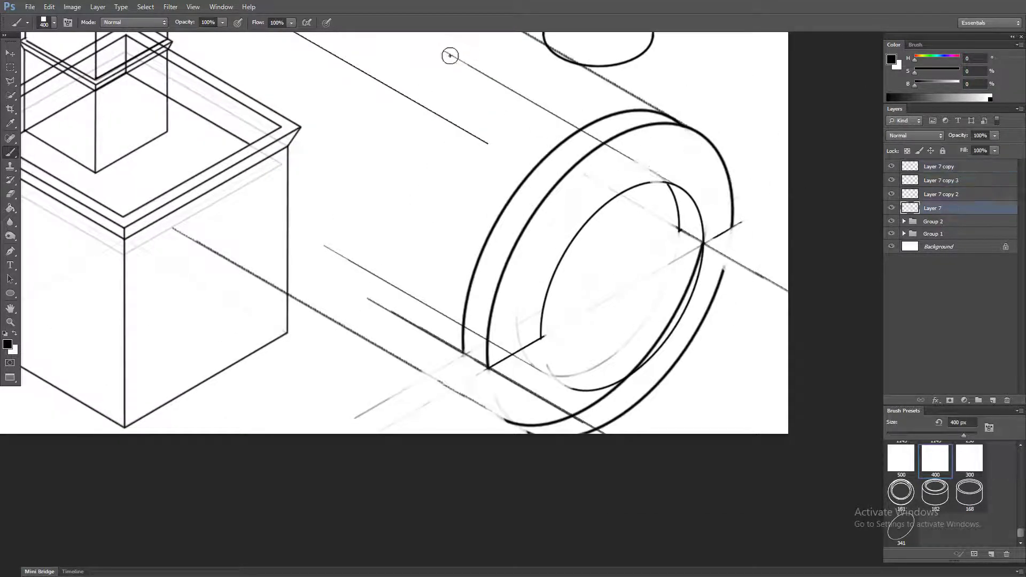
# Erase the tangent guide line where it crosses the upper face of the arch.
pyautogui.scroll(4, 637, 172)
pyautogui.keyDown('ctrl'); pyautogui.click(562, 88); pyautogui.keyUp('ctrl')
pyautogui.moveTo(620, 241)
pyautogui.mouseDown()
pyautogui.moveTo(398, 158)
pyautogui.moveTo(518, 189)
pyautogui.mouseUp()
pyautogui.keyDown('ctrl'); pyautogui.click(445, 130); pyautogui.keyUp('ctrl')
pyautogui.keyDown('ctrl'); pyautogui.click(587, 223); pyautogui.keyUp('ctrl')
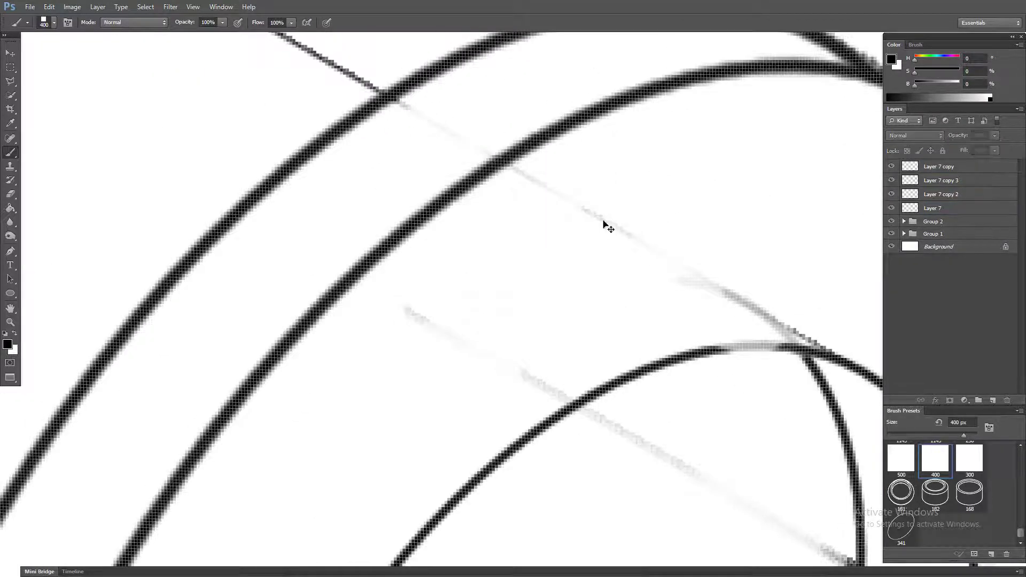
pyautogui.keyDown('ctrl'); pyautogui.click(701, 281); pyautogui.keyUp('ctrl')
pyautogui.keyDown('ctrl'); pyautogui.click(770, 317); pyautogui.keyUp('ctrl')
pyautogui.moveTo(748, 304); pyautogui.dragTo(791, 326)
# Erase the lower-right arcs of the outer ellipses and the -30° and 30° line remnants near the right foot.
pyautogui.moveTo(807, 360)
pyautogui.mouseDown()
pyautogui.moveTo(677, 374)
pyautogui.moveTo(744, 404)
pyautogui.mouseUp()
pyautogui.keyDown('ctrl'); pyautogui.click(695, 376); pyautogui.keyUp('ctrl')
pyautogui.keyDown('ctrl'); pyautogui.click(630, 427); pyautogui.keyUp('ctrl')
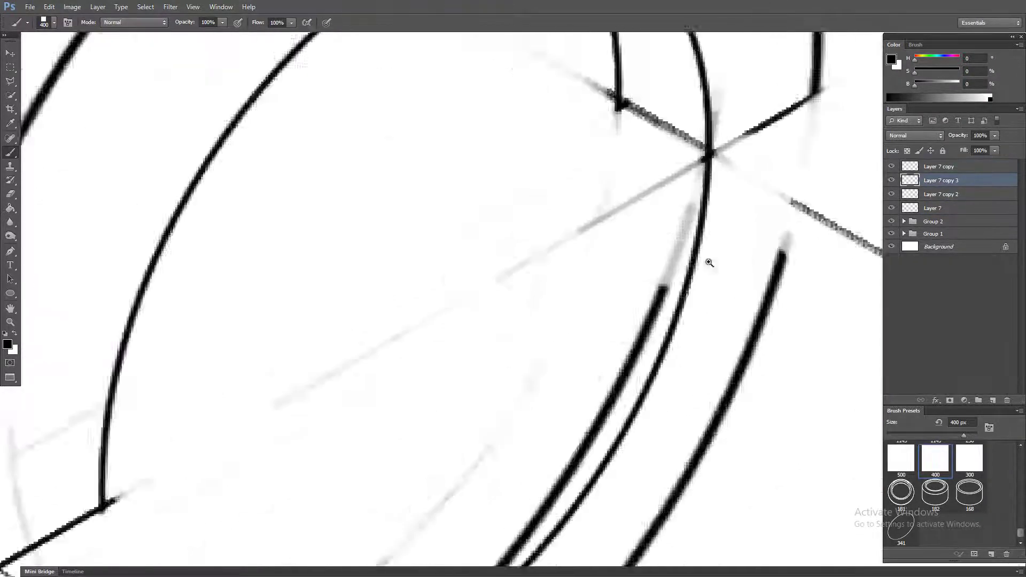
pyautogui.moveTo(675, 267); pyautogui.dragTo(535, 551)
pyautogui.moveTo(671, 271); pyautogui.dragTo(655, 335)
pyautogui.keyDown('ctrl'); pyautogui.click(645, 258); pyautogui.keyUp('ctrl')
pyautogui.moveTo(663, 247); pyautogui.dragTo(604, 280)
pyautogui.keyDown('ctrl'); pyautogui.click(770, 286); pyautogui.keyUp('ctrl')
pyautogui.moveTo(749, 274); pyautogui.dragTo(866, 340)
pyautogui.keyDown('ctrl'); pyautogui.click(701, 410); pyautogui.keyUp('ctrl')
pyautogui.moveTo(744, 310); pyautogui.dragTo(626, 558)
pyautogui.scroll(-3, 668, 454)
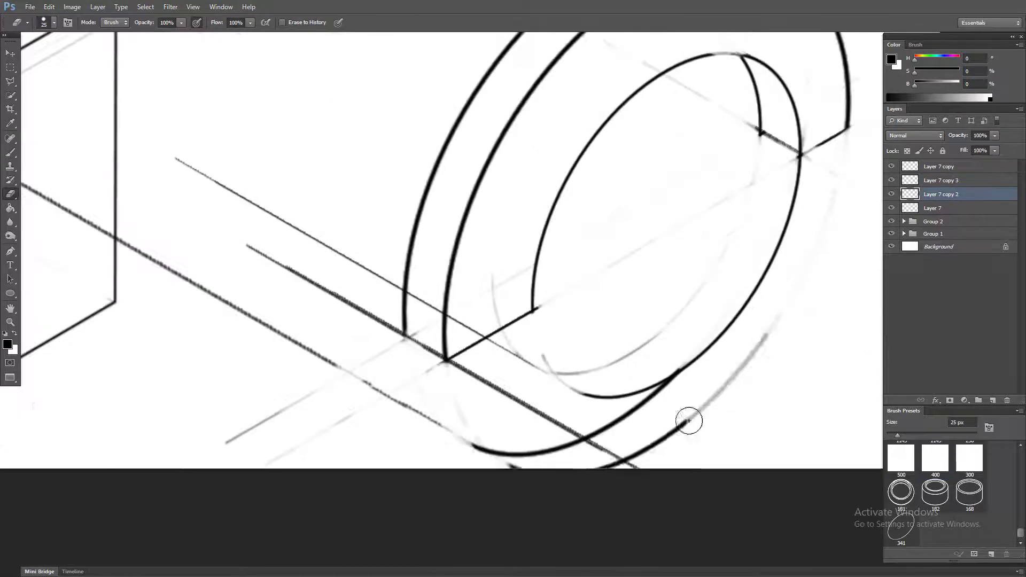
# Erase the remaining lower arcs of the ellipses with the 25 px eraser so only a half-ring arch is left.
pyautogui.moveTo(690, 421); pyautogui.dragTo(599, 466)
pyautogui.keyDown('ctrl'); pyautogui.click(453, 444); pyautogui.keyUp('ctrl')
pyautogui.moveTo(540, 455); pyautogui.dragTo(483, 451)
pyautogui.keyDown('ctrl'); pyautogui.click(563, 375); pyautogui.keyUp('ctrl')
pyautogui.moveTo(650, 346); pyautogui.dragTo(524, 359)
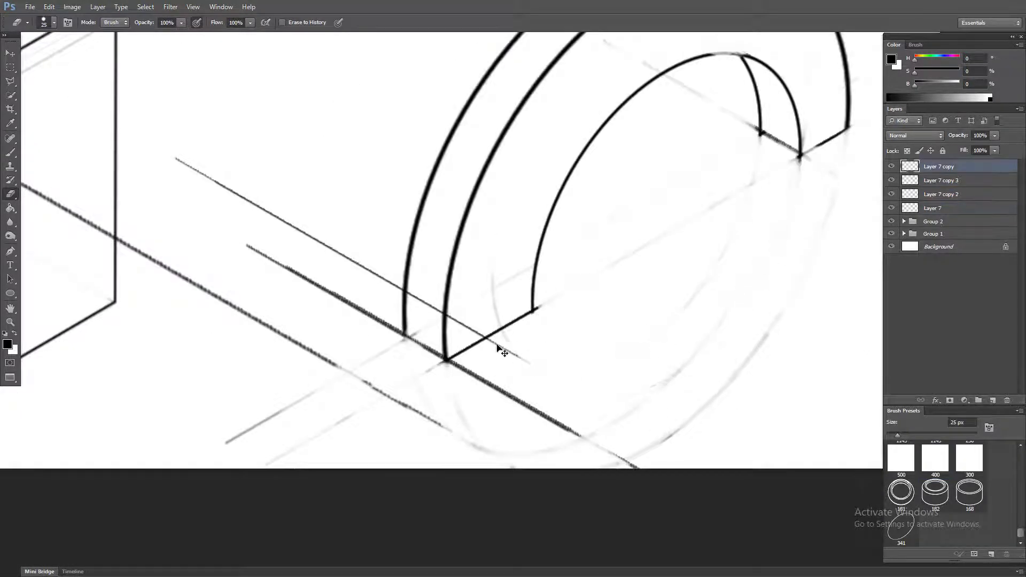
# Erase the leftover inner tangent guide line running behind and across the arch's left foot.
pyautogui.keyDown('ctrl'); pyautogui.click(498, 345); pyautogui.keyUp('ctrl')
pyautogui.keyDown('ctrl'); pyautogui.click(321, 241); pyautogui.keyUp('ctrl')
pyautogui.moveTo(198, 171); pyautogui.dragTo(373, 275)
pyautogui.keyDown('ctrl'); pyautogui.click(376, 279); pyautogui.keyUp('ctrl')
pyautogui.keyDown('ctrl'); pyautogui.click(423, 298); pyautogui.keyUp('ctrl')
pyautogui.moveTo(425, 300); pyautogui.dragTo(423, 296)
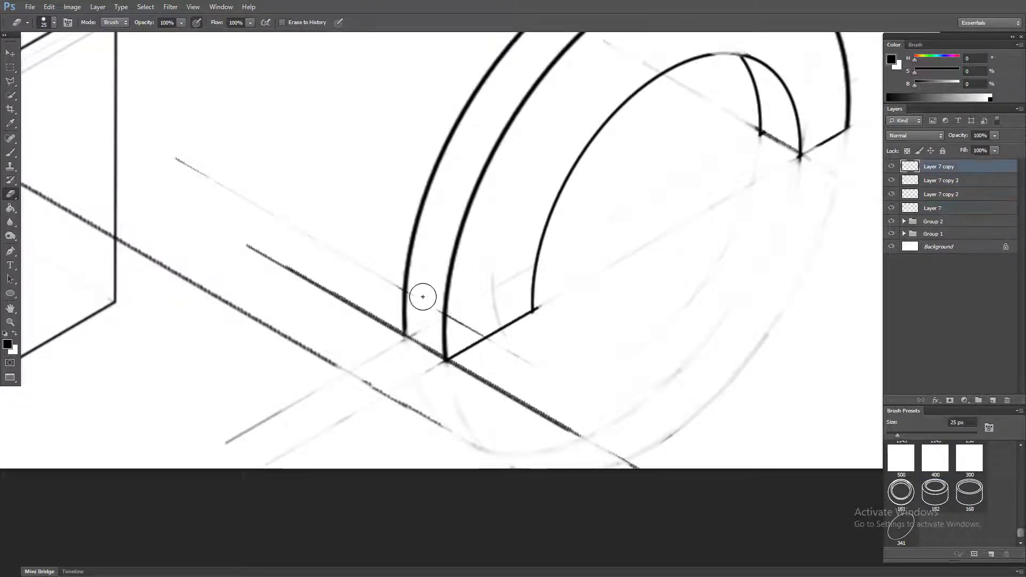
pyautogui.keyDown('ctrl'); pyautogui.click(458, 323); pyautogui.keyUp('ctrl')
pyautogui.scroll(-2, 588, 348)
pyautogui.moveTo(609, 354); pyautogui.dragTo(596, 374)
pyautogui.scroll(-3, 660, 289)
# Merge the arch layers into one and scale the arch down to less than half its size.
pyautogui.keyDown('shift'); pyautogui.click(940, 167); pyautogui.keyUp('shift')
pyautogui.hotkey('ctrl', 'e')
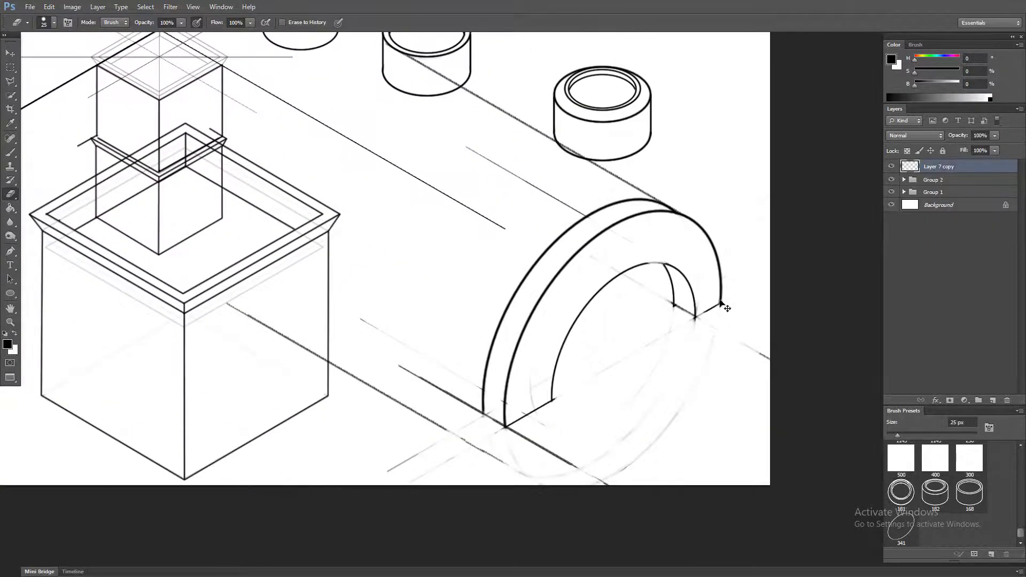
pyautogui.hotkey('ctrl', 't')
pyautogui.moveTo(720, 300); pyautogui.dragTo(669, 323)
pyautogui.moveTo(719, 513); pyautogui.dragTo(572, 396)
pyautogui.moveTo(526, 295); pyautogui.dragTo(527, 203)
pyautogui.press('Return')
# Line up four copies of the arch along the -30° direction and merge them into one layer.
pyautogui.moveTo(629, 356); pyautogui.dragTo(648, 368)
pyautogui.scroll(4, 646, 353)
pyautogui.keyDown('shift'); pyautogui.click(939, 208); pyautogui.keyUp('shift')
pyautogui.hotkey('ctrl', 'e')
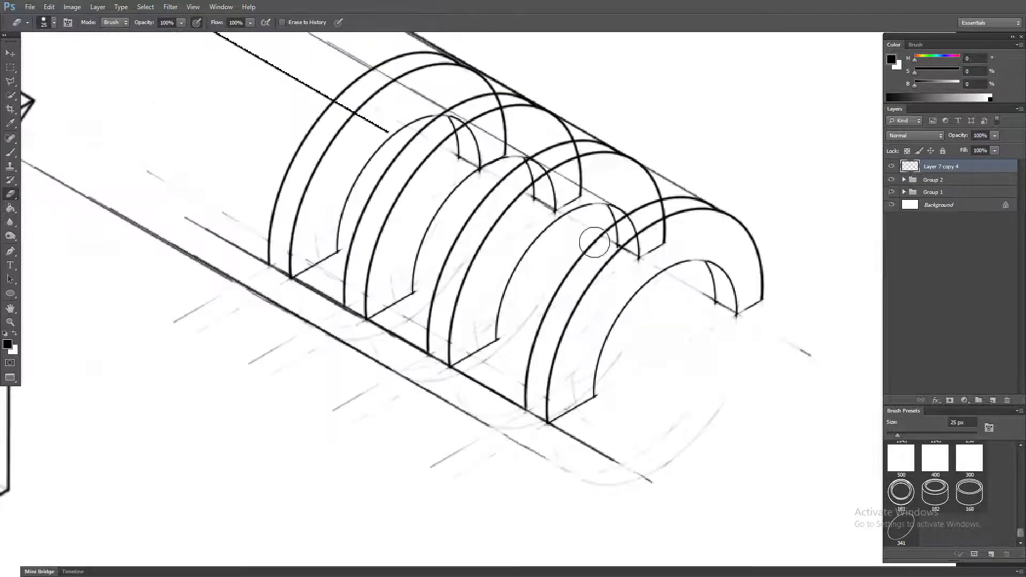
# Erase the parts of each rear arch hidden behind the arch in front of it, using an 8 px eraser for detail.
pyautogui.moveTo(595, 242); pyautogui.dragTo(618, 303)
pyautogui.moveTo(505, 196); pyautogui.dragTo(506, 206)
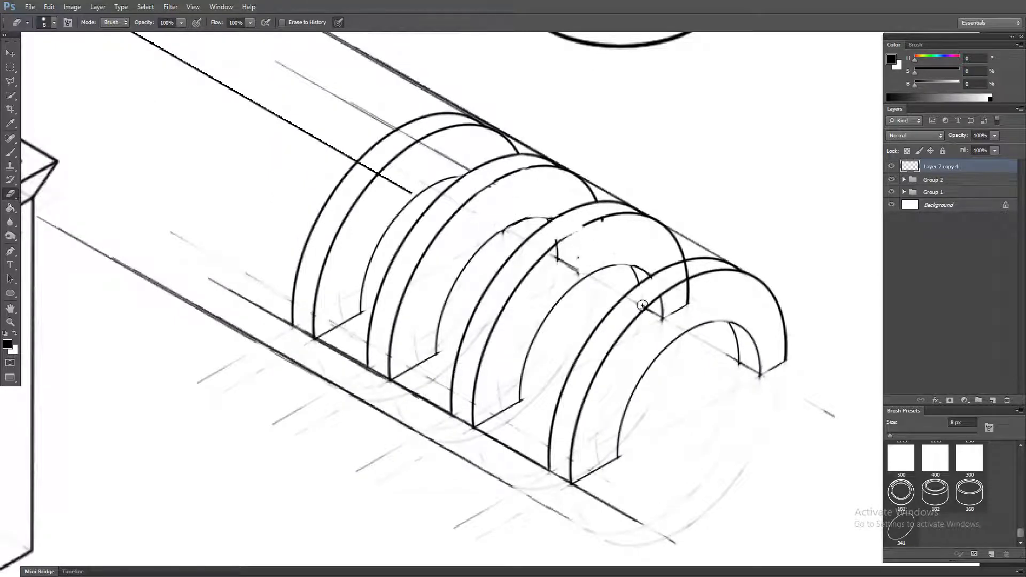
pyautogui.moveTo(861, 329); pyautogui.dragTo(833, 293)
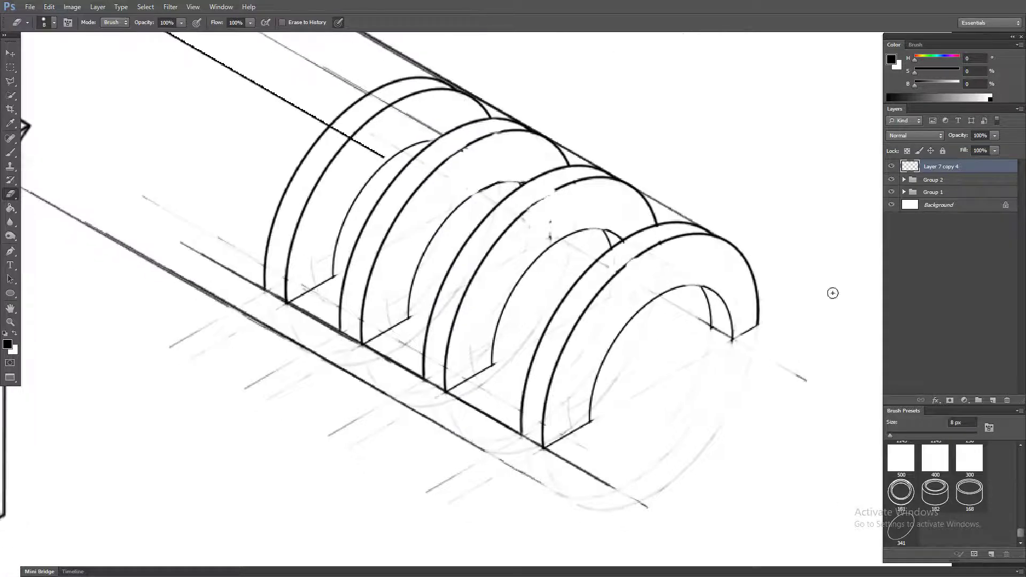
# Stamp 400 px -30° lines along the arches' base edges and a 250 px line below them.
pyautogui.press('b')
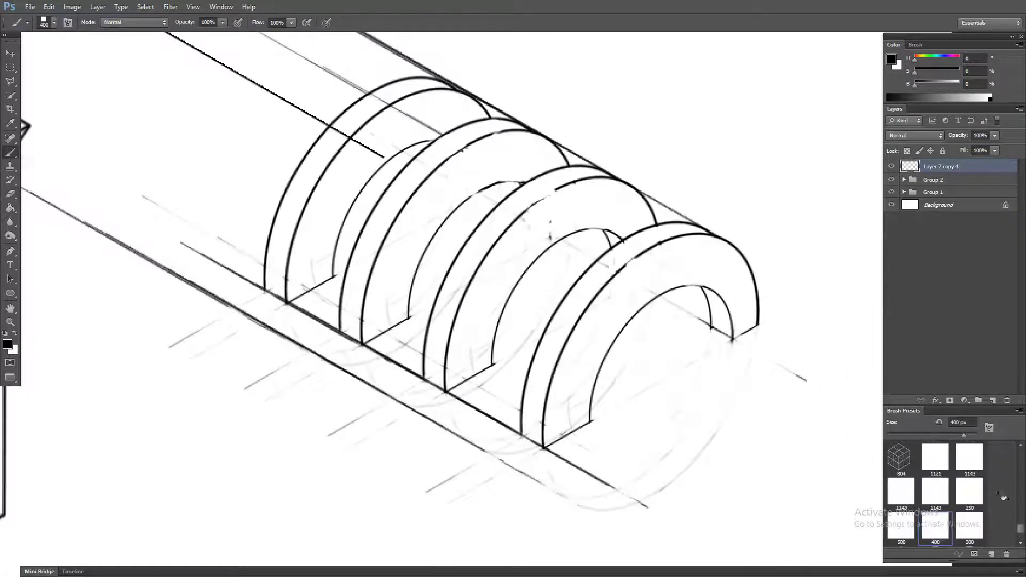
pyautogui.click(703, 321)
pyautogui.moveTo(776, 489); pyautogui.dragTo(718, 465)
pyautogui.moveTo(578, 352); pyautogui.dragTo(606, 323)
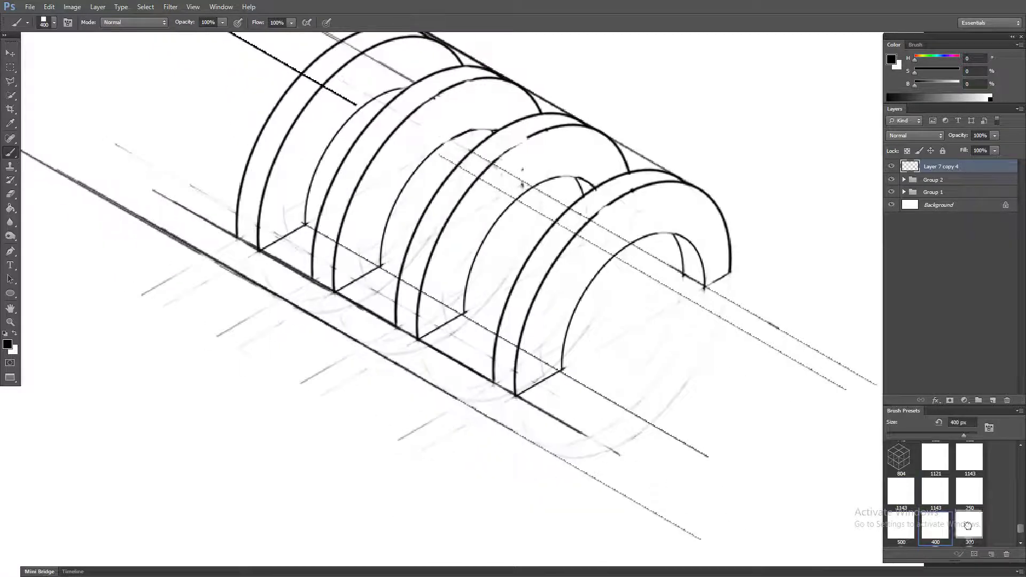
pyautogui.click(970, 491)
pyautogui.click(565, 499)
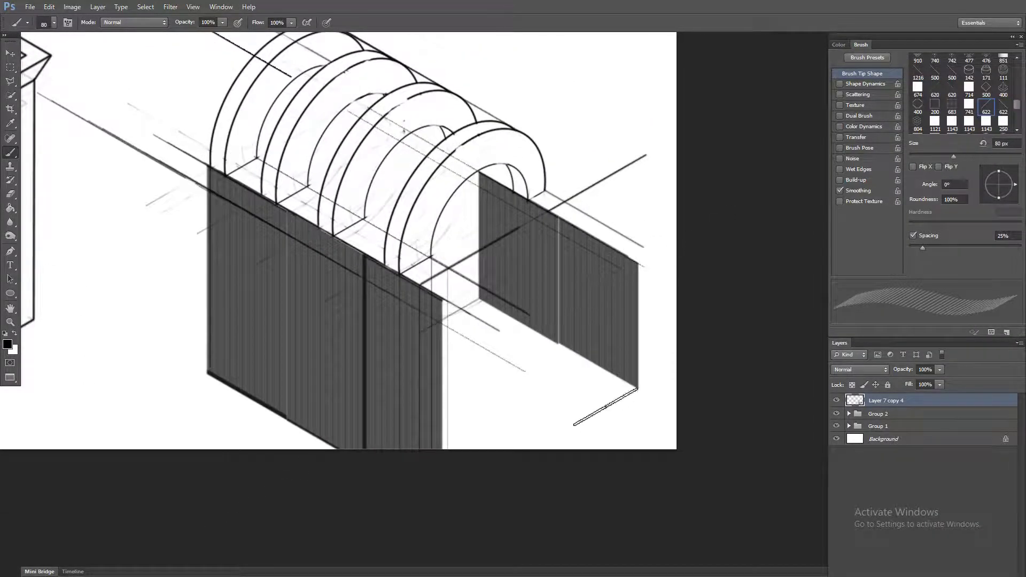
# Stamp 30° and -30° lines crossing at the rear wall's lower outer corner with the 622 and 500 line brushes.
pyautogui.click(606, 407)
pyautogui.click(1004, 107)
pyautogui.press('[')
pyautogui.press('[')
pyautogui.press('[')
pyautogui.press('[')
pyautogui.press('[')
pyautogui.click(577, 353)
pyautogui.click(951, 72)
pyautogui.click(638, 389)
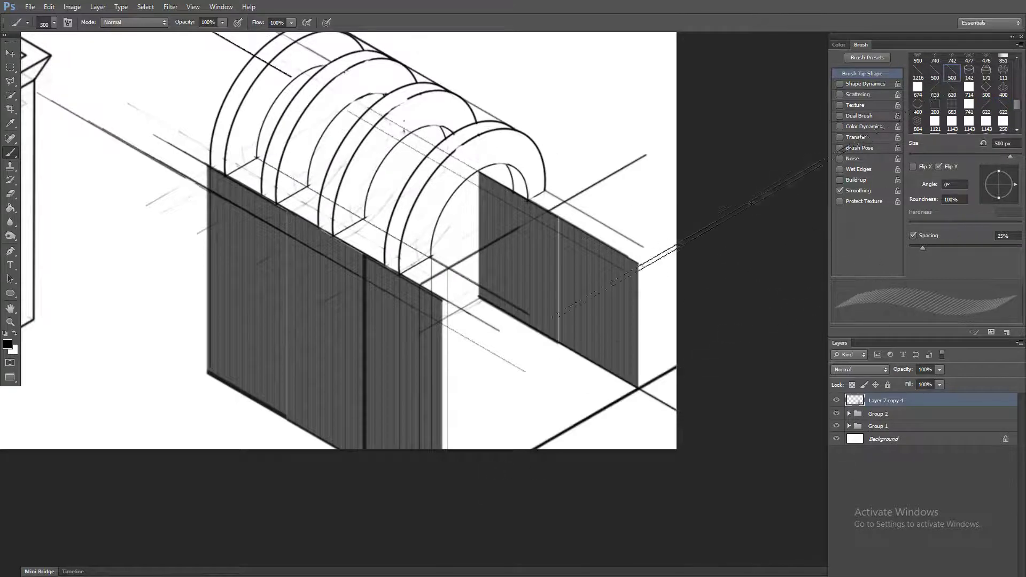
pyautogui.moveTo(916, 247); pyautogui.dragTo(913, 248)
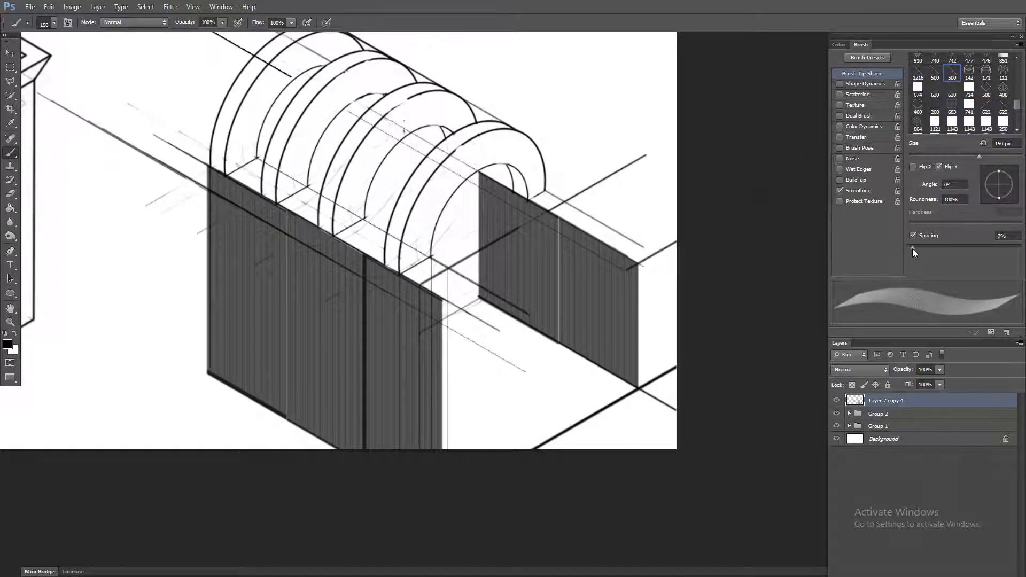
pyautogui.moveTo(698, 233); pyautogui.dragTo(698, 354)
pyautogui.hotkey('ctrl', 'z')
# Set the brush spacing to 5% and hatch the end face of the rear wall with 150 px 30° lines.
pyautogui.moveTo(913, 248); pyautogui.dragTo(912, 249)
pyautogui.moveTo(698, 231); pyautogui.dragTo(687, 355)
pyautogui.moveTo(624, 178); pyautogui.dragTo(648, 91)
pyautogui.moveTo(436, 230); pyautogui.dragTo(431, 363)
pyautogui.hotkey('ctrl', 'z')
# Add a new layer, hatch the front wall's end face with 150 px 30° lines and delete the hatching overlapping the wall's side.
pyautogui.moveTo(840, 343); pyautogui.dragTo(817, 220)
pyautogui.click(916, 513)
pyautogui.moveTo(407, 246); pyautogui.dragTo(408, 368)
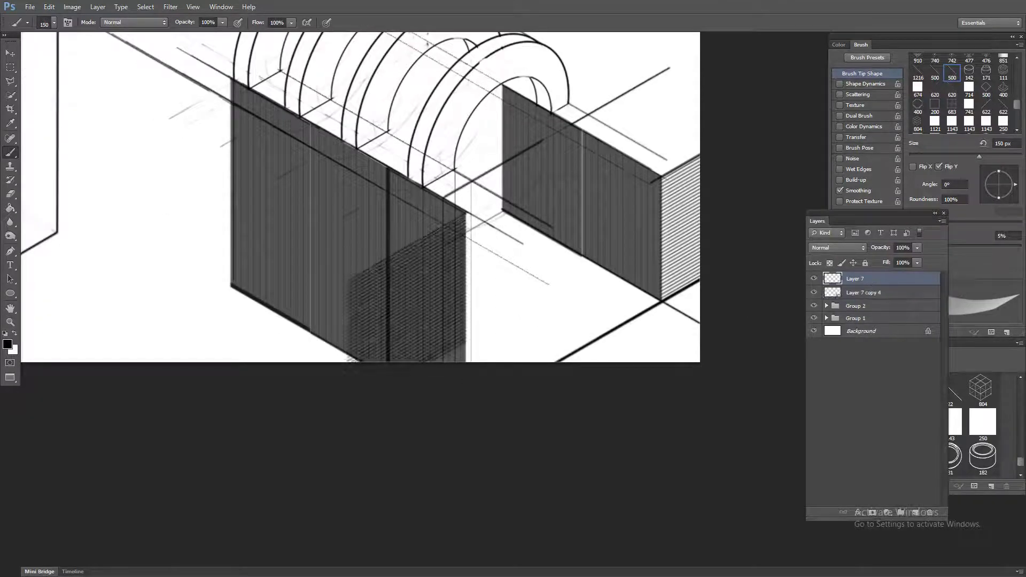
pyautogui.hotkey('ctrl', 'z')
pyautogui.moveTo(439, 230); pyautogui.dragTo(439, 374)
pyautogui.press('m')
pyautogui.moveTo(362, 369); pyautogui.dragTo(465, 213)
pyautogui.press('Delete')
pyautogui.hotkey('ctrl', 'd')
# Delete a strip along the canvas's right edge from Layer 7 copy 4 to trim the rear wall's hatched end.
pyautogui.moveTo(576, 305); pyautogui.dragTo(539, 383)
pyautogui.moveTo(622, 191); pyautogui.dragTo(650, 446)
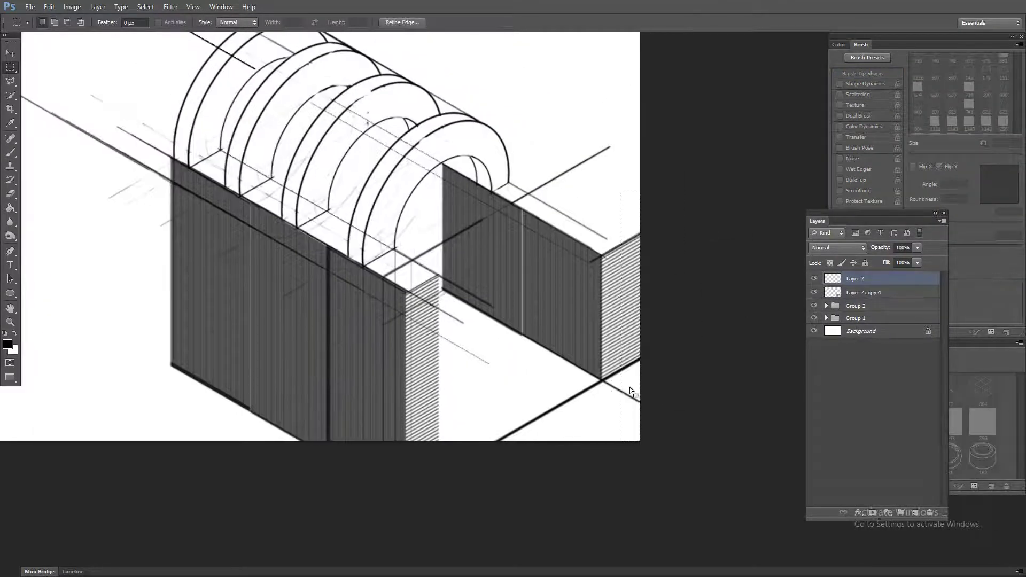
pyautogui.click(863, 293)
pyautogui.press('Delete')
pyautogui.hotkey('ctrl', 'd')
# Duplicate the arches-and-walls layers, flip the copies horizontally and move them to the lower left of the drawing.
pyautogui.moveTo(587, 414); pyautogui.dragTo(577, 386)
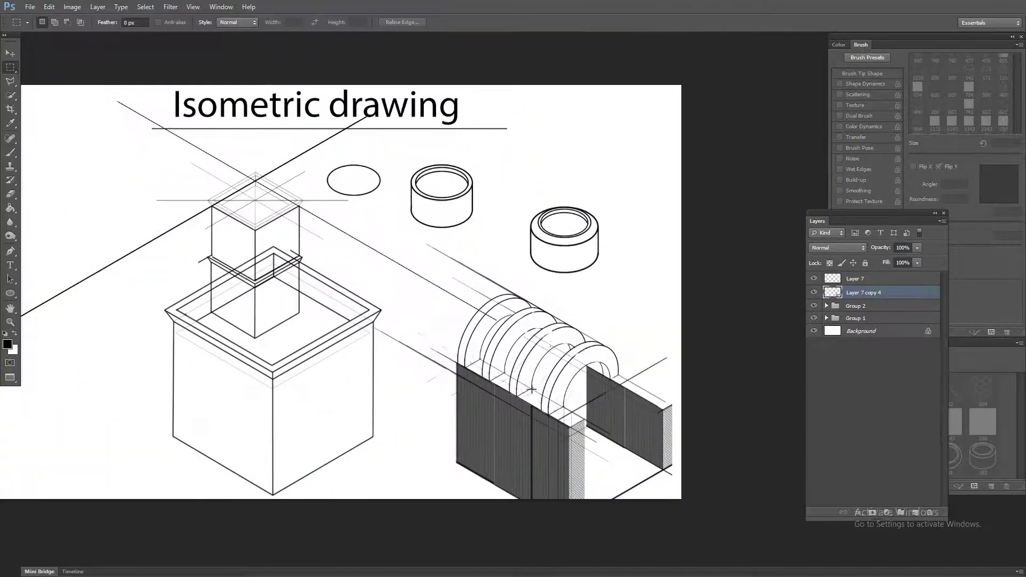
pyautogui.hotkey('ctrl', 'j')
pyautogui.hotkey('ctrl', 't')
pyautogui.rightClick(550, 349)
pyautogui.click(576, 500)
pyautogui.moveTo(578, 406); pyautogui.dragTo(241, 461)
pyautogui.press('Return')
# Move the original arched structure up to the right of the large box and the mirrored copy across the box's front corner.
pyautogui.click(863, 307)
pyautogui.keyDown('shift'); pyautogui.click(863, 320); pyautogui.keyUp('shift')
pyautogui.moveTo(536, 411); pyautogui.dragTo(371, 475)
pyautogui.click(861, 334)
pyautogui.keyDown('shift'); pyautogui.click(864, 279); pyautogui.keyUp('shift')
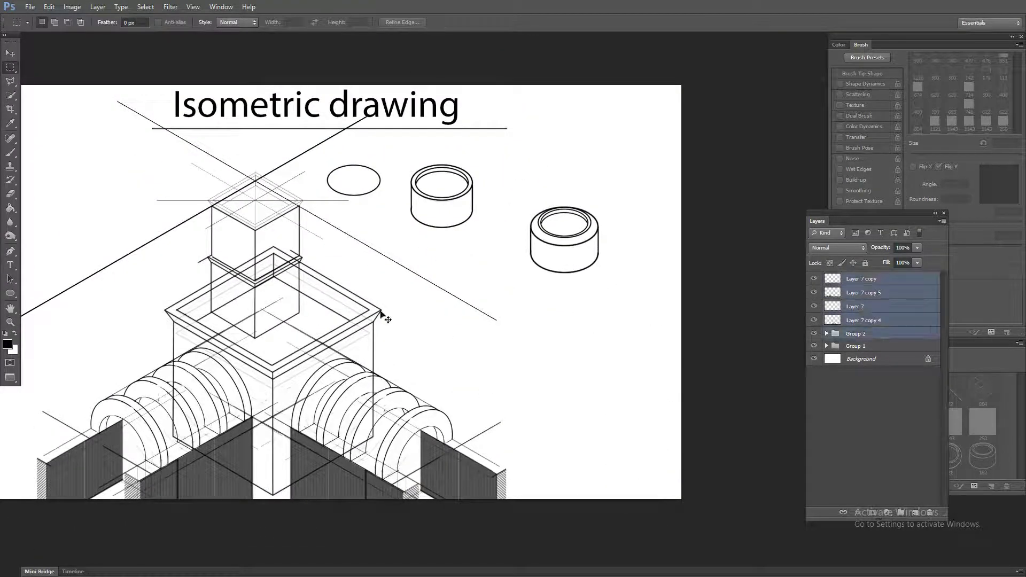
pyautogui.keyDown('ctrl'); pyautogui.click(380, 312); pyautogui.keyUp('ctrl')
pyautogui.click(826, 293)
pyautogui.moveTo(471, 479); pyautogui.dragTo(567, 348)
pyautogui.moveTo(214, 476); pyautogui.dragTo(430, 459)
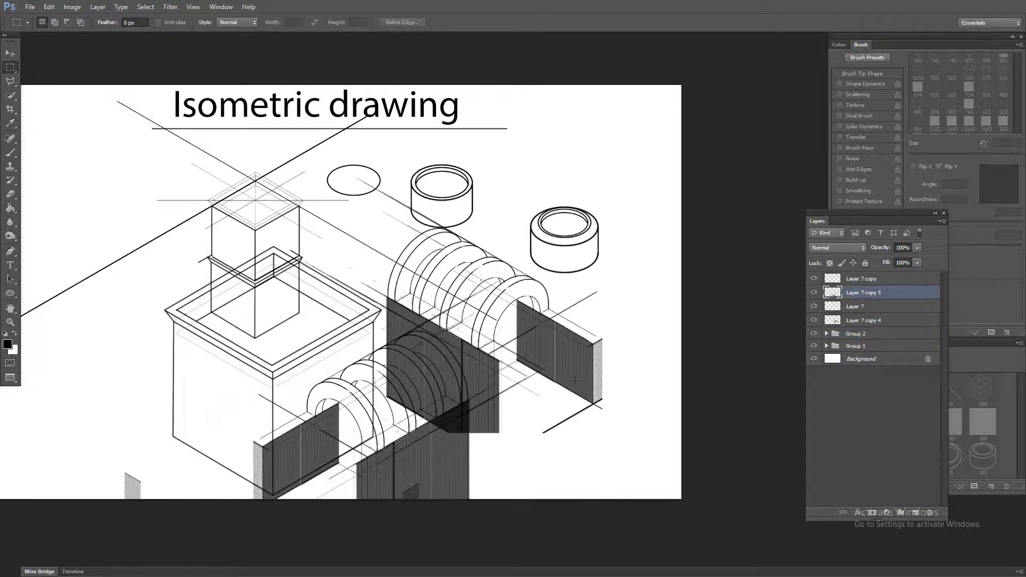
# Stamp the 181 px ring brush on the floor between the two walls of the original structure.
pyautogui.moveTo(544, 396); pyautogui.dragTo(586, 365)
pyautogui.press('b')
pyautogui.click(955, 456)
pyautogui.click(578, 372)
# Stamp the 182 px cylinder preset at a reduced size to the right of the rear wall.
pyautogui.click(983, 456)
pyautogui.click(646, 408)
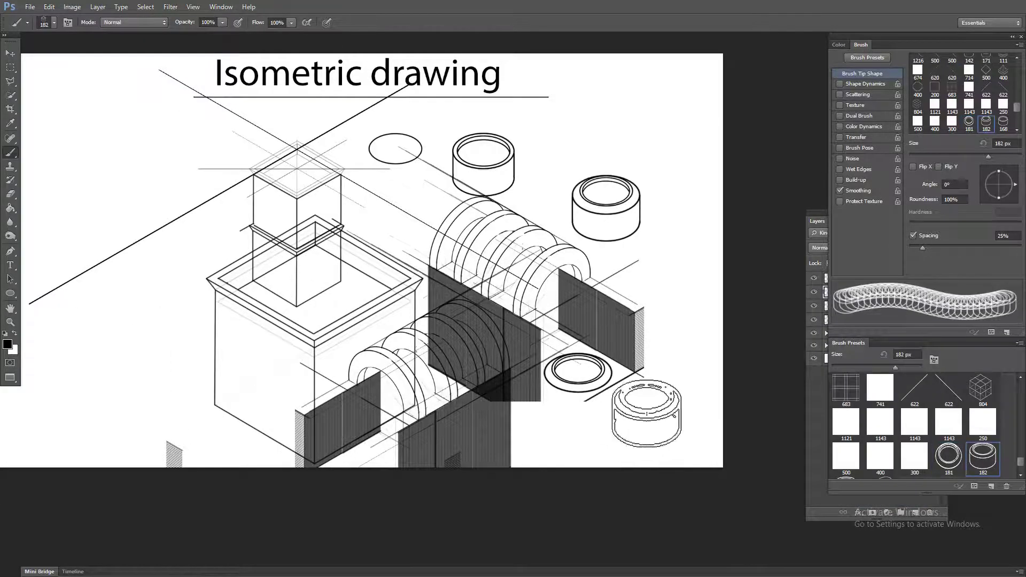
pyautogui.hotkey('ctrl', 'z')
pyautogui.press('[')
pyautogui.press('[')
pyautogui.press('[')
pyautogui.press('[')
pyautogui.press('[')
pyautogui.click(682, 346)
# Move the small cylinder's bottom curve down and stretch its side edges to meet it, forming a tall cylinder.
pyautogui.scroll(3, 683, 369)
pyautogui.click(10, 68)
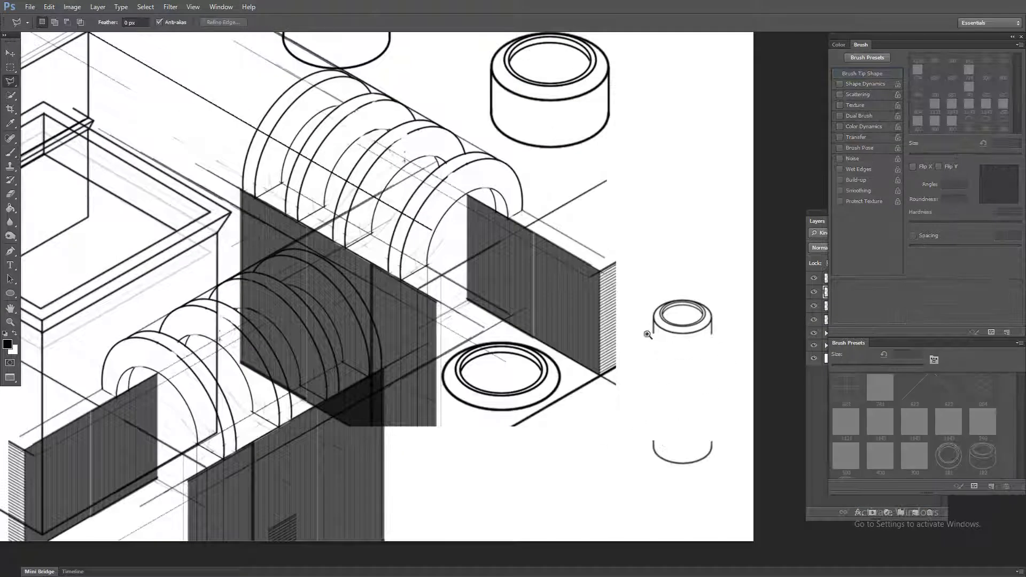
pyautogui.click(643, 307)
pyautogui.moveTo(647, 334)
pyautogui.mouseDown()
pyautogui.moveTo(674, 334)
pyautogui.moveTo(654, 520)
pyautogui.mouseUp()
pyautogui.doubleClick(665, 326)
pyautogui.hotkey('ctrl', 't')
pyautogui.moveTo(728, 415)
pyautogui.mouseDown()
pyautogui.moveTo(708, 414)
pyautogui.moveTo(774, 407)
pyautogui.mouseUp()
pyautogui.press('Return')
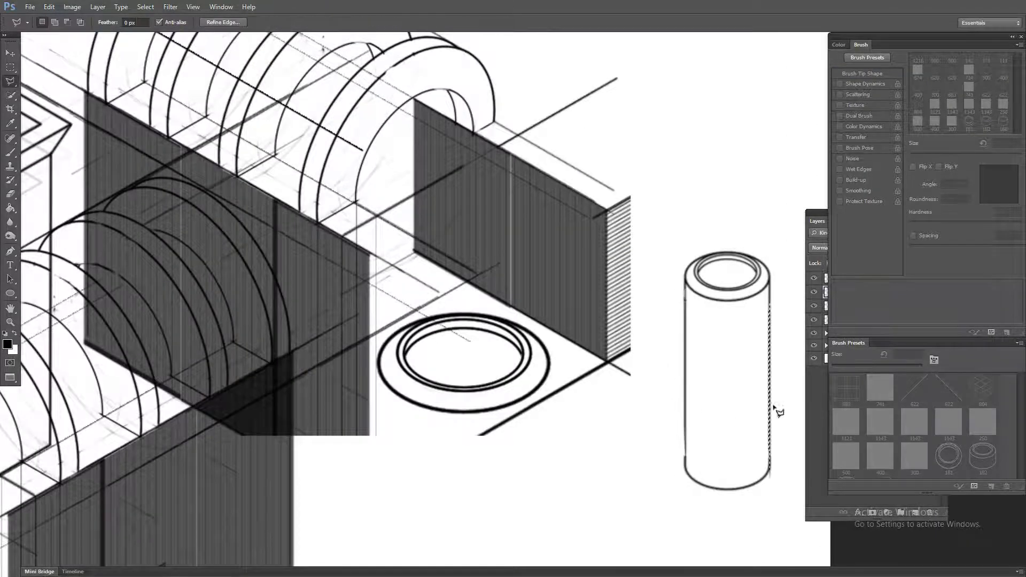
# Duplicate the tall cylinder's bottom curve, place the copy slightly below it and narrow it to form a rounded base rim.
pyautogui.hotkey('ctrl', 'd')
pyautogui.scroll(-3, 646, 458)
pyautogui.scroll(2, 657, 435)
pyautogui.click(630, 418)
pyautogui.click(620, 418)
pyautogui.click(608, 458)
pyautogui.click(670, 484)
pyautogui.click(711, 447)
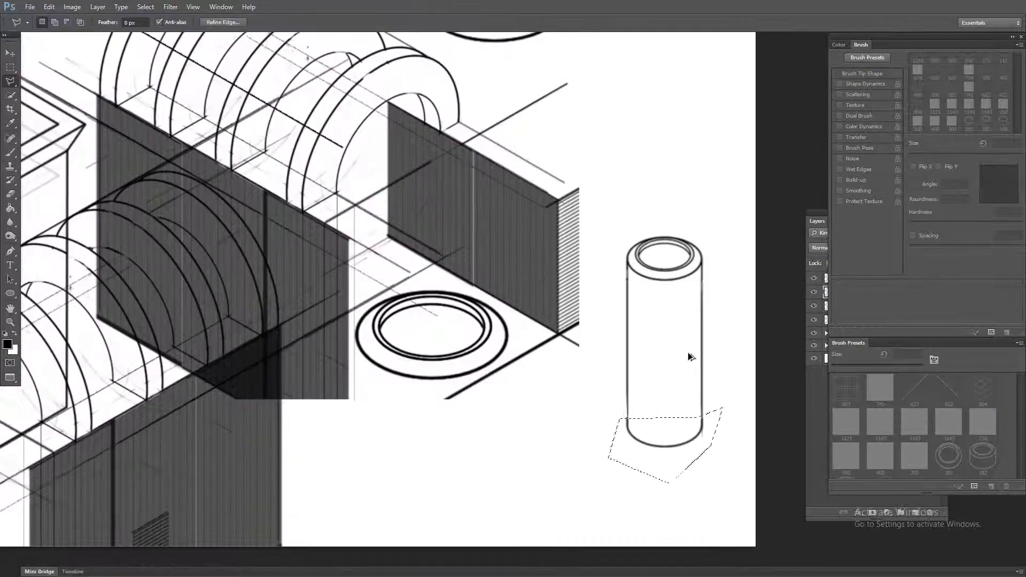
pyautogui.hotkey('ctrl', 'alt', 'shift', 'Down')
pyautogui.hotkey('ctrl', 't')
pyautogui.moveTo(680, 448); pyautogui.dragTo(719, 475)
pyautogui.moveTo(729, 464); pyautogui.dragTo(726, 463)
pyautogui.press('Return')
pyautogui.hotkey('ctrl', 'd')
# Erase the overlapping ends of the duplicated curve inside the tall cylinder's base with a smaller eraser.
pyautogui.press('e')
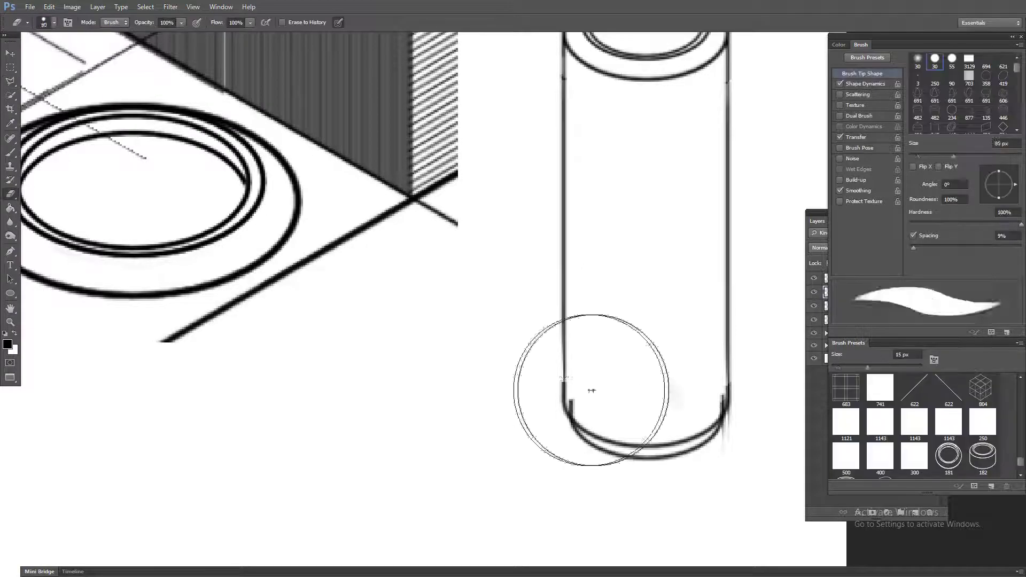
pyautogui.press('[')
pyautogui.press('[')
pyautogui.press('[')
pyautogui.press('[')
pyautogui.press('[')
pyautogui.press('[')
pyautogui.press('[')
pyautogui.click(576, 405)
pyautogui.click(719, 403)
pyautogui.moveTo(720, 412)
pyautogui.mouseDown()
pyautogui.moveTo(684, 443)
pyautogui.moveTo(617, 431)
pyautogui.mouseUp()
# On a new layer, stamp the 171 nozzle preset at 45 px on top of the tall cylinder.
pyautogui.press('b')
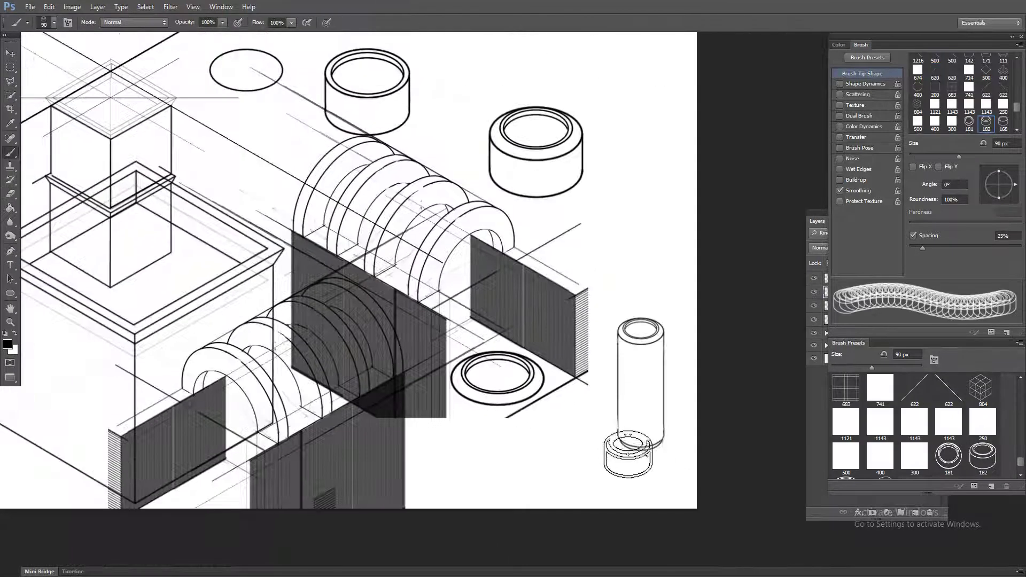
pyautogui.moveTo(1021, 462); pyautogui.dragTo(1022, 450)
pyautogui.click(846, 434)
pyautogui.press('[')
pyautogui.press('[')
pyautogui.press('[')
pyautogui.press('[')
pyautogui.press('[')
pyautogui.press('[')
pyautogui.press('[')
pyautogui.press('[')
pyautogui.press('[')
pyautogui.scroll(3, 639, 320)
pyautogui.hotkey('ctrl', 'shift', 'n')
pyautogui.press('Return')
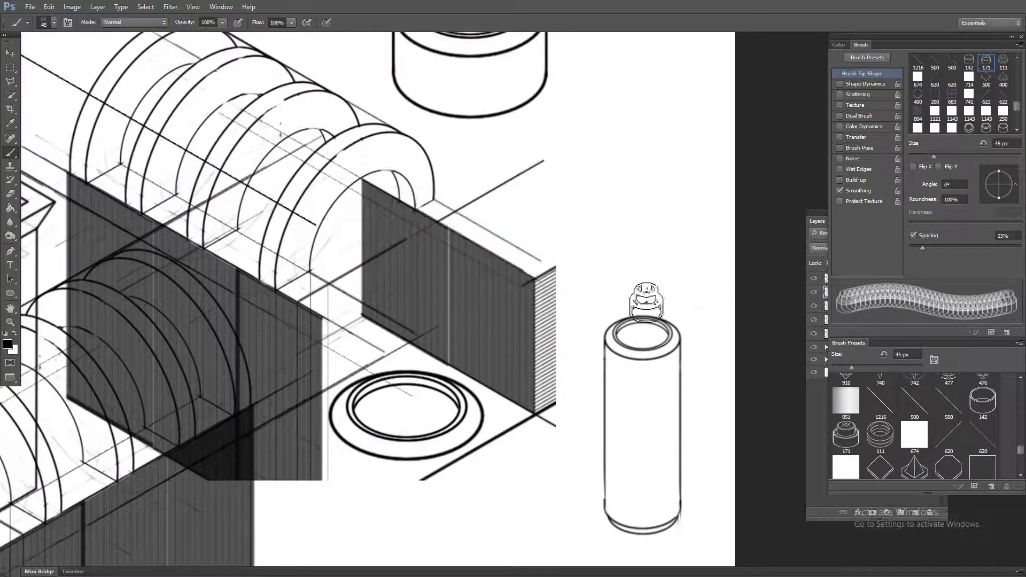
pyautogui.scroll(2, 644, 332)
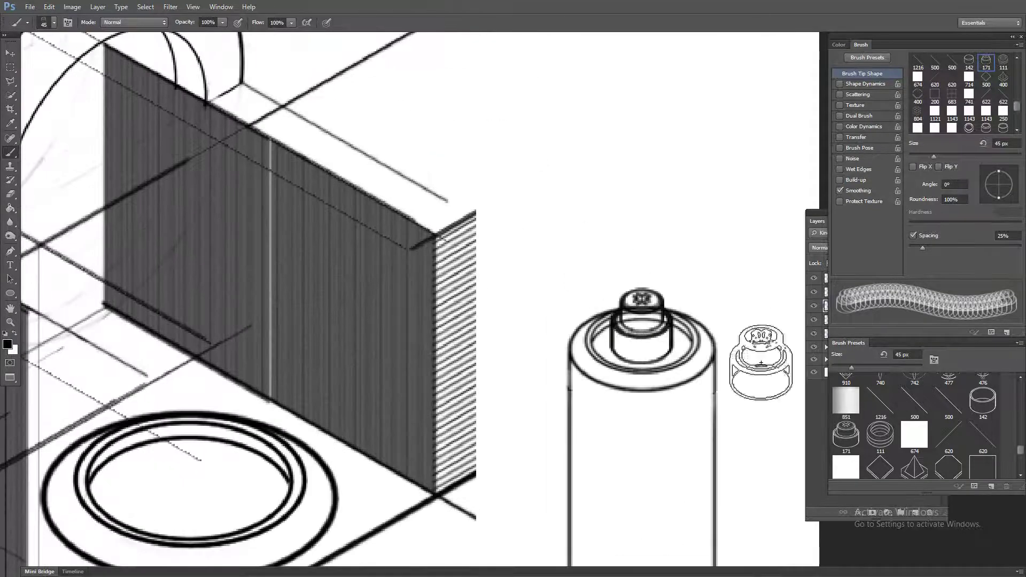
pyautogui.scroll(-4, 690, 400)
pyautogui.scroll(3, 683, 363)
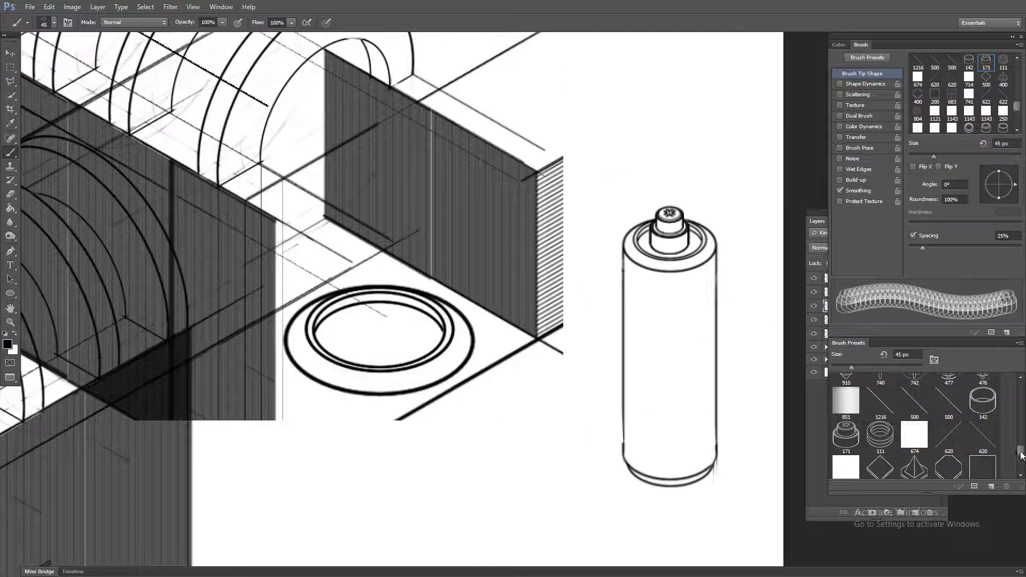
# Stamp the 649 truncated cone preset at 125 px in the centre of the ring on the floor.
pyautogui.scroll(4, 1008, 407)
pyautogui.click(915, 447)
pyautogui.click(381, 281)
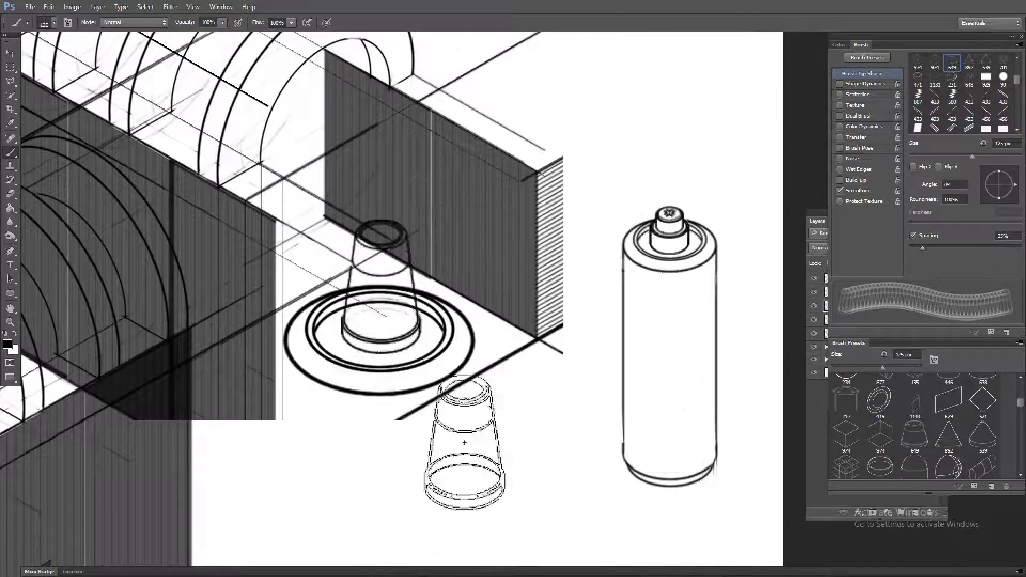
# Stamp the 419 upright ring preset at 150 px inside the front arch opening of the original arched structure.
pyautogui.scroll(1, 920, 406)
pyautogui.click(880, 417)
pyautogui.scroll(1, 527, 394)
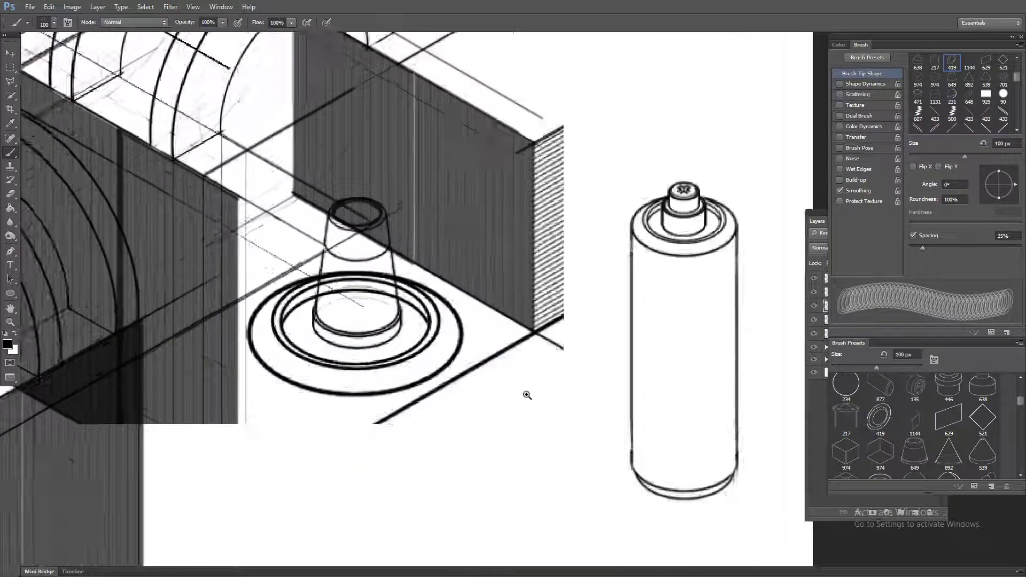
pyautogui.scroll(-3, 443, 403)
pyautogui.press('[')
pyautogui.press('[')
pyautogui.press('[')
pyautogui.press('[')
pyautogui.press('[')
pyautogui.press('[')
pyautogui.click(359, 214)
pyautogui.scroll(-2, 471, 411)
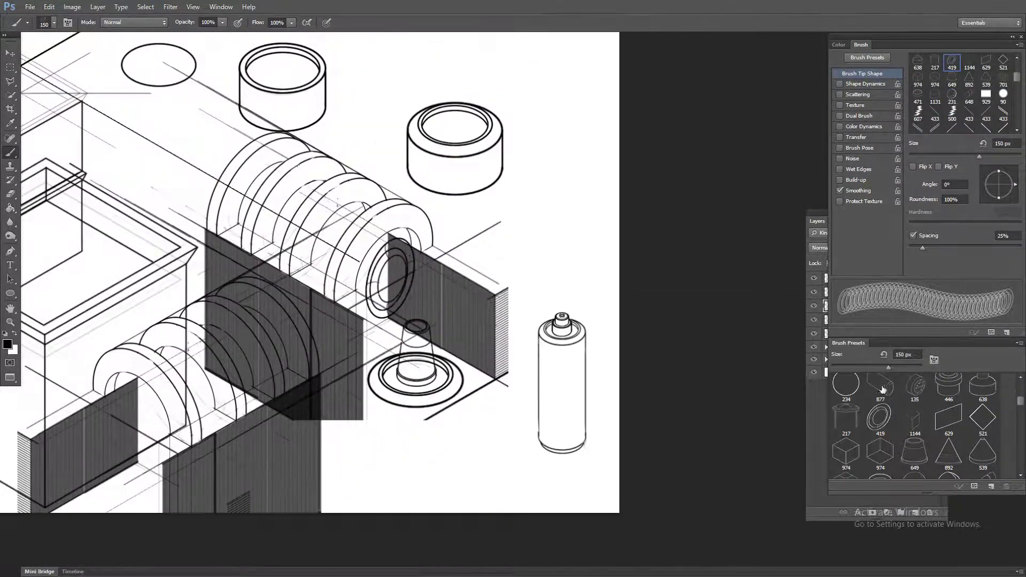
# Stamp the 877 cylinder preset at a reduced size along the original structure's right-hand wall, with the 135 preset at its outer end.
pyautogui.click(881, 387)
pyautogui.press('[')
pyautogui.press('[')
pyautogui.press('[')
pyautogui.press('[')
pyautogui.press('[')
pyautogui.press('[')
pyautogui.press('[')
pyautogui.press('[')
pyautogui.press('[')
pyautogui.press('[')
pyautogui.press('[')
pyautogui.press('[')
pyautogui.press('[')
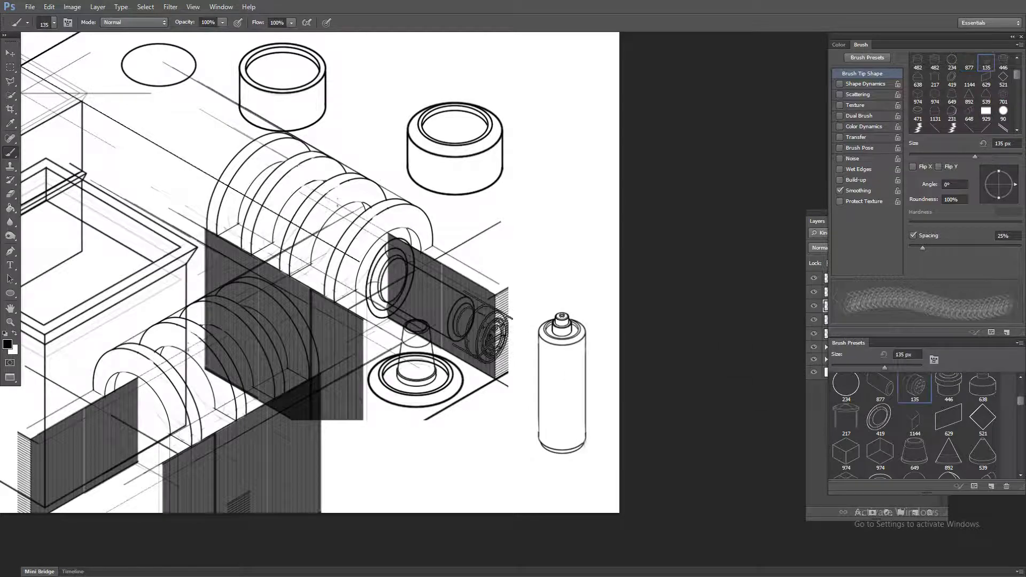
# Stamp the 419 upright ring preset at its full 419 px around the cylinder's outer end.
pyautogui.click(881, 416)
pyautogui.click(489, 336)
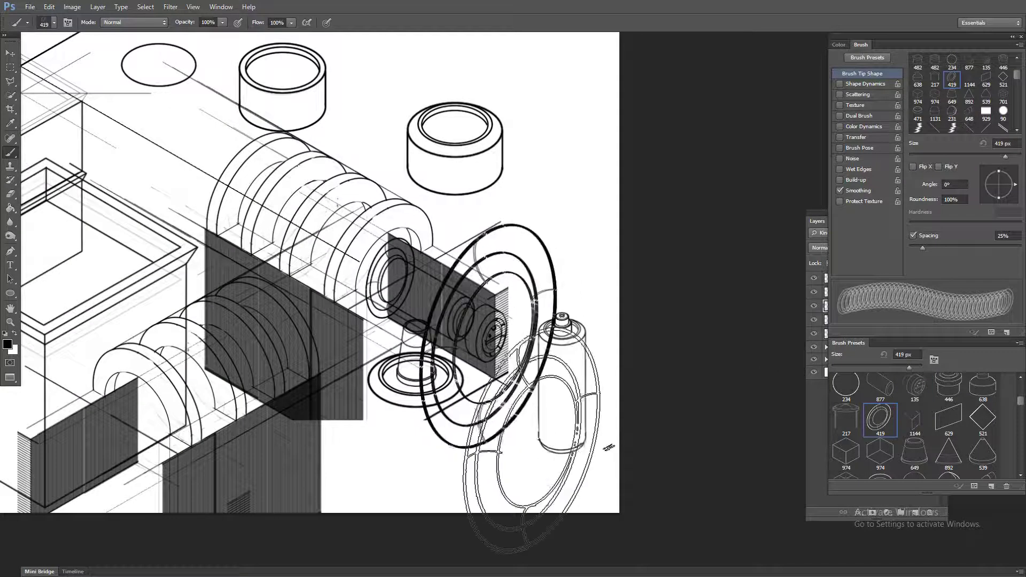
pyautogui.moveTo(1021, 401); pyautogui.dragTo(1021, 393)
pyautogui.click(843, 423)
pyautogui.press('[')
pyautogui.press('[')
pyautogui.press('[')
pyautogui.press('[')
pyautogui.press('[')
pyautogui.press('[')
pyautogui.press('[')
pyautogui.press('[')
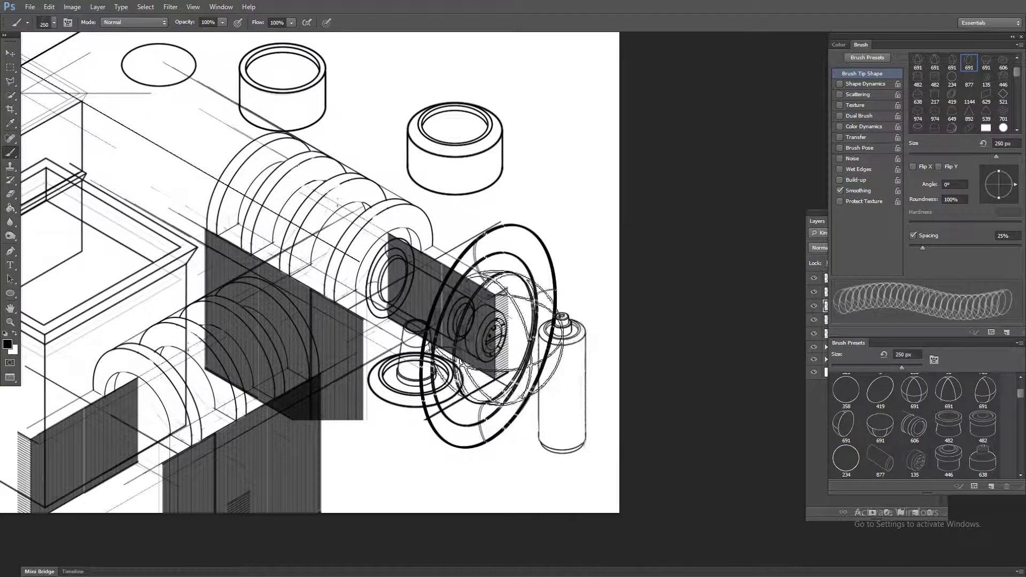
# Stamp the 482 flared jar preset at 200 px to the right of the large chamfered cylinder.
pyautogui.click(956, 433)
pyautogui.click(560, 171)
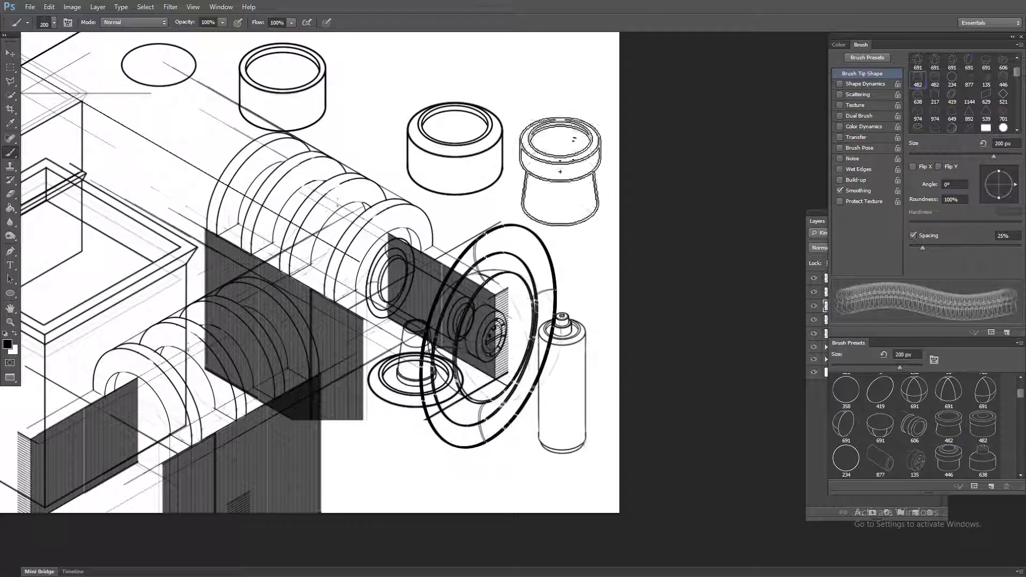
# Stamp the bowl and ring-band presets at a reduced size above the large chamfered cylinder.
pyautogui.moveTo(421, 273); pyautogui.dragTo(437, 342)
pyautogui.moveTo(1021, 394)
pyautogui.mouseDown()
pyautogui.moveTo(1022, 410)
pyautogui.moveTo(1021, 387)
pyautogui.mouseUp()
pyautogui.click(880, 457)
pyautogui.press('[')
pyautogui.press('[')
pyautogui.click(461, 107)
pyautogui.click(846, 458)
# Stamp the 701 gridded cube preset at a reduced size between the upper open cylinder and the chamfered one.
pyautogui.scroll(-3, 914, 428)
pyautogui.click(846, 430)
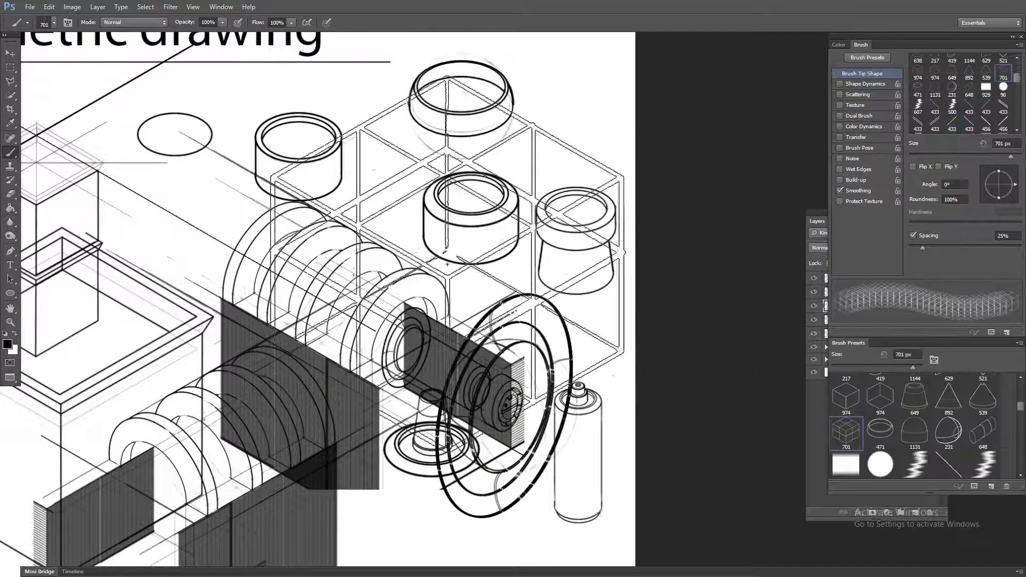
pyautogui.press('[')
pyautogui.press('[')
pyautogui.press('[')
pyautogui.press('[')
pyautogui.press('[')
pyautogui.press('[')
pyautogui.press('[')
pyautogui.press('[')
pyautogui.click(383, 174)
# Stamp the 648 segmented rod preset at 80 px left of the gridded cube and a horizontally flipped one on its other side.
pyautogui.click(982, 432)
pyautogui.press('[')
pyautogui.press('[')
pyautogui.press('[')
pyautogui.press('[')
pyautogui.click(335, 197)
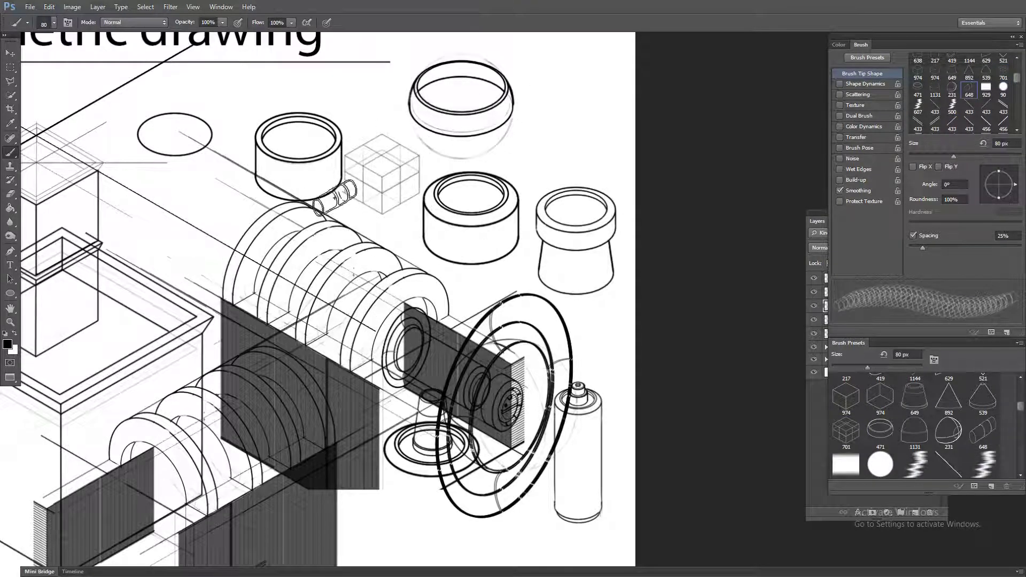
pyautogui.click(913, 166)
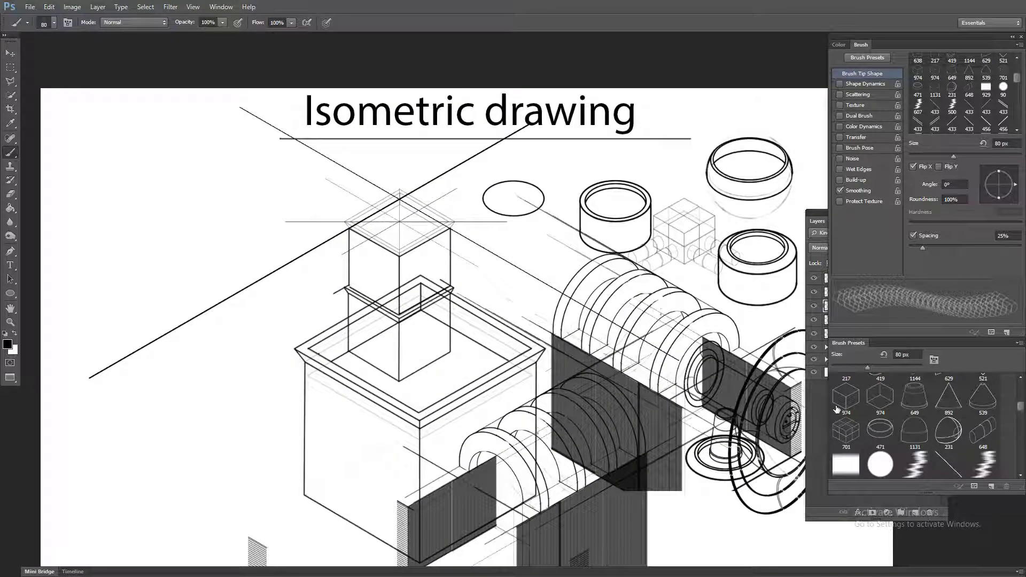
# Detach and enlarge the brush presets palette and look through the whole isometric brush collection.
pyautogui.moveTo(851, 348); pyautogui.dragTo(133, 226)
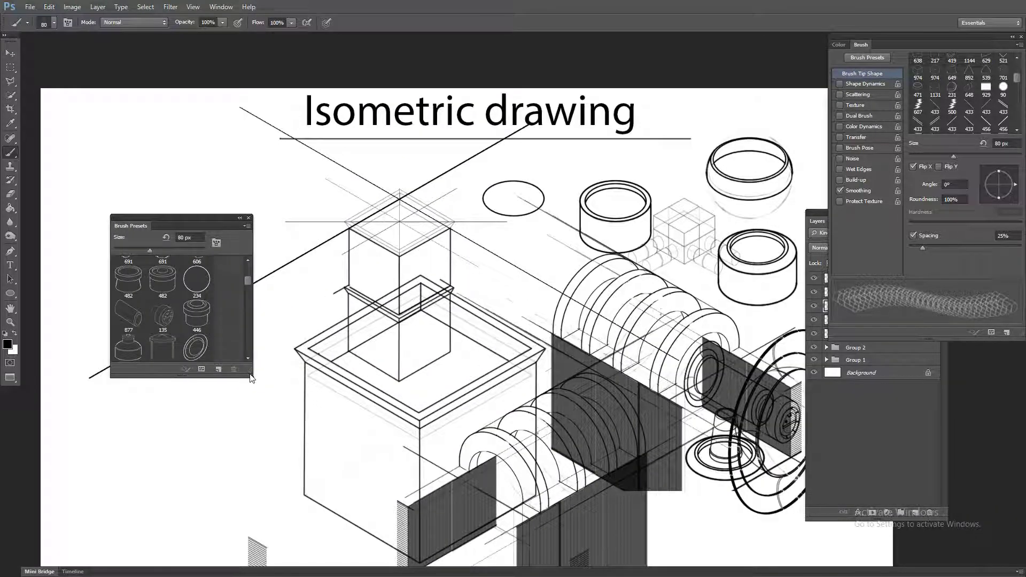
pyautogui.moveTo(251, 376)
pyautogui.mouseDown()
pyautogui.moveTo(307, 395)
pyautogui.moveTo(750, 441)
pyautogui.mouseUp()
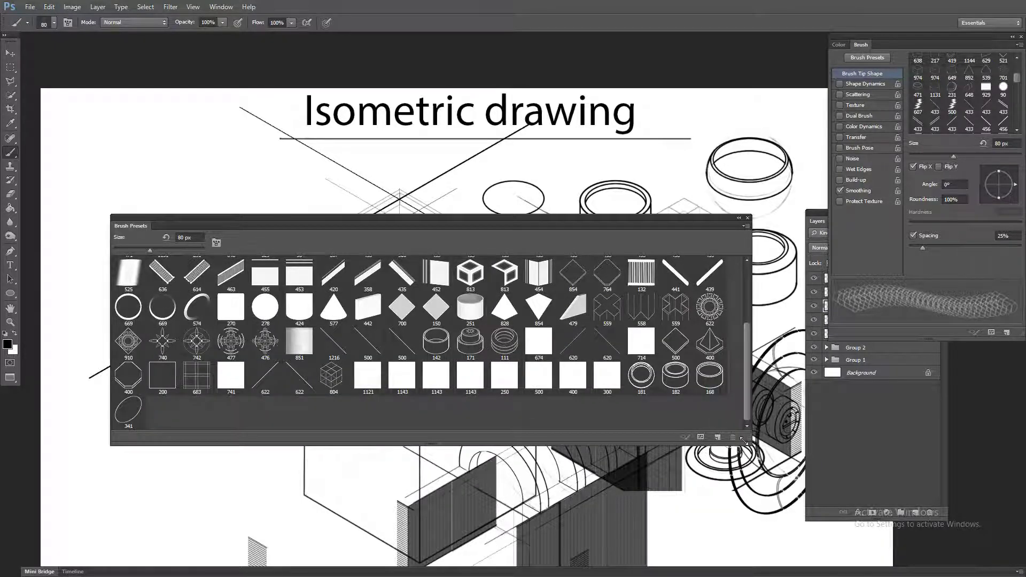
pyautogui.moveTo(749, 397); pyautogui.dragTo(745, 332)
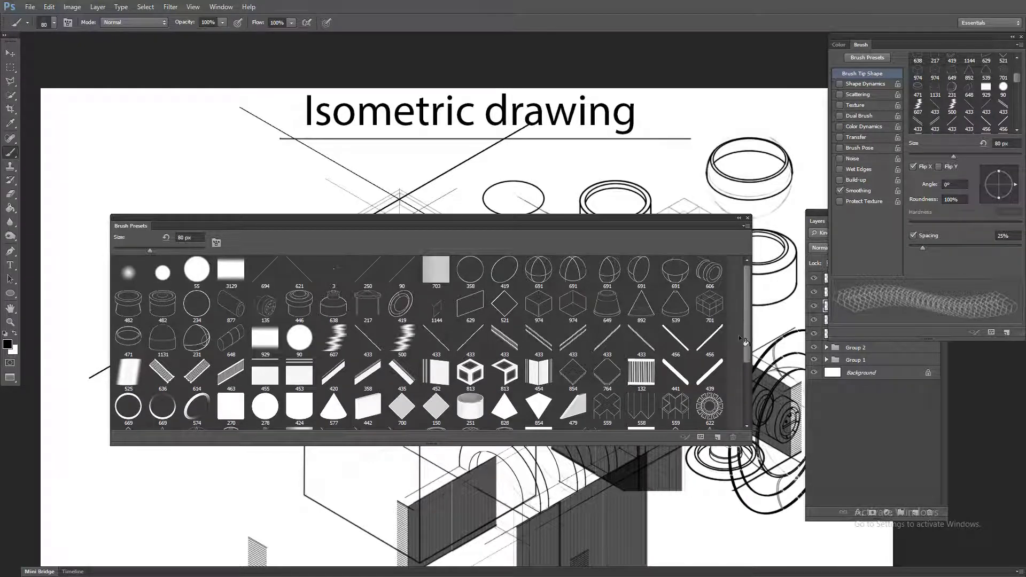
# Stamp the 606 grooved cylinder preset at its full 606 px over the upper left of the drawing, beside the small box.
pyautogui.click(713, 279)
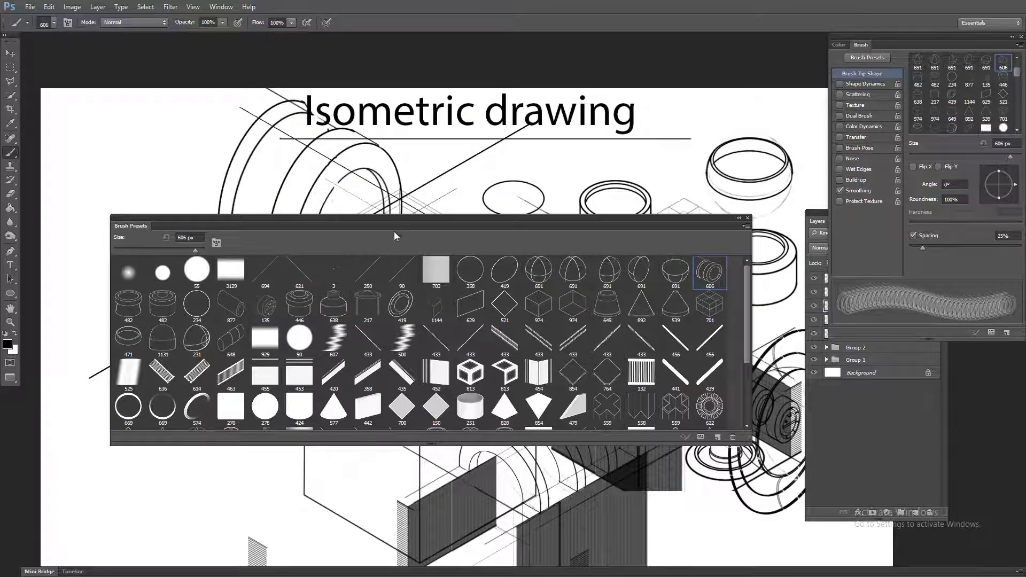
pyautogui.moveTo(393, 232); pyautogui.dragTo(353, 339)
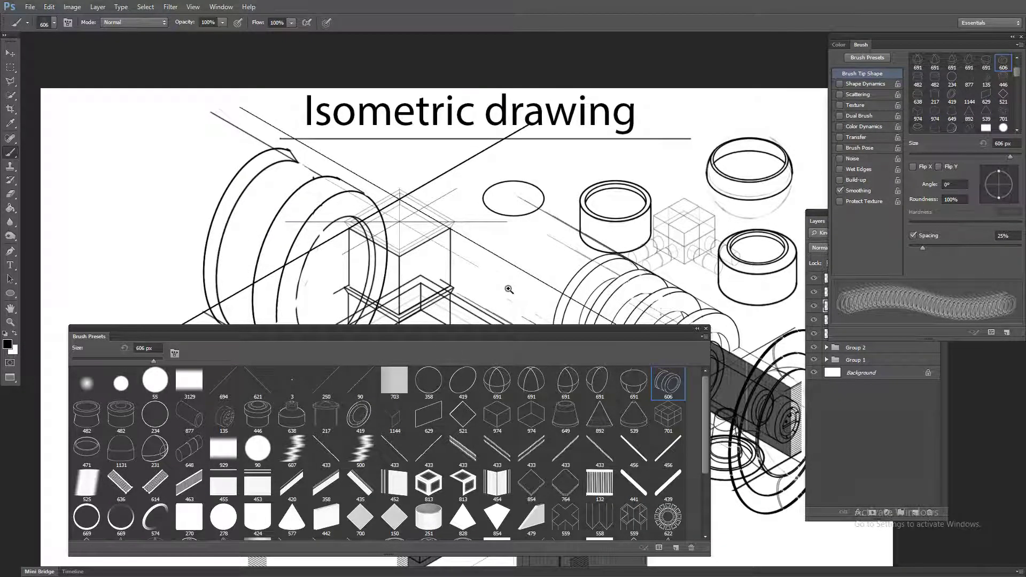
# Close the floating brush presets palette and display the complete drawing in full-screen mode.
pyautogui.moveTo(509, 289); pyautogui.dragTo(477, 293)
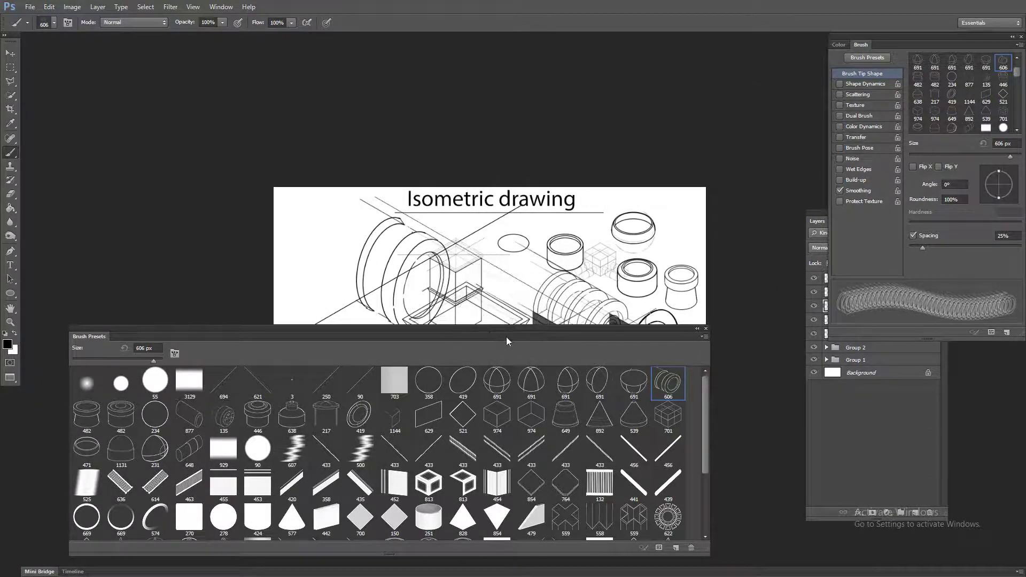
pyautogui.moveTo(506, 336); pyautogui.dragTo(525, 302)
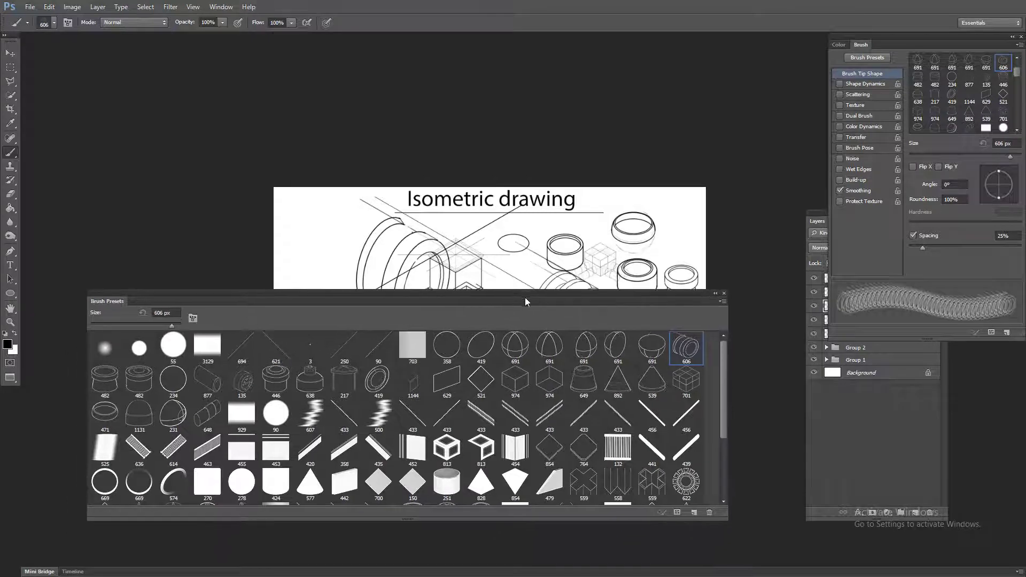
pyautogui.click(723, 293)
pyautogui.click(646, 354)
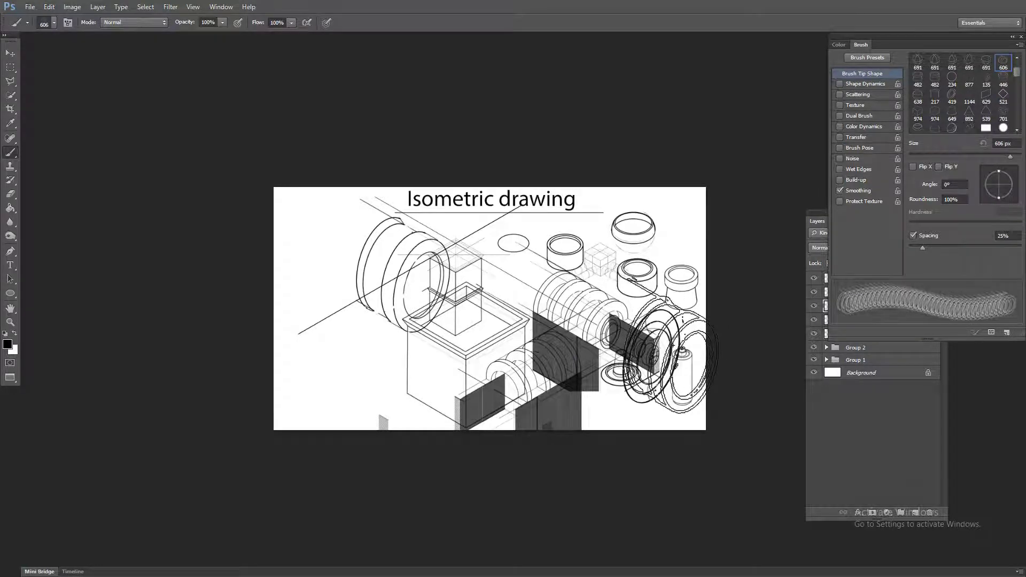
pyautogui.hotkey('ctrl', '+')
pyautogui.press('f')
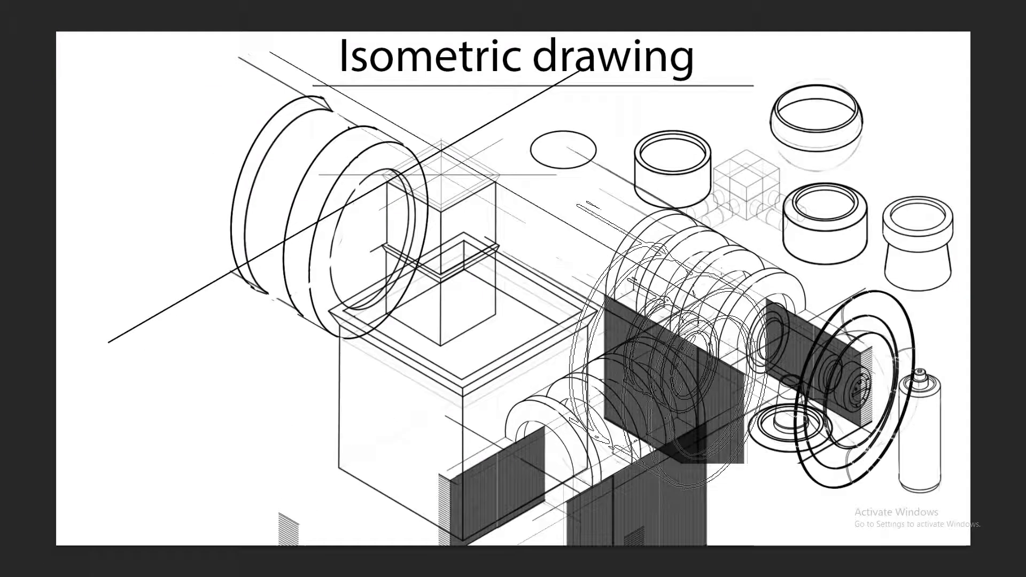
pyautogui.click(668, 351)
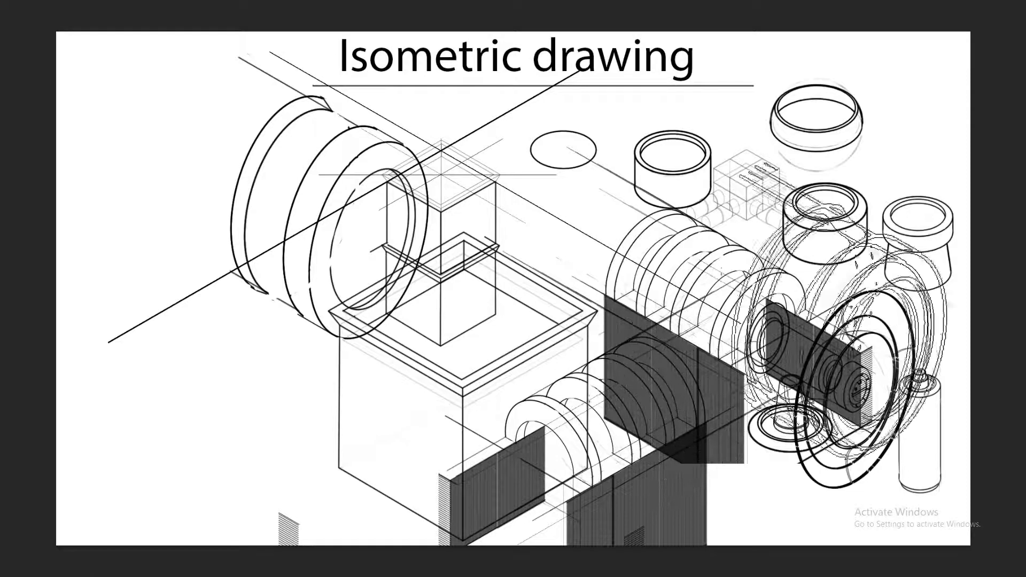